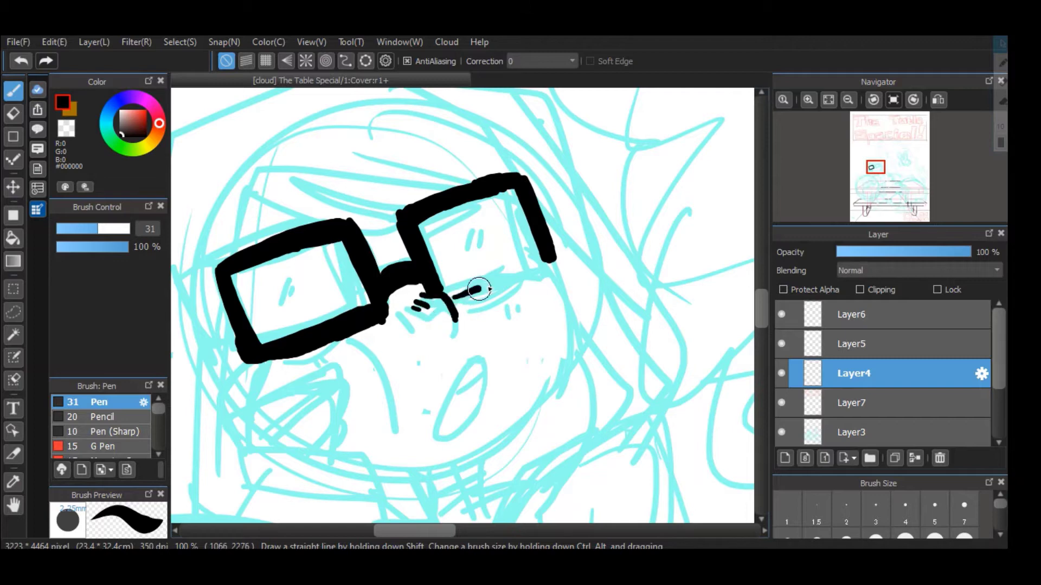
# Close the lower edge of the right lens frame on Layer4 and ink the hair strands around the glasses
pyautogui.moveTo(454, 301); pyautogui.dragTo(552, 261)
pyautogui.moveTo(245, 208); pyautogui.dragTo(281, 236)
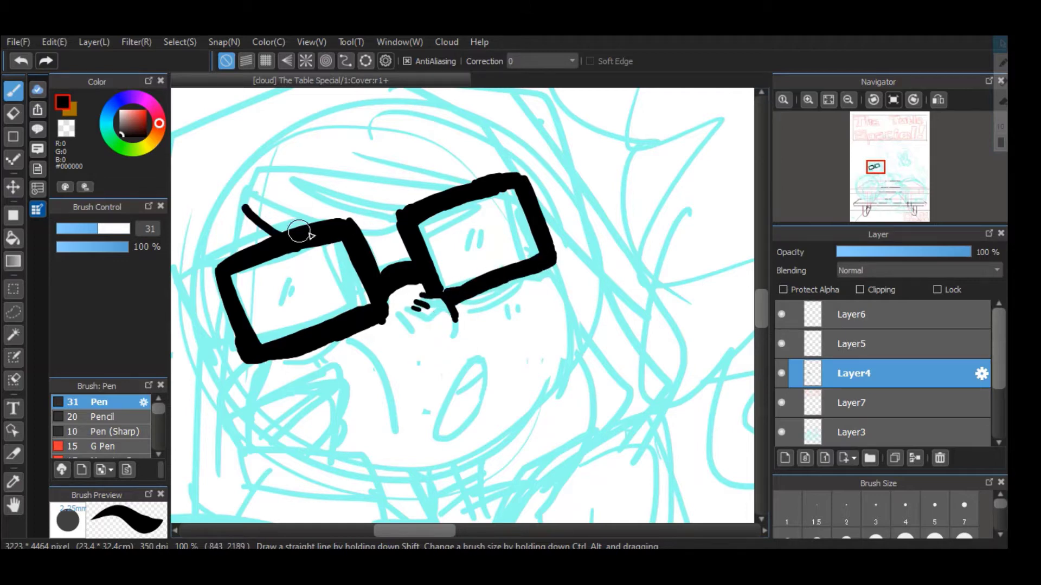
pyautogui.moveTo(286, 184); pyautogui.dragTo(397, 219)
pyautogui.moveTo(366, 240); pyautogui.dragTo(399, 227)
pyautogui.moveTo(343, 155); pyautogui.dragTo(471, 181)
# Ink the right jawline, then reduce the pen size to 20 and ink the open mouth and the cheek line
pyautogui.moveTo(767, 398); pyautogui.dragTo(751, 406)
pyautogui.scroll(-3, 653, 281)
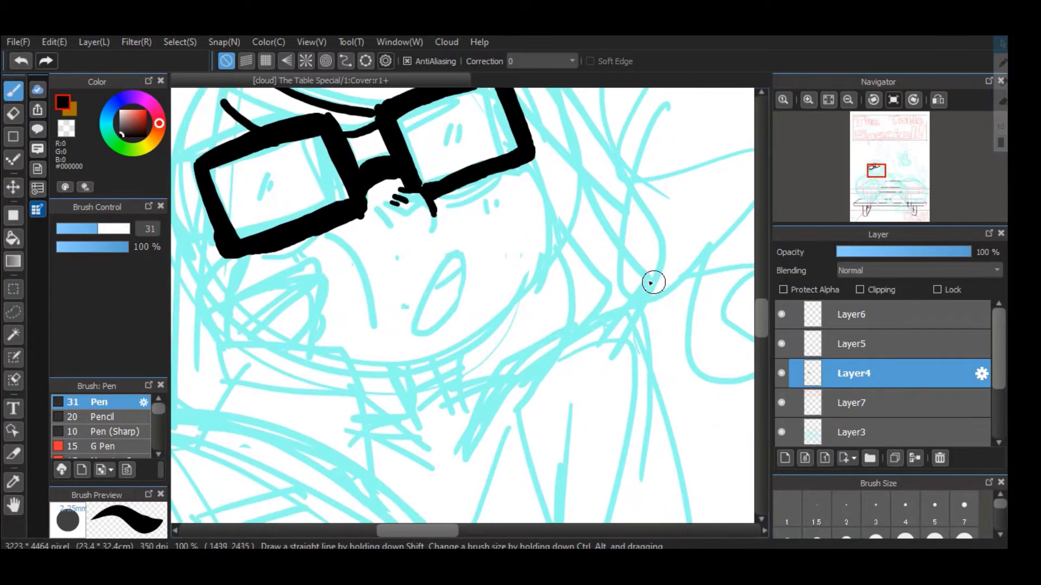
pyautogui.moveTo(531, 158)
pyautogui.mouseDown()
pyautogui.moveTo(558, 225)
pyautogui.moveTo(457, 355)
pyautogui.mouseUp()
pyautogui.moveTo(97, 228); pyautogui.dragTo(86, 228)
pyautogui.moveTo(453, 260)
pyautogui.mouseDown()
pyautogui.moveTo(434, 330)
pyautogui.moveTo(448, 262)
pyautogui.moveTo(451, 319)
pyautogui.mouseUp()
pyautogui.moveTo(437, 283); pyautogui.dragTo(456, 271)
pyautogui.moveTo(326, 234)
pyautogui.mouseDown()
pyautogui.moveTo(350, 256)
pyautogui.moveTo(373, 328)
pyautogui.mouseUp()
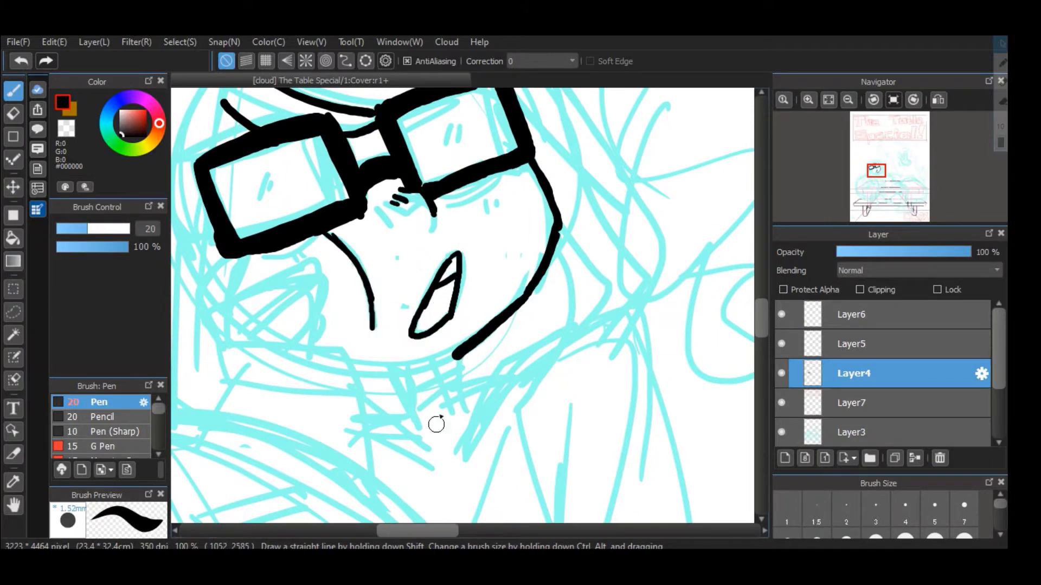
# Ink the hand with curled fingers resting against the cheek below the left lens and clean up its outline
pyautogui.moveTo(266, 417); pyautogui.dragTo(345, 426)
pyautogui.moveTo(275, 303); pyautogui.dragTo(305, 352)
pyautogui.moveTo(275, 299); pyautogui.dragTo(307, 263)
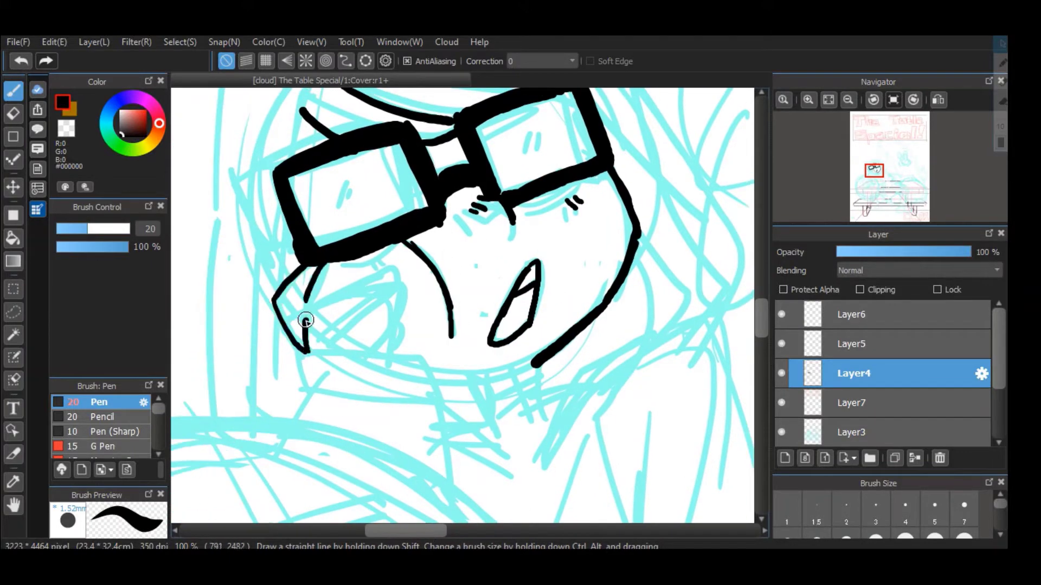
pyautogui.moveTo(305, 320); pyautogui.dragTo(392, 267)
pyautogui.moveTo(321, 342)
pyautogui.mouseDown()
pyautogui.moveTo(401, 293)
pyautogui.moveTo(362, 348)
pyautogui.mouseUp()
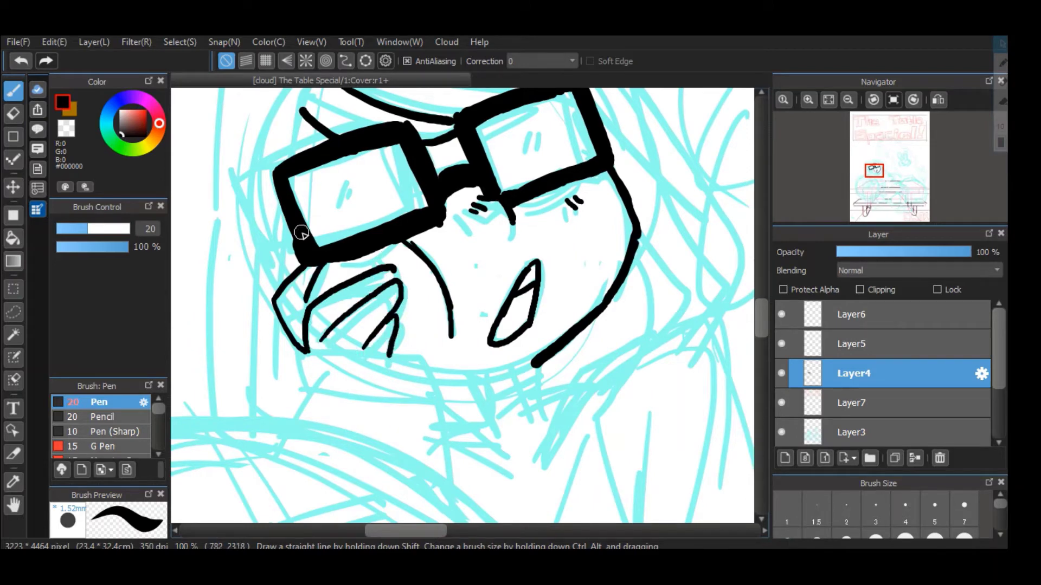
pyautogui.press('e')
pyautogui.press('b')
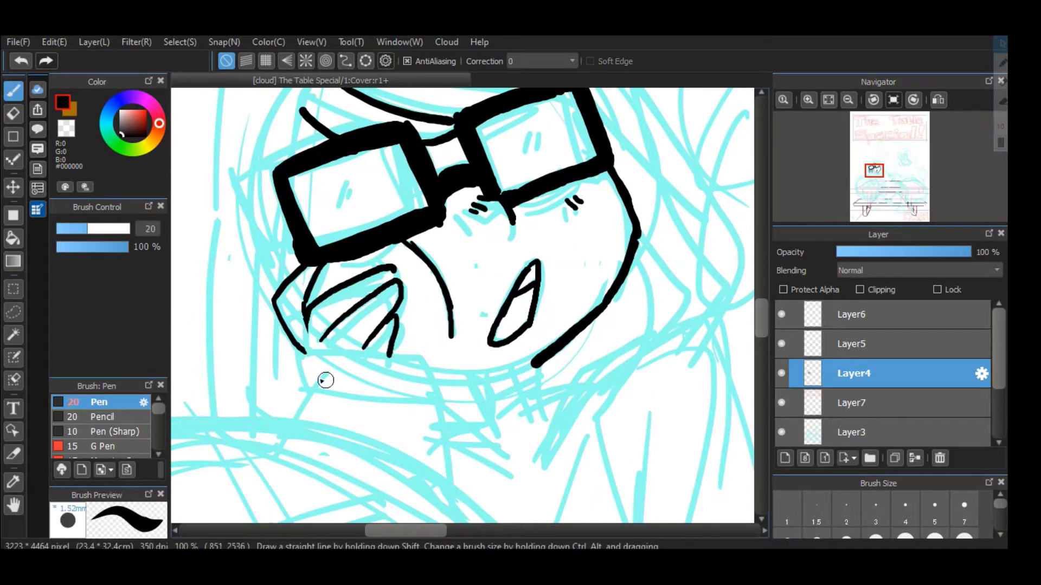
# Ink the sleeve cuff below the hand, the upper sleeve edge, and the neck and collar under the chin
pyautogui.moveTo(292, 357); pyautogui.dragTo(431, 362)
pyautogui.moveTo(284, 358)
pyautogui.mouseDown()
pyautogui.moveTo(431, 394)
pyautogui.moveTo(277, 422)
pyautogui.moveTo(466, 494)
pyautogui.mouseUp()
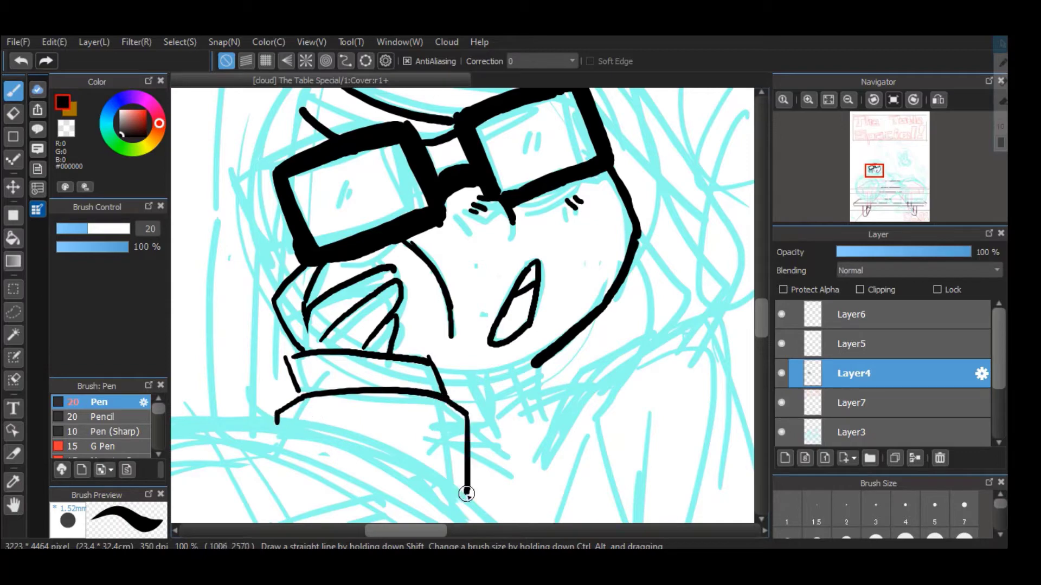
pyautogui.moveTo(535, 365)
pyautogui.mouseDown()
pyautogui.moveTo(510, 373)
pyautogui.moveTo(525, 417)
pyautogui.mouseUp()
pyautogui.moveTo(444, 383)
pyautogui.mouseDown()
pyautogui.moveTo(483, 431)
pyautogui.moveTo(520, 406)
pyautogui.moveTo(527, 420)
pyautogui.mouseUp()
pyautogui.moveTo(522, 405); pyautogui.dragTo(578, 393)
pyautogui.moveTo(481, 423); pyautogui.dragTo(463, 427)
# Ink the top of the hair, the hood opening from the right lens down to the neck, and the shoulder line
pyautogui.moveTo(764, 324); pyautogui.dragTo(764, 311)
pyautogui.moveTo(325, 196)
pyautogui.mouseDown()
pyautogui.moveTo(284, 307)
pyautogui.moveTo(435, 189)
pyautogui.mouseUp()
pyautogui.moveTo(623, 293); pyautogui.dragTo(684, 404)
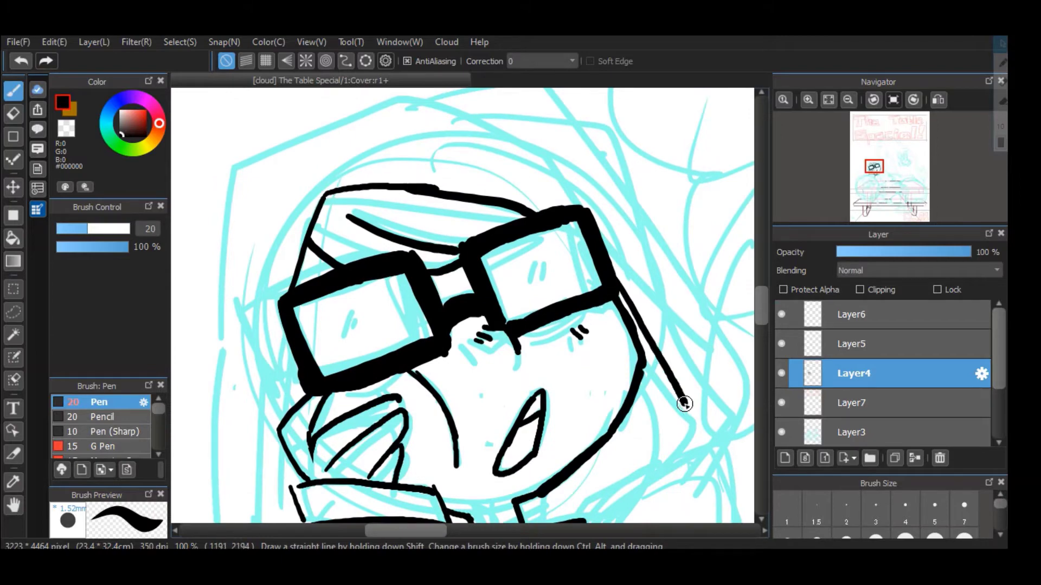
pyautogui.scroll(-5, 682, 404)
pyautogui.moveTo(687, 182)
pyautogui.mouseDown()
pyautogui.moveTo(572, 282)
pyautogui.moveTo(537, 371)
pyautogui.mouseUp()
pyautogui.moveTo(548, 362); pyautogui.dragTo(711, 221)
pyautogui.moveTo(476, 328); pyautogui.dragTo(514, 377)
# Ink the left inner edge of the hood and its outer outline over the head and down the right side
pyautogui.moveTo(430, 530)
pyautogui.mouseDown()
pyautogui.moveTo(405, 530)
pyautogui.moveTo(420, 530)
pyautogui.mouseUp()
pyautogui.moveTo(761, 337); pyautogui.dragTo(761, 326)
pyautogui.moveTo(359, 180); pyautogui.dragTo(340, 392)
pyautogui.moveTo(292, 434)
pyautogui.mouseDown()
pyautogui.moveTo(295, 169)
pyautogui.moveTo(297, 298)
pyautogui.moveTo(464, 214)
pyautogui.moveTo(622, 261)
pyautogui.moveTo(660, 290)
pyautogui.mouseUp()
pyautogui.scroll(5, 296, 217)
pyautogui.hscroll(5, 660, 290)
pyautogui.moveTo(391, 293); pyautogui.dragTo(446, 424)
pyautogui.moveTo(762, 313); pyautogui.dragTo(762, 318)
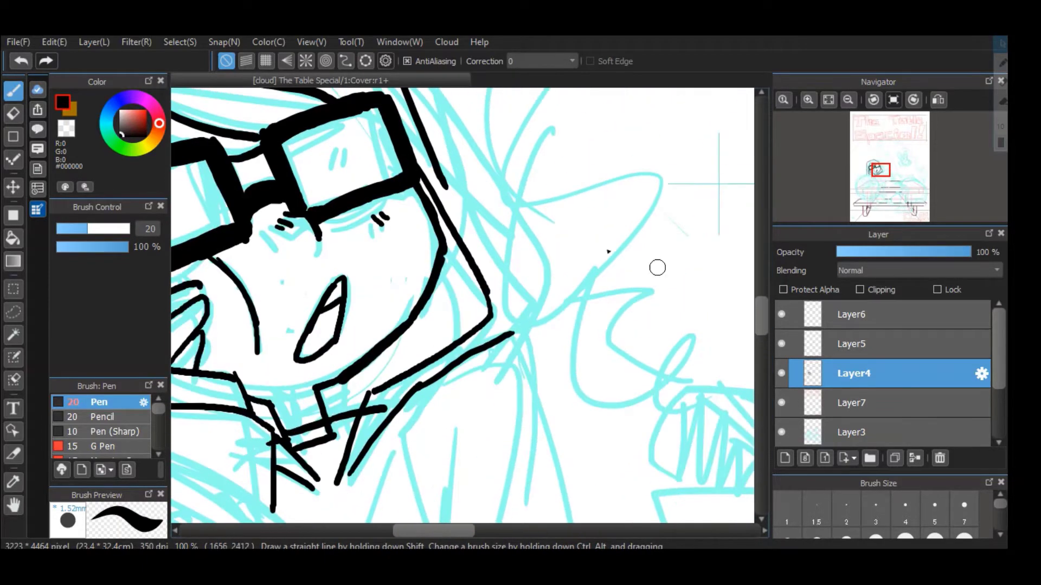
pyautogui.moveTo(446, 190); pyautogui.dragTo(491, 281)
pyautogui.moveTo(472, 235); pyautogui.dragTo(508, 331)
# Ink the fold lines on the hoodie's chest and the long outer edge of the sleeve down to the table
pyautogui.moveTo(424, 530); pyautogui.dragTo(397, 536)
pyautogui.moveTo(760, 315); pyautogui.dragTo(760, 334)
pyautogui.moveTo(425, 535); pyautogui.dragTo(453, 534)
pyautogui.moveTo(419, 232); pyautogui.dragTo(465, 347)
pyautogui.moveTo(485, 222); pyautogui.dragTo(457, 373)
pyautogui.moveTo(344, 352); pyautogui.dragTo(458, 347)
pyautogui.moveTo(540, 128)
pyautogui.mouseDown()
pyautogui.moveTo(583, 251)
pyautogui.moveTo(600, 428)
pyautogui.mouseUp()
pyautogui.scroll(-4, 767, 343)
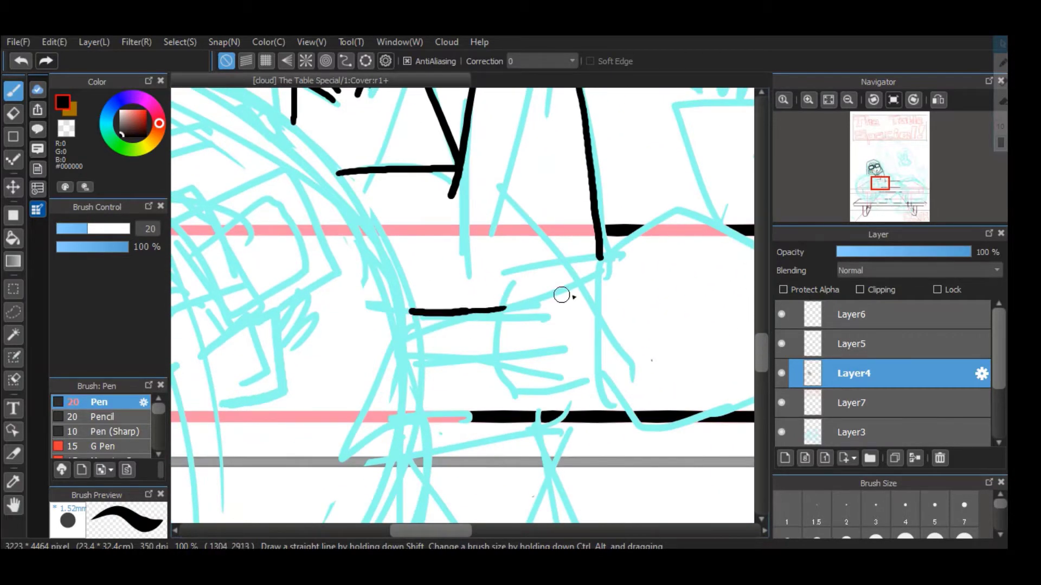
# Try closing the sleeve's lower edge and adding short dark strokes beneath both lenses of the glasses
pyautogui.moveTo(600, 259); pyautogui.dragTo(494, 308)
pyautogui.click(828, 100)
pyautogui.click(809, 101)
pyautogui.click(809, 102)
pyautogui.moveTo(442, 534); pyautogui.dragTo(424, 535)
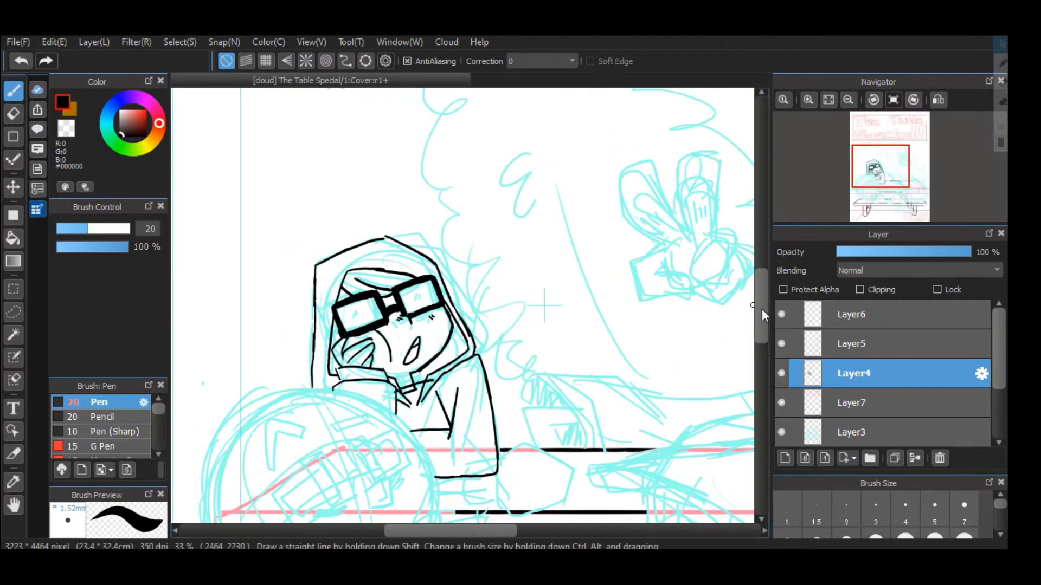
pyautogui.moveTo(762, 310); pyautogui.dragTo(762, 316)
pyautogui.click(808, 101)
pyautogui.click(808, 101)
pyautogui.click(808, 100)
pyautogui.moveTo(333, 232); pyautogui.dragTo(371, 214)
pyautogui.moveTo(426, 533); pyautogui.dragTo(400, 535)
pyautogui.moveTo(335, 280); pyautogui.dragTo(389, 266)
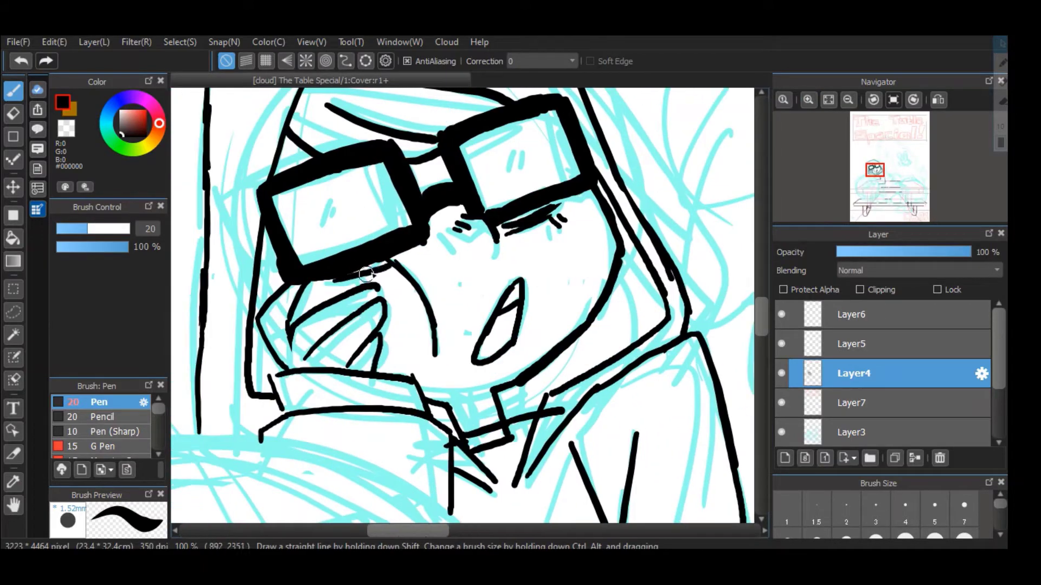
# On Layer5, ink the boxy shape on the table beside the hooded figure, with its curved band and sloping edges
pyautogui.click(848, 99)
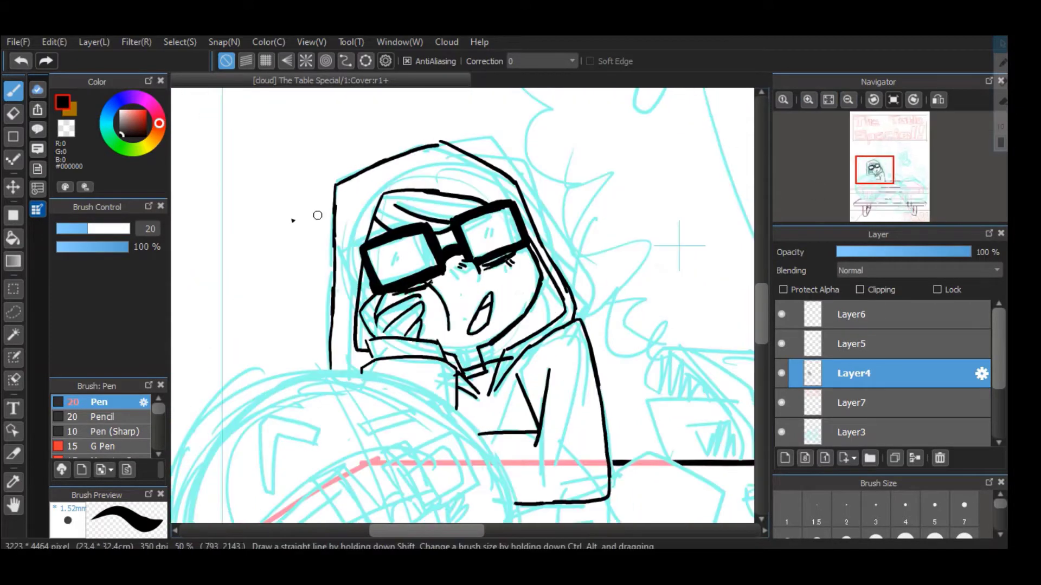
pyautogui.click(857, 343)
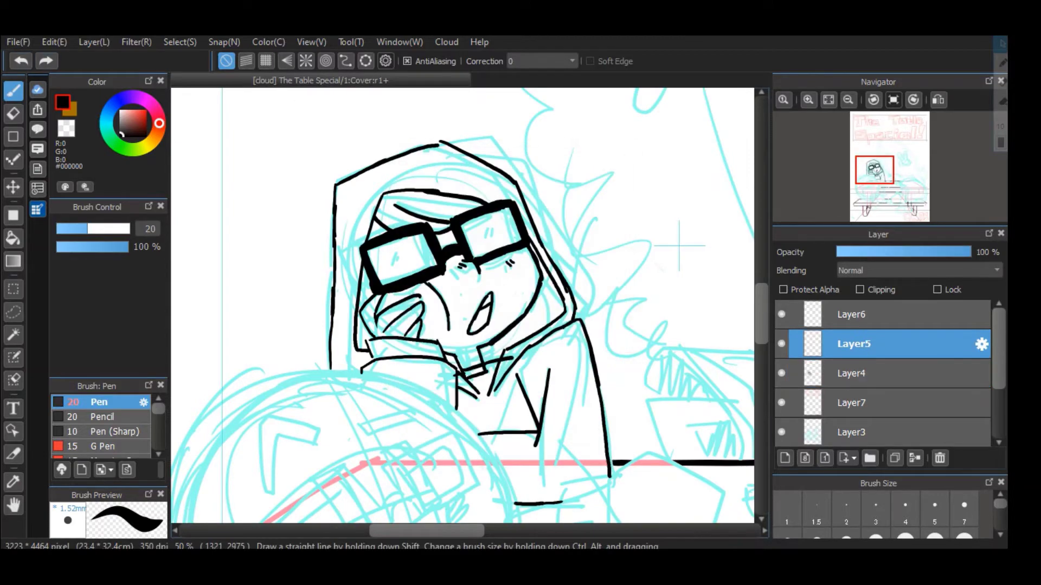
pyautogui.moveTo(648, 392); pyautogui.dragTo(652, 275)
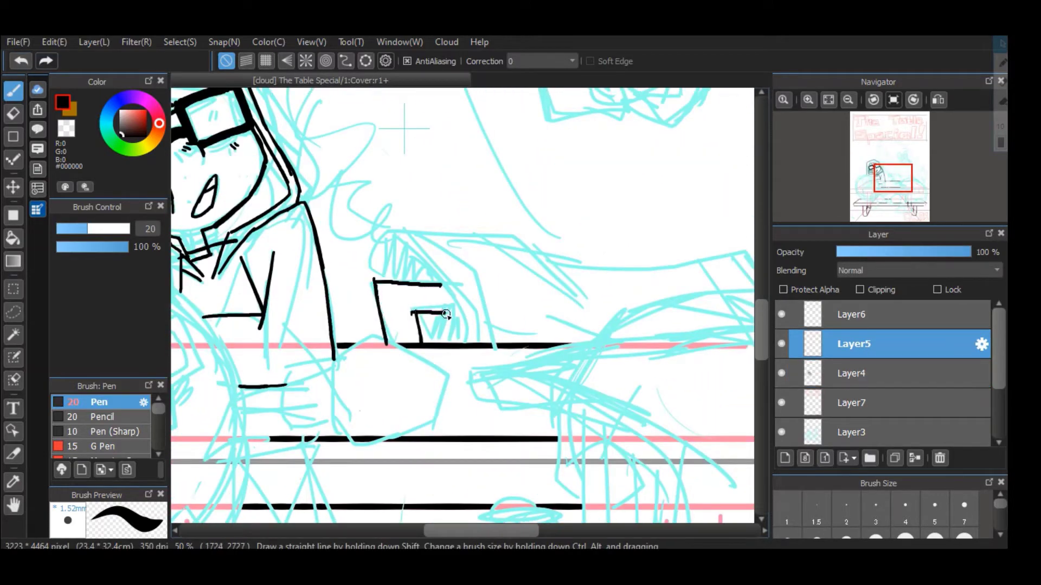
pyautogui.moveTo(372, 257); pyautogui.dragTo(460, 344)
pyautogui.moveTo(390, 226); pyautogui.dragTo(486, 341)
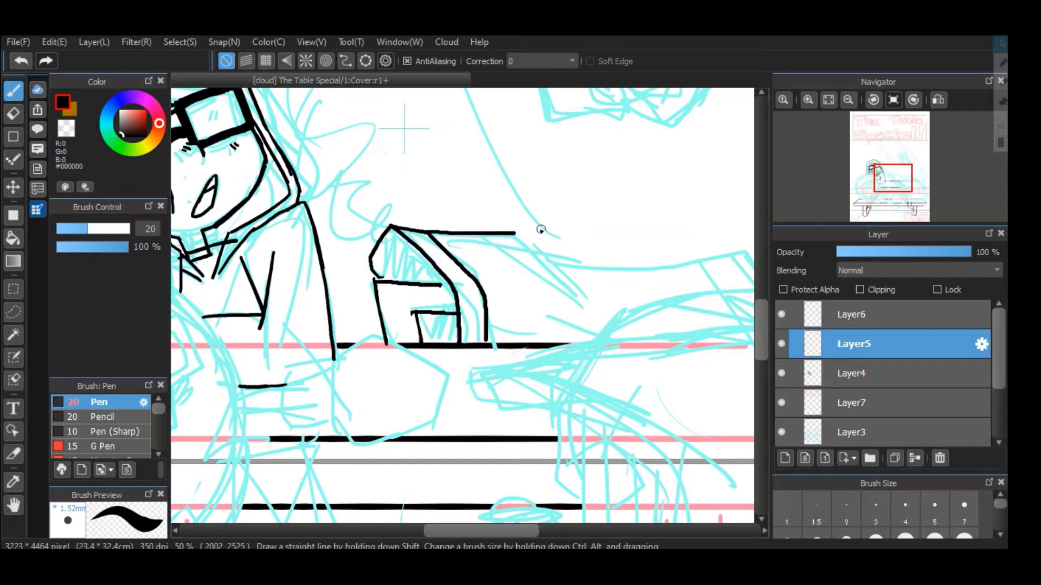
pyautogui.moveTo(515, 234); pyautogui.dragTo(563, 294)
pyautogui.moveTo(523, 229); pyautogui.dragTo(582, 303)
pyautogui.moveTo(549, 317); pyautogui.dragTo(594, 341)
# Ink the scalloped bottom and left edges of the large curly hair, plus the short slanted line below it
pyautogui.moveTo(761, 356); pyautogui.dragTo(761, 354)
pyautogui.moveTo(466, 531); pyautogui.dragTo(505, 531)
pyautogui.moveTo(558, 257); pyautogui.dragTo(587, 297)
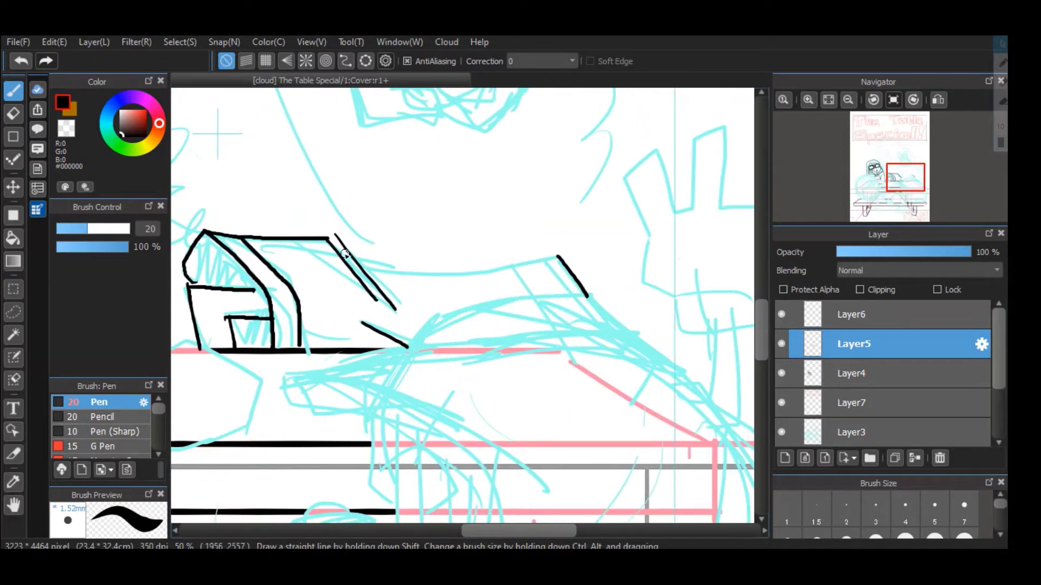
pyautogui.moveTo(351, 251)
pyautogui.mouseDown()
pyautogui.moveTo(448, 260)
pyautogui.moveTo(597, 190)
pyautogui.mouseUp()
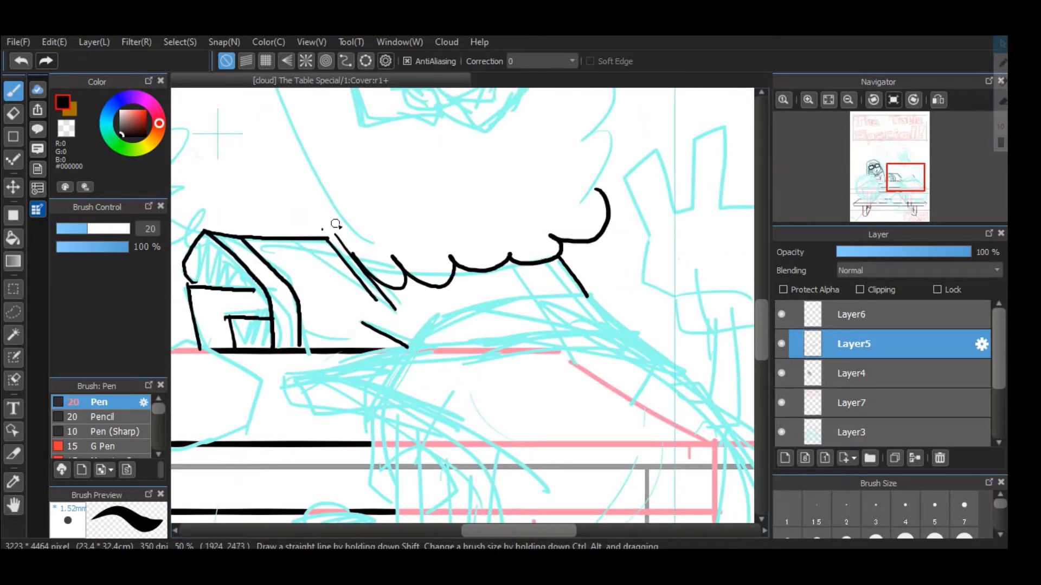
pyautogui.moveTo(289, 213); pyautogui.dragTo(277, 176)
pyautogui.moveTo(484, 531); pyautogui.dragTo(438, 531)
pyautogui.moveTo(760, 333); pyautogui.dragTo(760, 304)
pyautogui.moveTo(429, 449)
pyautogui.mouseDown()
pyautogui.moveTo(381, 393)
pyautogui.moveTo(326, 190)
pyautogui.mouseUp()
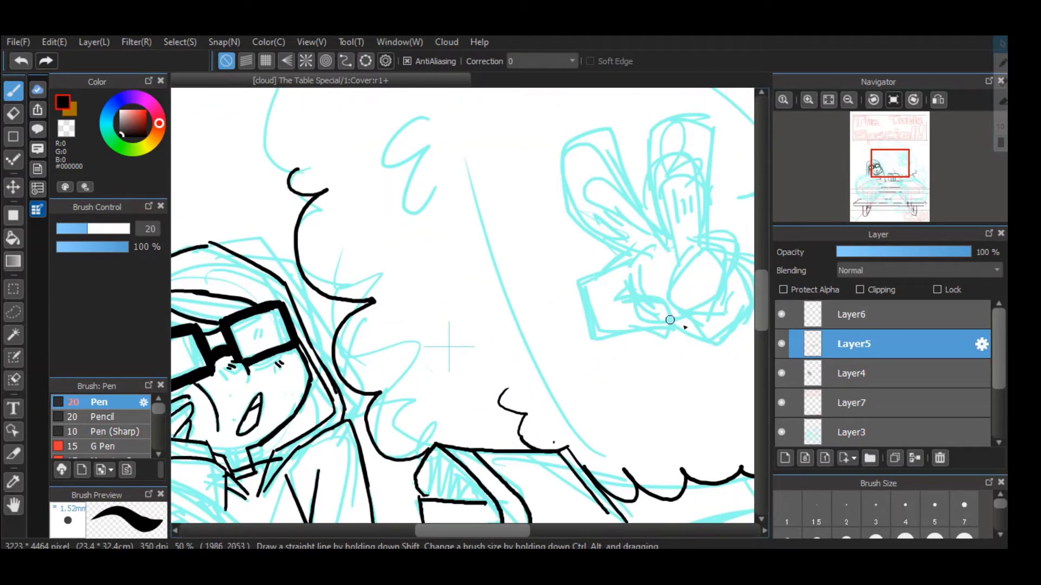
# Continue the scalloped outline of the curly hair up the left side, over the top and down the right side
pyautogui.moveTo(761, 319); pyautogui.dragTo(761, 299)
pyautogui.moveTo(325, 183); pyautogui.dragTo(299, 300)
pyautogui.moveTo(295, 189)
pyautogui.mouseDown()
pyautogui.moveTo(270, 149)
pyautogui.moveTo(360, 95)
pyautogui.mouseUp()
pyautogui.moveTo(761, 300); pyautogui.dragTo(761, 285)
pyautogui.moveTo(306, 210); pyautogui.dragTo(446, 184)
pyautogui.moveTo(446, 184); pyautogui.dragTo(543, 226)
pyautogui.moveTo(481, 528); pyautogui.dragTo(514, 528)
pyautogui.moveTo(421, 259)
pyautogui.mouseDown()
pyautogui.moveTo(515, 328)
pyautogui.moveTo(561, 430)
pyautogui.mouseUp()
pyautogui.moveTo(765, 271); pyautogui.dragTo(766, 309)
pyautogui.moveTo(561, 165); pyautogui.dragTo(691, 317)
# Ink the curled mark inside the hair and the hand with two raised fingers, knuckle lines and folded fingers
pyautogui.scroll(3, 461, 303)
pyautogui.moveTo(267, 216); pyautogui.dragTo(282, 279)
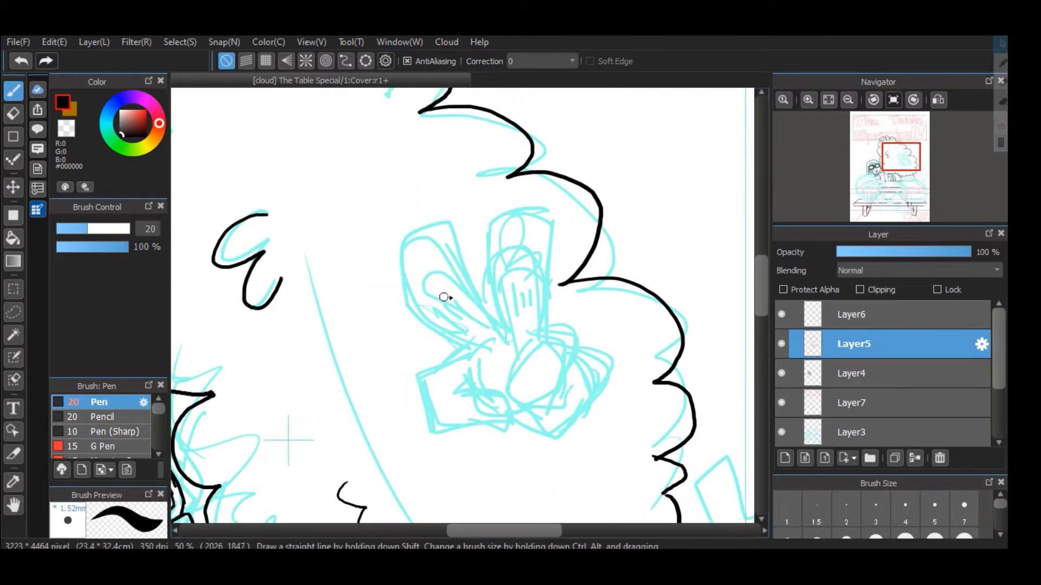
pyautogui.moveTo(407, 304)
pyautogui.mouseDown()
pyautogui.moveTo(501, 328)
pyautogui.moveTo(488, 227)
pyautogui.moveTo(541, 341)
pyautogui.mouseUp()
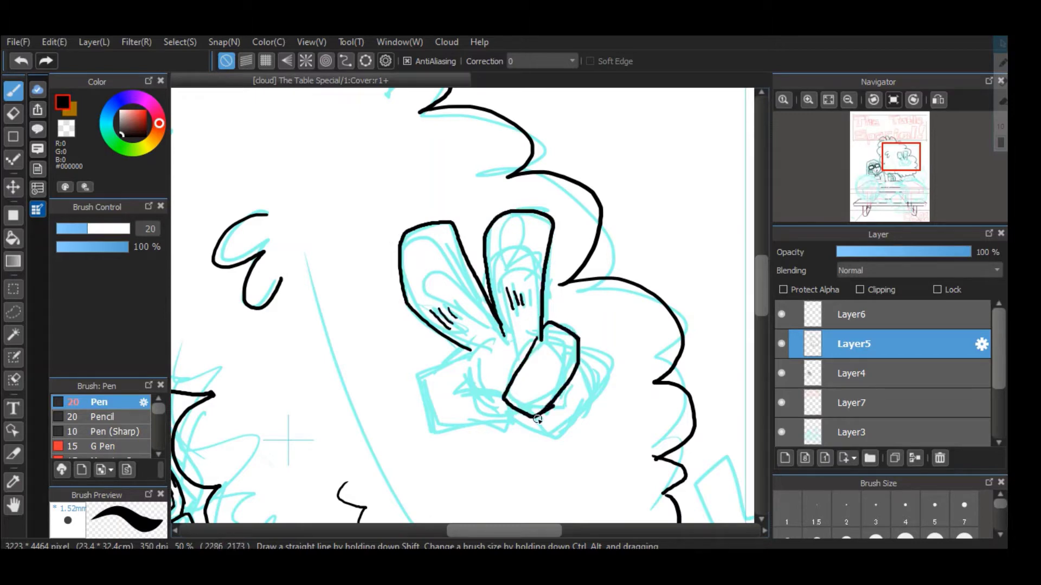
pyautogui.moveTo(469, 350); pyautogui.dragTo(481, 431)
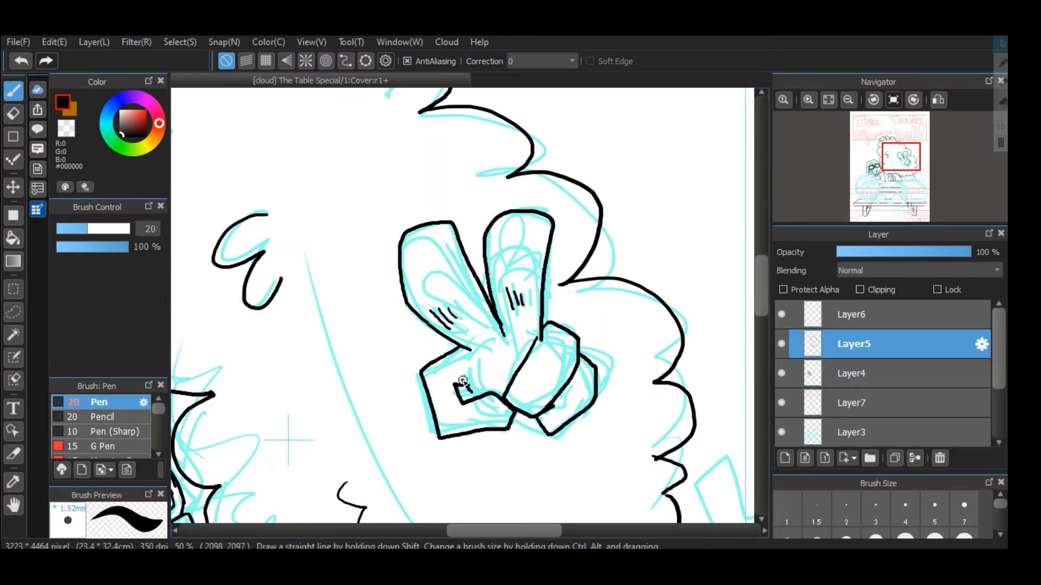
# Erase the crease inside the two-fingered hand's palm and redraw it with the pen
pyautogui.click(13, 114)
pyautogui.moveTo(459, 379); pyautogui.dragTo(465, 397)
pyautogui.moveTo(73, 228); pyautogui.dragTo(86, 229)
pyautogui.moveTo(462, 384)
pyautogui.mouseDown()
pyautogui.moveTo(453, 404)
pyautogui.moveTo(485, 395)
pyautogui.mouseUp()
pyautogui.click(14, 91)
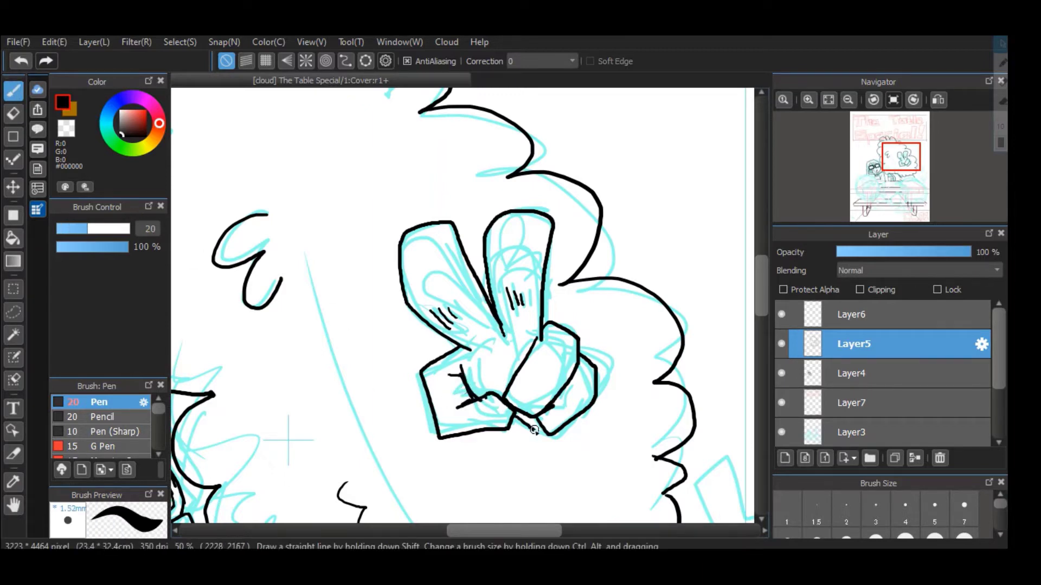
# Switch to Layer6 and ink the pointed shape overlapping the table's back edge below the curly hair
pyautogui.scroll(-5, 762, 328)
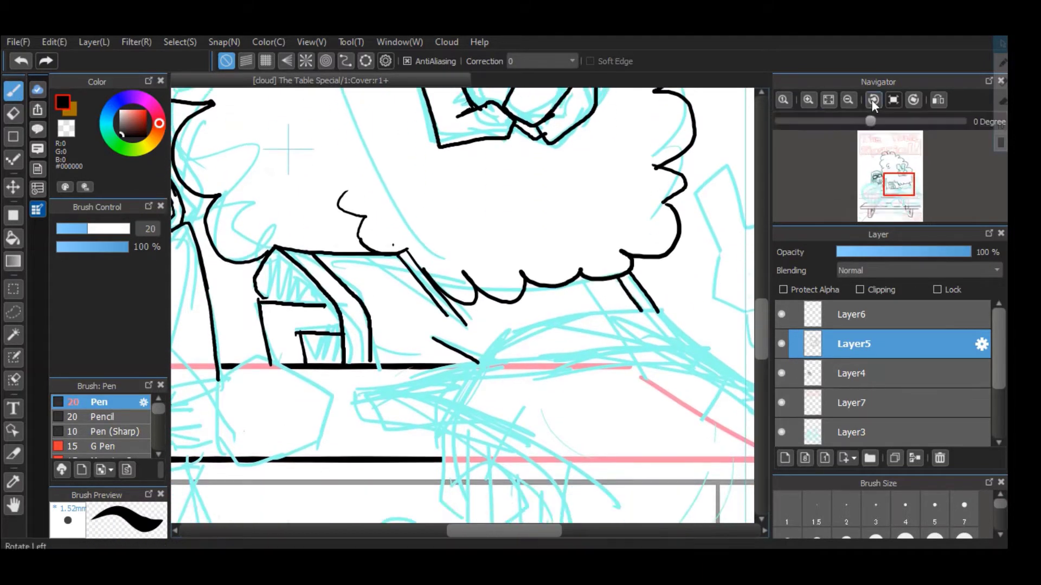
pyautogui.click(873, 100)
pyautogui.click(809, 100)
pyautogui.click(808, 99)
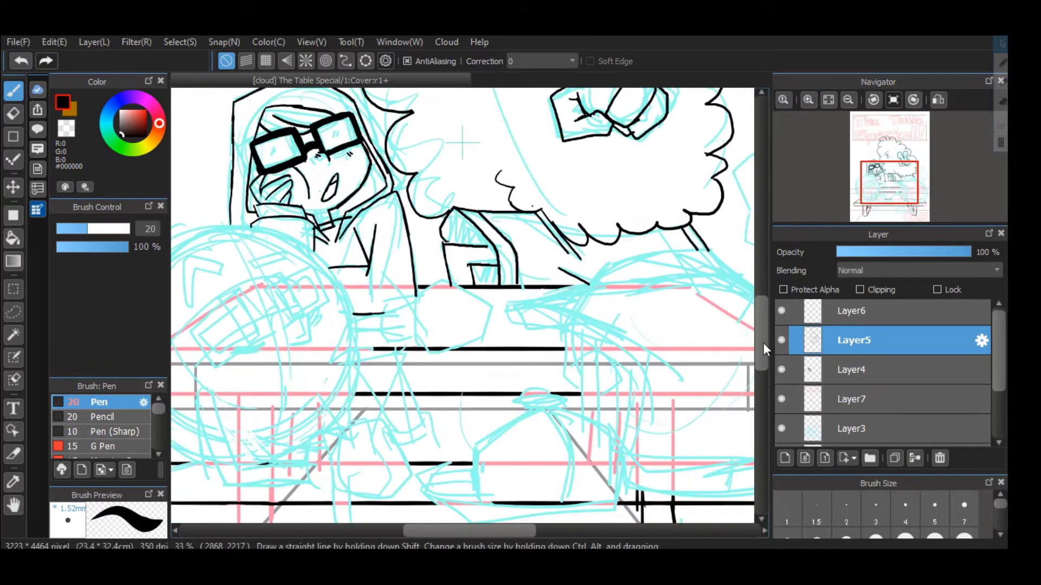
pyautogui.doubleClick(851, 314)
pyautogui.press('Escape')
pyautogui.moveTo(484, 531); pyautogui.dragTo(525, 536)
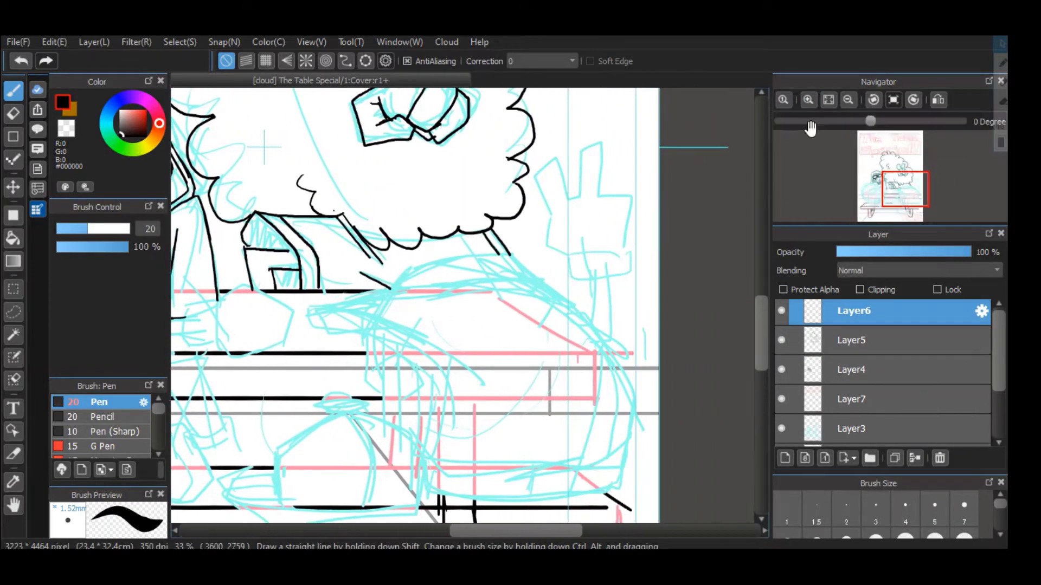
pyautogui.click(808, 99)
pyautogui.click(828, 100)
pyautogui.click(808, 100)
pyautogui.moveTo(761, 306); pyautogui.dragTo(761, 329)
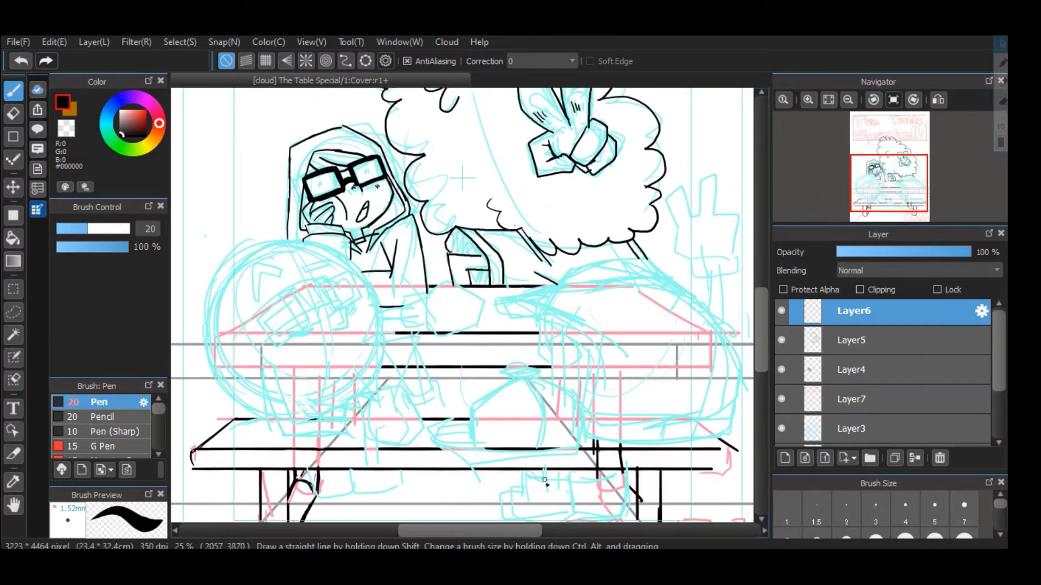
pyautogui.moveTo(505, 531); pyautogui.dragTo(519, 531)
pyautogui.click(808, 99)
pyautogui.click(808, 99)
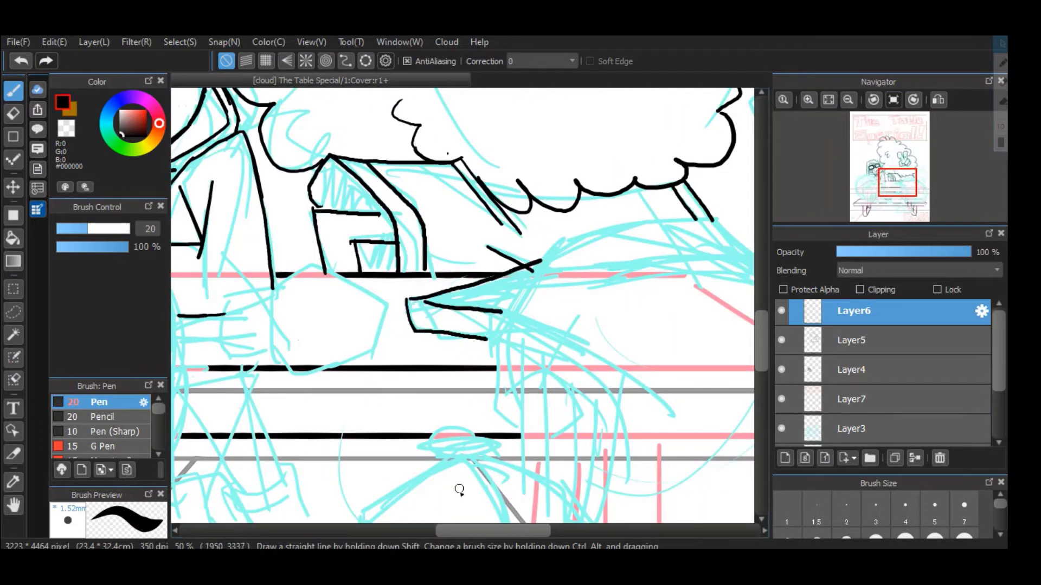
# Ink the drooping hand with its thin wrist lines and the curved band arching above it toward the right
pyautogui.hscroll(3, 405, 439)
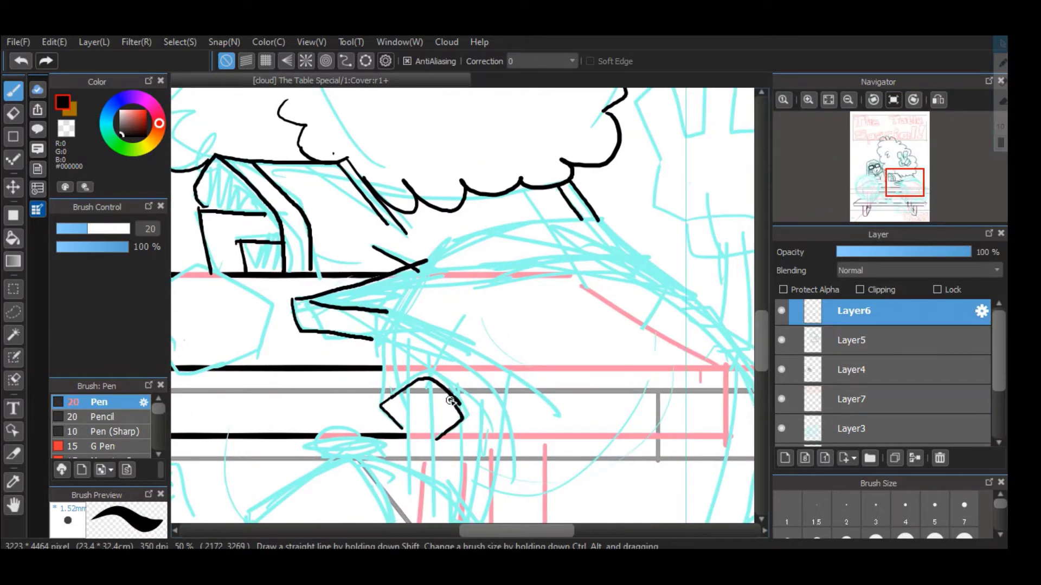
pyautogui.moveTo(367, 355)
pyautogui.mouseDown()
pyautogui.moveTo(569, 215)
pyautogui.moveTo(648, 264)
pyautogui.mouseUp()
pyautogui.moveTo(407, 333); pyautogui.dragTo(636, 260)
pyautogui.moveTo(761, 330); pyautogui.dragTo(760, 355)
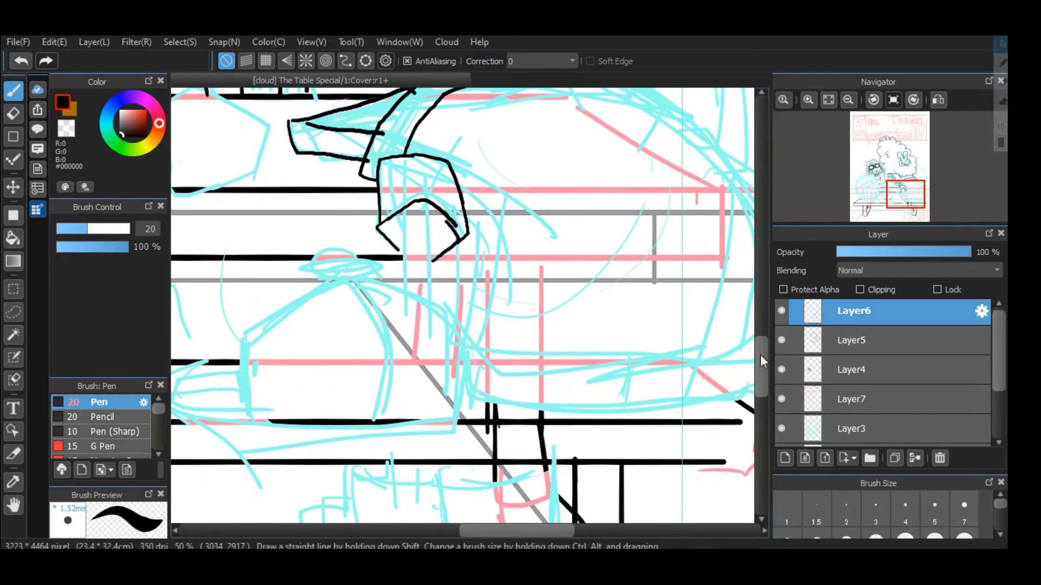
pyautogui.moveTo(406, 242); pyautogui.dragTo(406, 296)
pyautogui.moveTo(428, 201); pyautogui.dragTo(429, 302)
# Ink the raised hand beside the curly hair in black, including its upright fingers, cuff and thin wrist
pyautogui.moveTo(761, 361); pyautogui.dragTo(761, 310)
pyautogui.moveTo(516, 530); pyautogui.dragTo(538, 531)
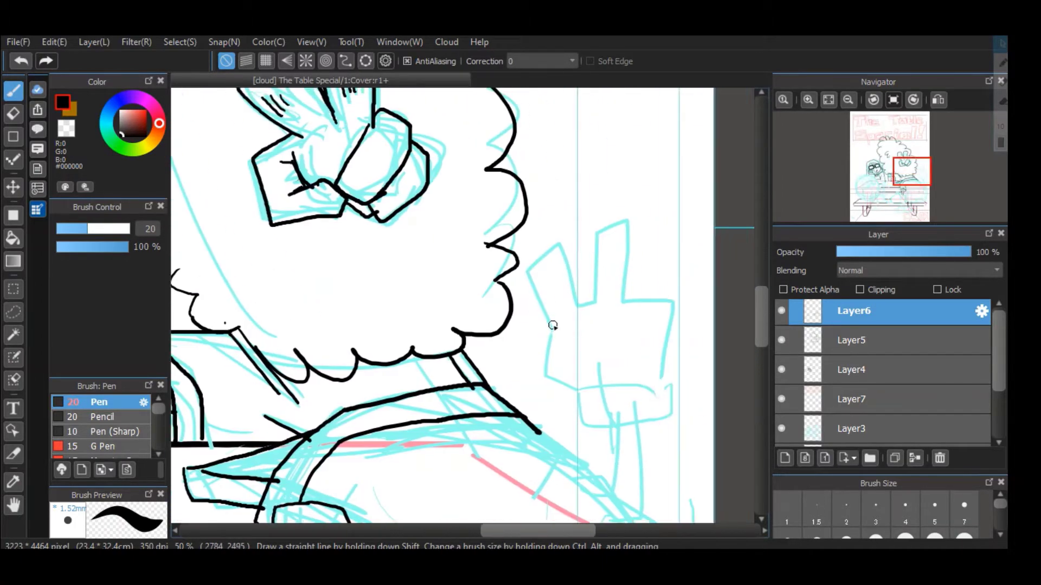
pyautogui.moveTo(552, 326); pyautogui.dragTo(566, 269)
pyautogui.rightClick(566, 268)
pyautogui.click(122, 134)
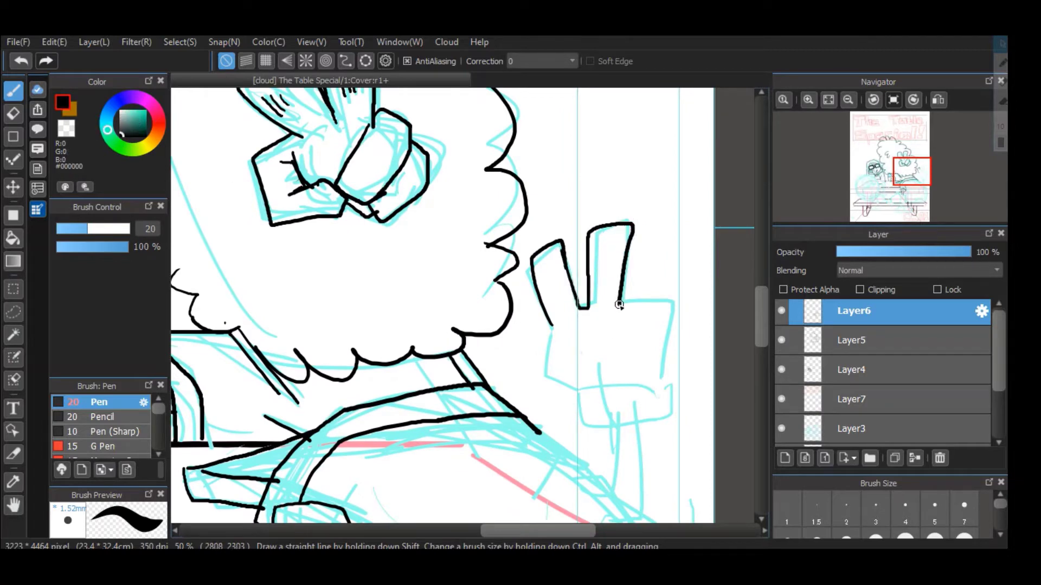
pyautogui.moveTo(542, 371); pyautogui.dragTo(573, 392)
pyautogui.moveTo(762, 328); pyautogui.dragTo(763, 352)
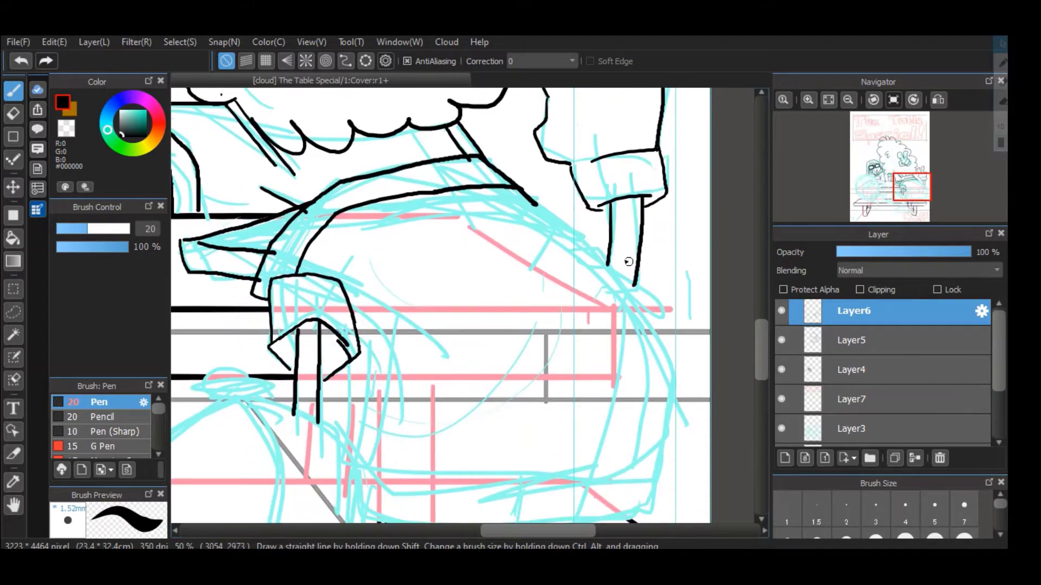
# Ink the round body's right side, its lower edge and the narrow band along its bottom
pyautogui.moveTo(534, 201)
pyautogui.mouseDown()
pyautogui.moveTo(612, 261)
pyautogui.moveTo(660, 361)
pyautogui.mouseUp()
pyautogui.moveTo(762, 361); pyautogui.dragTo(762, 377)
pyautogui.moveTo(658, 234); pyautogui.dragTo(679, 318)
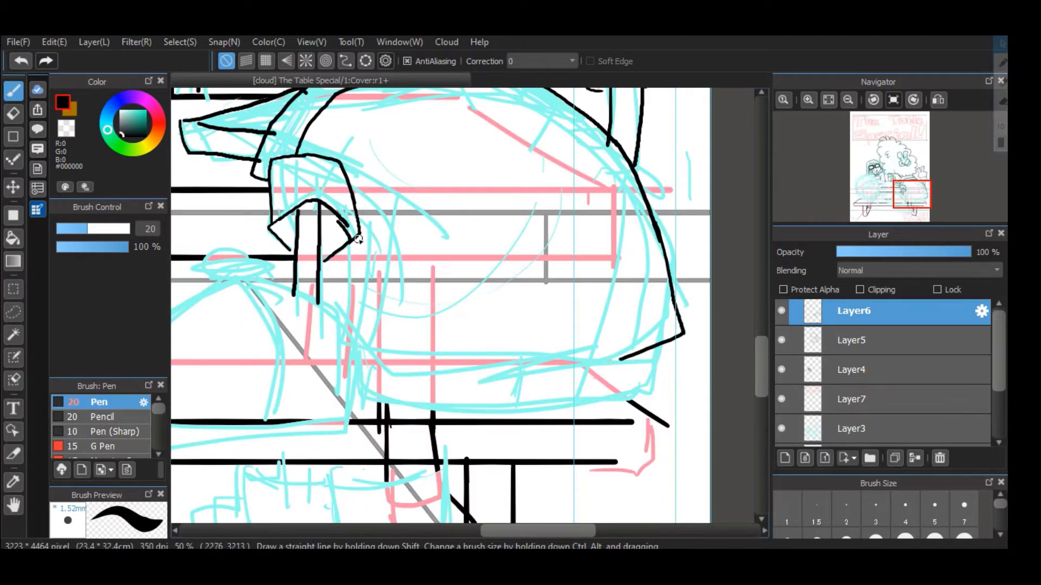
pyautogui.moveTo(348, 327); pyautogui.dragTo(624, 358)
pyautogui.moveTo(613, 404); pyautogui.dragTo(355, 366)
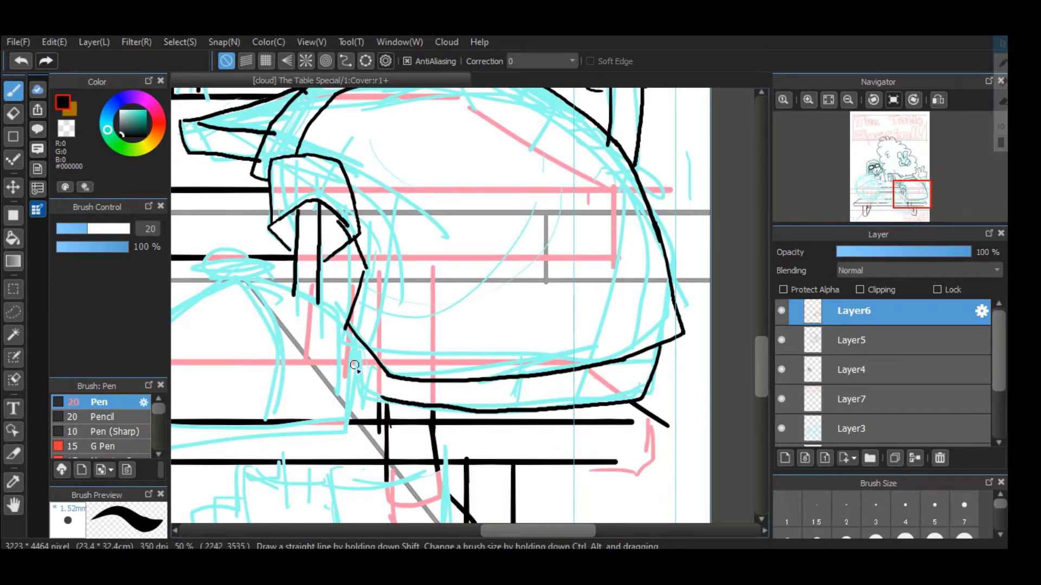
# Ink the tall narrow curved shape inside the round body and erase the excess ink near its upper end
pyautogui.moveTo(762, 366); pyautogui.dragTo(762, 353)
pyautogui.moveTo(451, 177)
pyautogui.mouseDown()
pyautogui.moveTo(518, 251)
pyautogui.moveTo(533, 415)
pyautogui.mouseUp()
pyautogui.moveTo(451, 178)
pyautogui.mouseDown()
pyautogui.moveTo(525, 264)
pyautogui.moveTo(534, 445)
pyautogui.mouseUp()
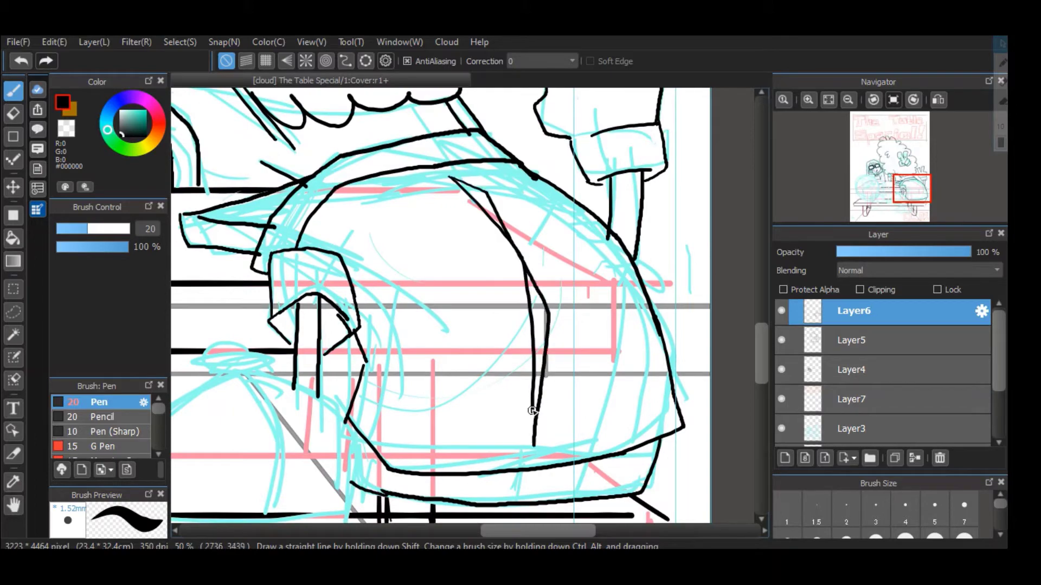
pyautogui.moveTo(507, 532); pyautogui.dragTo(462, 533)
pyautogui.click(13, 114)
pyautogui.moveTo(505, 229); pyautogui.dragTo(512, 212)
pyautogui.click(14, 91)
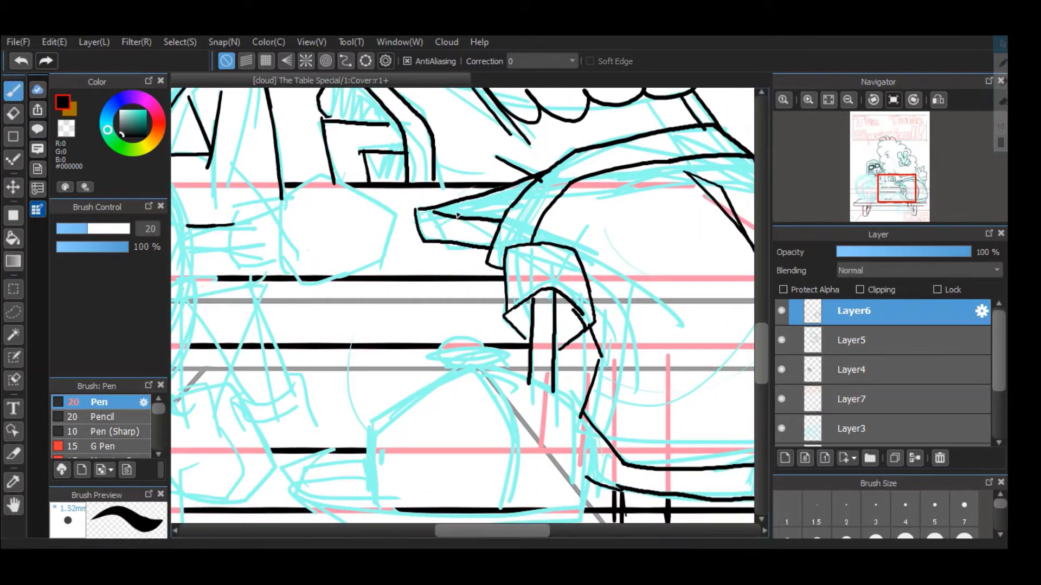
# Ink the dome-shaped form on the table, including the small knob on top and the flat piece at its left
pyautogui.moveTo(762, 353); pyautogui.dragTo(761, 371)
pyautogui.moveTo(379, 290)
pyautogui.mouseDown()
pyautogui.moveTo(564, 274)
pyautogui.moveTo(573, 371)
pyautogui.moveTo(369, 373)
pyautogui.mouseUp()
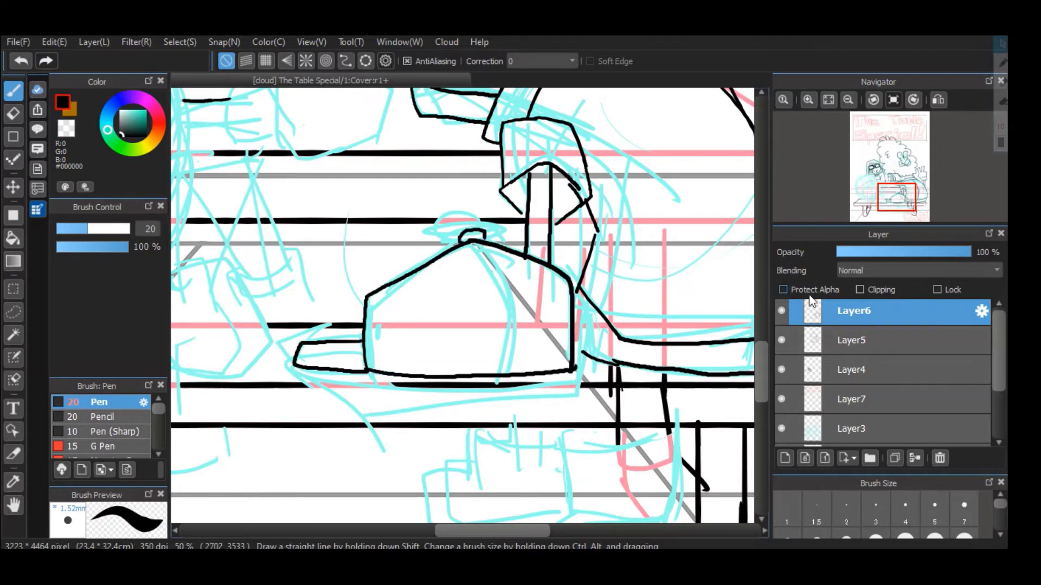
pyautogui.moveTo(761, 370); pyautogui.dragTo(761, 361)
# Add two new layers above Layer6 and make Layer9 the active layer
pyautogui.click(828, 101)
pyautogui.click(809, 101)
pyautogui.click(809, 101)
pyautogui.moveTo(763, 312); pyautogui.dragTo(765, 361)
pyautogui.moveTo(508, 532); pyautogui.dragTo(460, 532)
pyautogui.moveTo(999, 358); pyautogui.dragTo(1003, 352)
pyautogui.click(785, 458)
pyautogui.click(785, 458)
pyautogui.click(911, 349)
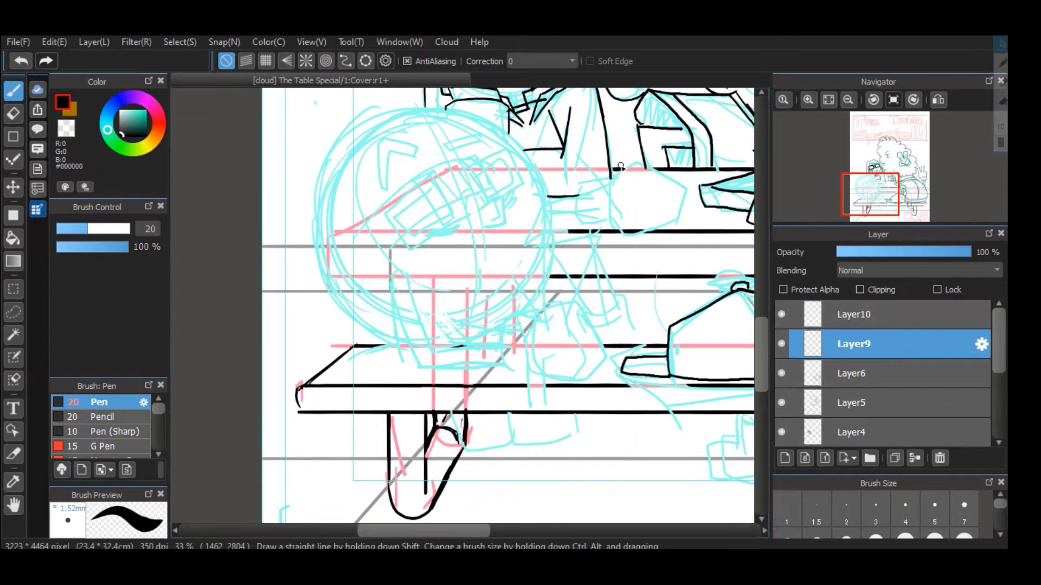
# Ink the two slanted, notched eyes on the round character's face in black
pyautogui.click(810, 101)
pyautogui.click(809, 101)
pyautogui.moveTo(759, 379); pyautogui.dragTo(760, 326)
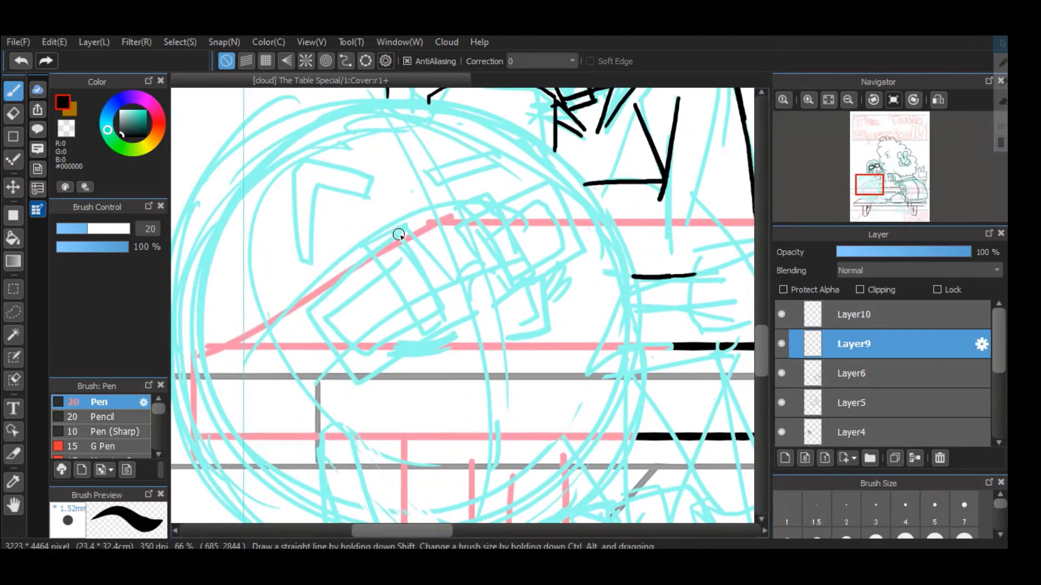
pyautogui.moveTo(400, 235)
pyautogui.mouseDown()
pyautogui.moveTo(428, 334)
pyautogui.moveTo(459, 317)
pyautogui.mouseUp()
pyautogui.moveTo(400, 235); pyautogui.dragTo(458, 317)
pyautogui.moveTo(465, 203); pyautogui.dragTo(514, 286)
pyautogui.moveTo(465, 203); pyautogui.dragTo(516, 253)
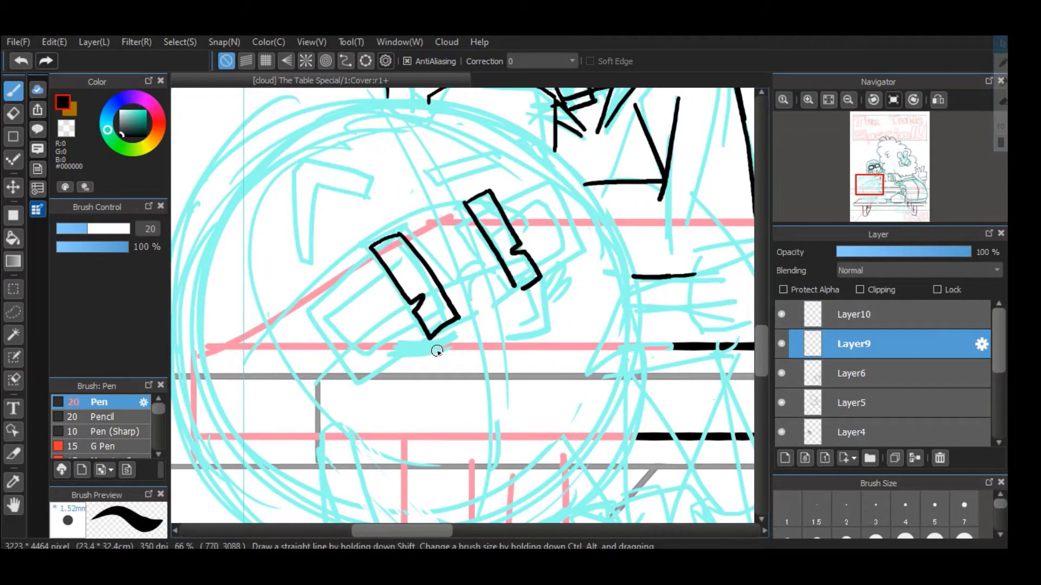
# Ink the round character's nose, the glasses bridge and the outer frame of the right lens
pyautogui.moveTo(468, 283)
pyautogui.mouseDown()
pyautogui.moveTo(438, 204)
pyautogui.moveTo(491, 273)
pyautogui.moveTo(593, 231)
pyautogui.moveTo(548, 283)
pyautogui.mouseUp()
pyautogui.click(21, 61)
pyautogui.moveTo(495, 302); pyautogui.dragTo(502, 341)
pyautogui.moveTo(483, 231); pyautogui.dragTo(572, 226)
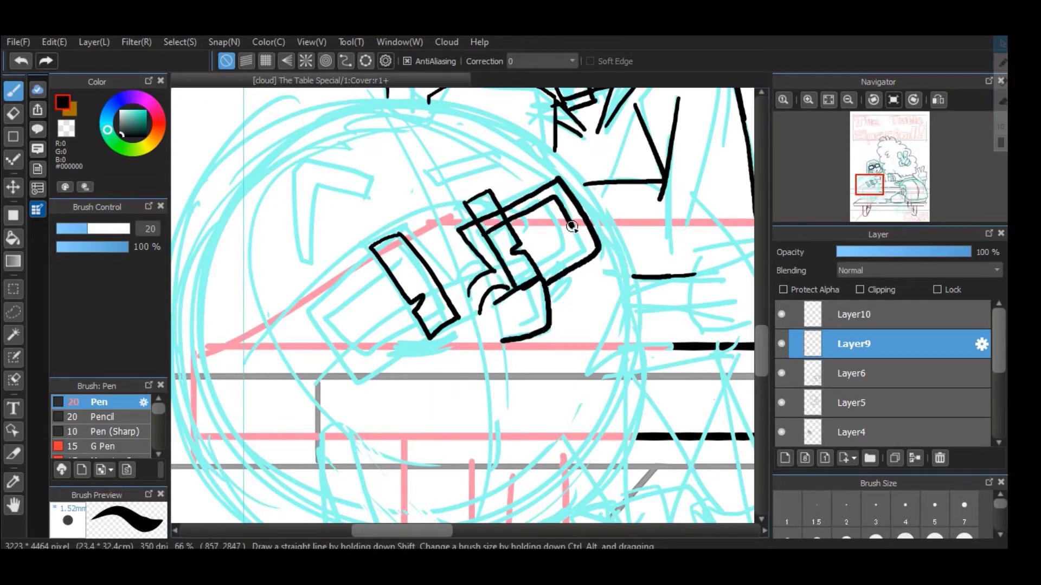
# Undo the stray strokes around the left eye and ink the left lens's outer and inner frame
pyautogui.moveTo(417, 236)
pyautogui.mouseDown()
pyautogui.moveTo(465, 303)
pyautogui.moveTo(427, 241)
pyautogui.moveTo(410, 235)
pyautogui.mouseUp()
pyautogui.click(23, 61)
pyautogui.click(24, 61)
pyautogui.moveTo(380, 263)
pyautogui.mouseDown()
pyautogui.moveTo(321, 323)
pyautogui.moveTo(313, 311)
pyautogui.moveTo(430, 234)
pyautogui.moveTo(471, 301)
pyautogui.mouseUp()
pyautogui.doubleClick(22, 61)
pyautogui.moveTo(307, 321)
pyautogui.mouseDown()
pyautogui.moveTo(360, 390)
pyautogui.moveTo(481, 327)
pyautogui.moveTo(477, 311)
pyautogui.mouseUp()
pyautogui.moveTo(329, 312)
pyautogui.mouseDown()
pyautogui.moveTo(362, 374)
pyautogui.moveTo(461, 325)
pyautogui.mouseUp()
pyautogui.moveTo(362, 375); pyautogui.dragTo(460, 324)
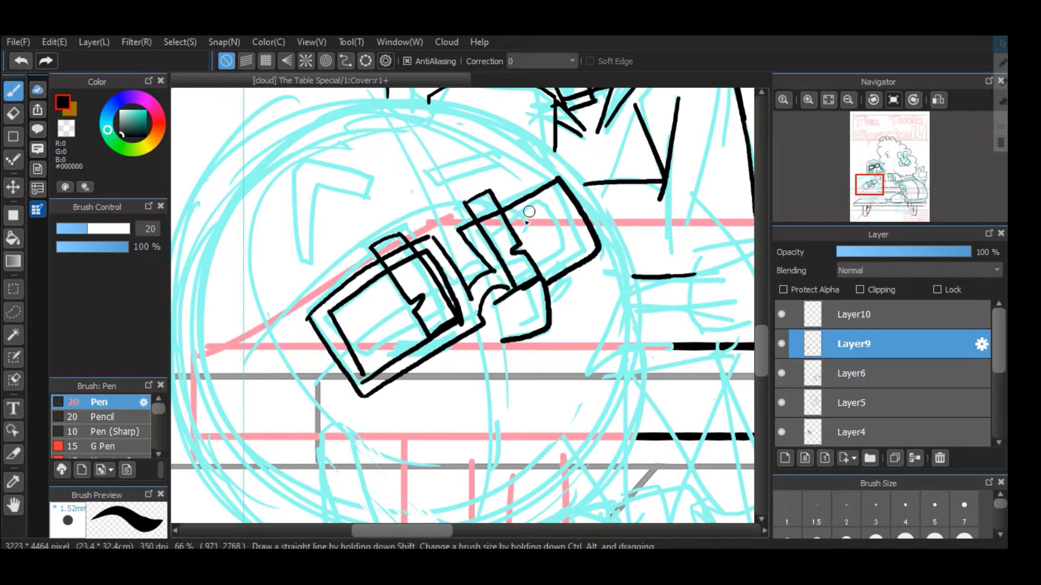
# Ink the inner frame of the right lens and rework the strokes along its upper edge
pyautogui.moveTo(504, 222)
pyautogui.mouseDown()
pyautogui.moveTo(585, 241)
pyautogui.moveTo(523, 273)
pyautogui.mouseUp()
pyautogui.click(13, 113)
pyautogui.moveTo(550, 184)
pyautogui.mouseDown()
pyautogui.moveTo(506, 201)
pyautogui.moveTo(559, 182)
pyautogui.moveTo(514, 206)
pyautogui.mouseUp()
pyautogui.click(13, 91)
pyautogui.click(20, 62)
pyautogui.click(23, 61)
pyautogui.click(23, 62)
pyautogui.click(25, 60)
pyautogui.click(45, 61)
pyautogui.click(46, 61)
# Erase the lines where the eyes overlap the glasses frames and redraw the frame edges cleanly
pyautogui.click(13, 114)
pyautogui.click(14, 91)
pyautogui.press('e')
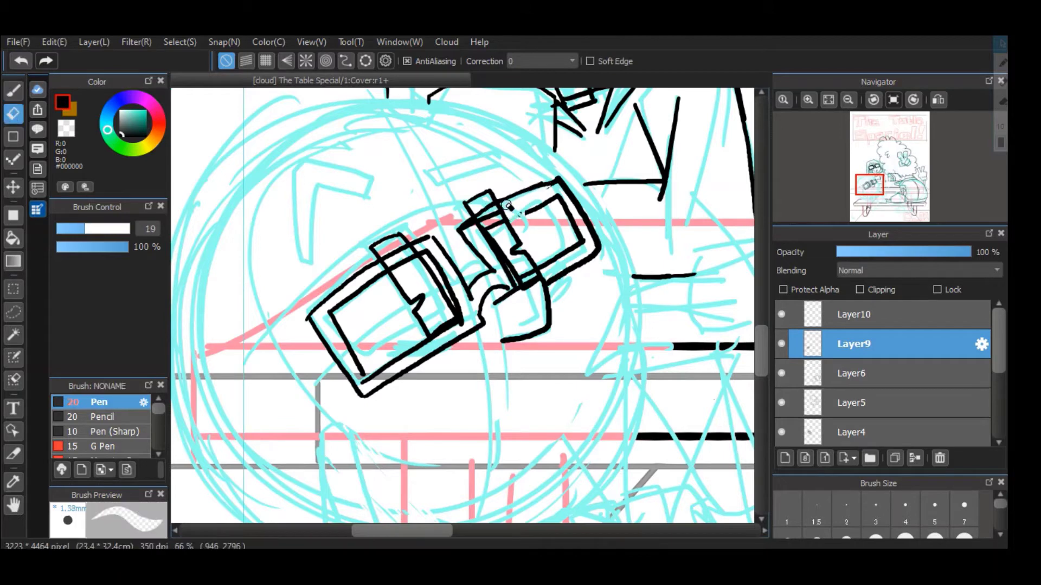
pyautogui.press('b')
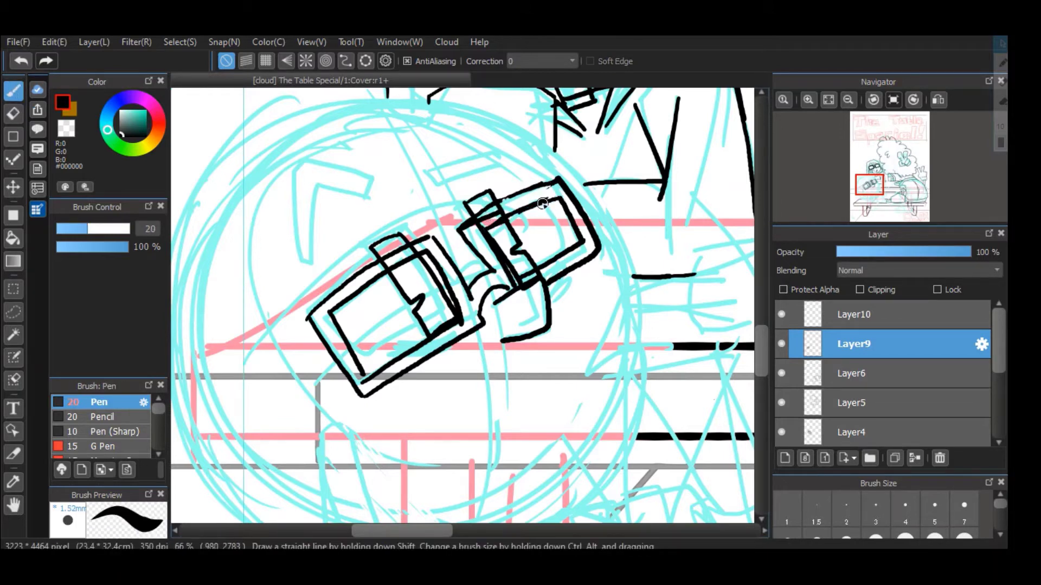
pyautogui.press('e')
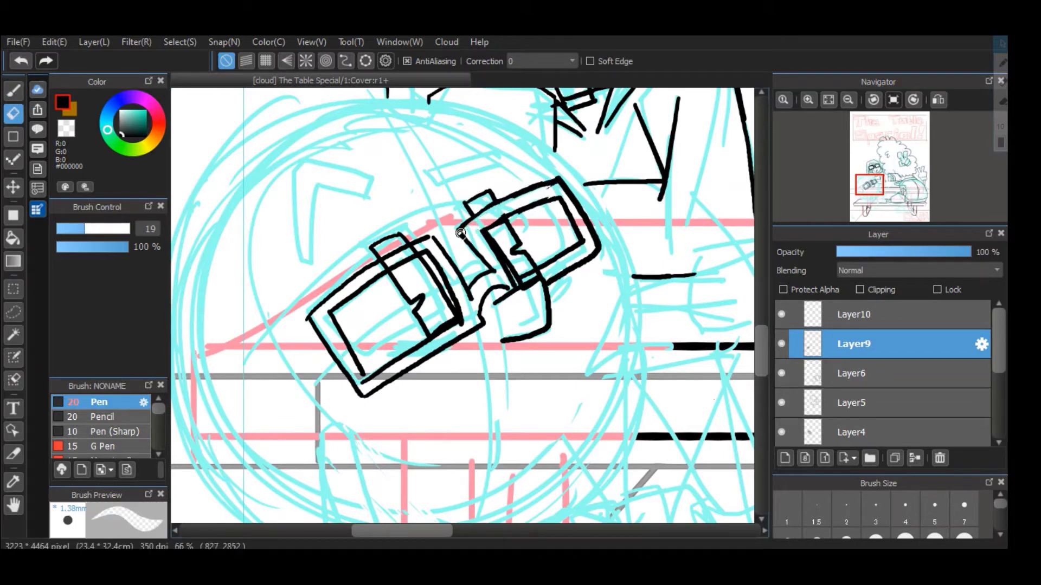
pyautogui.press('b')
pyautogui.press('e')
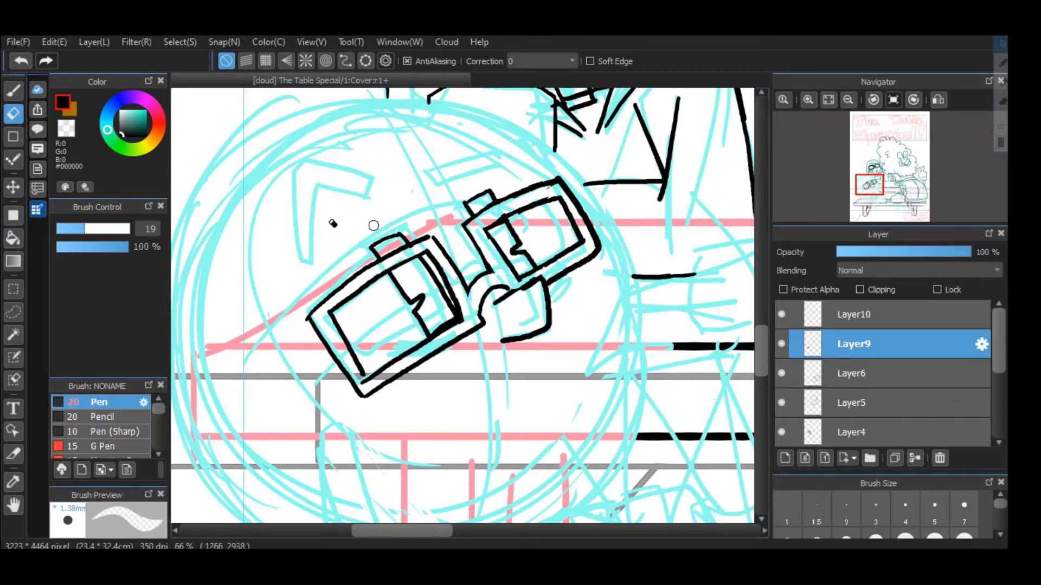
# Ink the round character's angular left eyebrow and straight right eyebrow as outlined bars
pyautogui.press('b')
pyautogui.moveTo(762, 341); pyautogui.dragTo(762, 337)
pyautogui.moveTo(307, 278); pyautogui.dragTo(377, 223)
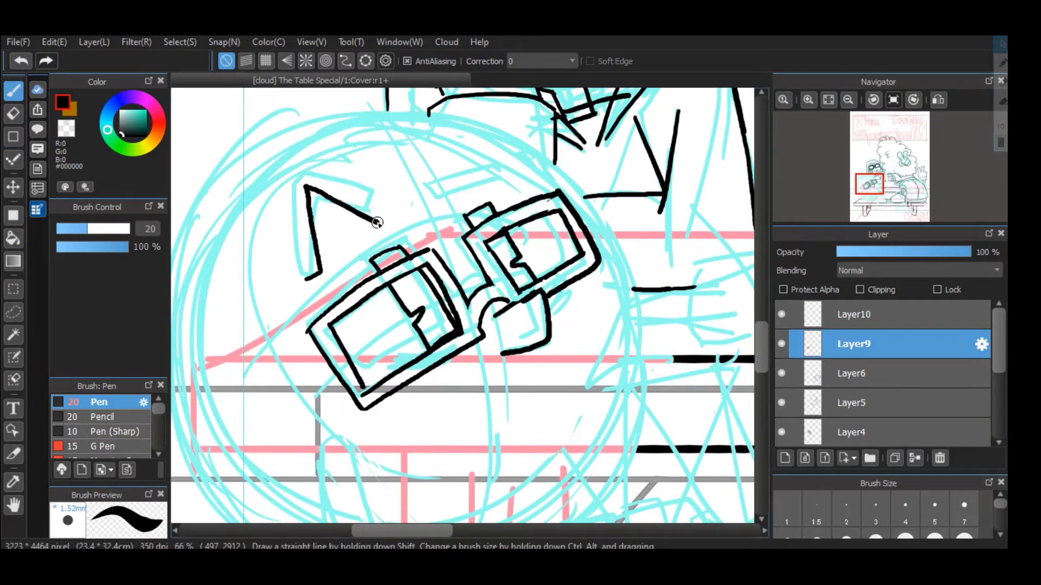
pyautogui.moveTo(294, 166); pyautogui.dragTo(388, 214)
pyautogui.moveTo(428, 182); pyautogui.dragTo(501, 157)
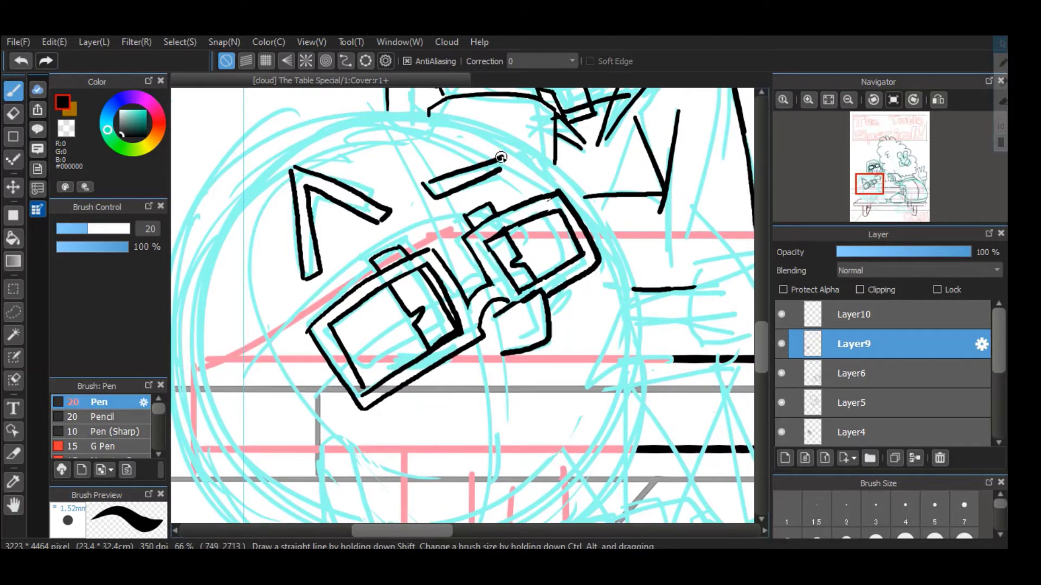
# Ink the large circular outline of the round character following the cyan sketch
pyautogui.moveTo(778, 172); pyautogui.dragTo(778, 180)
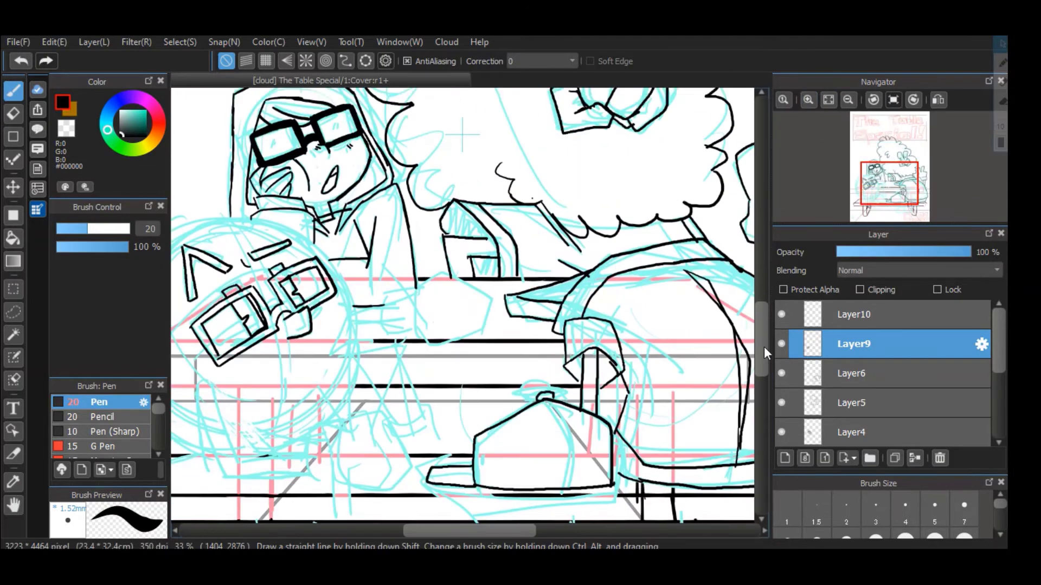
pyautogui.moveTo(763, 346); pyautogui.dragTo(763, 355)
pyautogui.moveTo(475, 530); pyautogui.dragTo(437, 530)
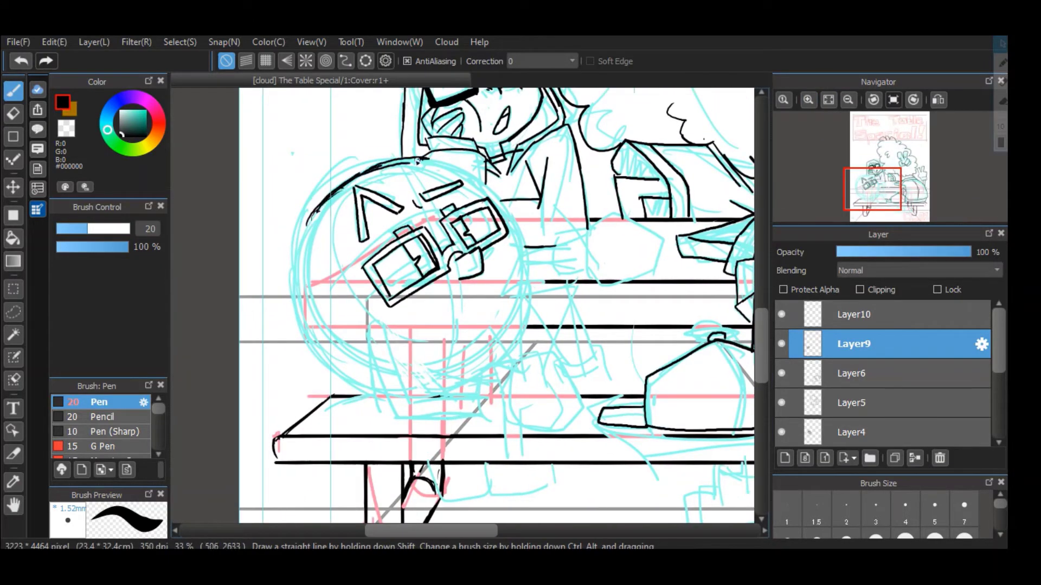
pyautogui.moveTo(432, 161)
pyautogui.mouseDown()
pyautogui.moveTo(525, 254)
pyautogui.moveTo(529, 306)
pyautogui.mouseUp()
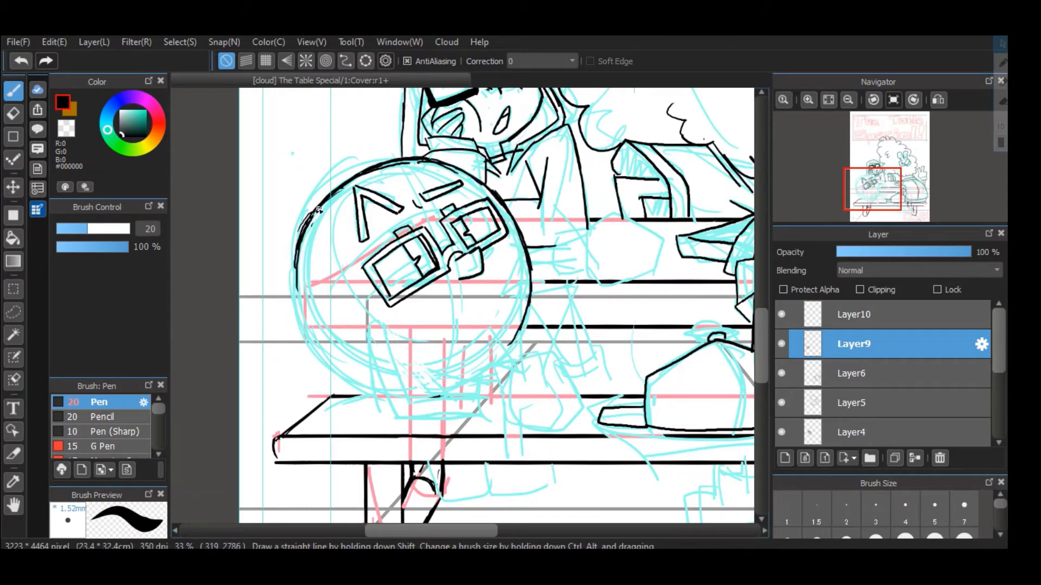
pyautogui.moveTo(318, 209)
pyautogui.mouseDown()
pyautogui.moveTo(352, 378)
pyautogui.moveTo(411, 390)
pyautogui.mouseUp()
# Cut a pointed mouth notch into the circle's right edge and hatch short shadows beneath the glasses
pyautogui.scroll(2, 487, 346)
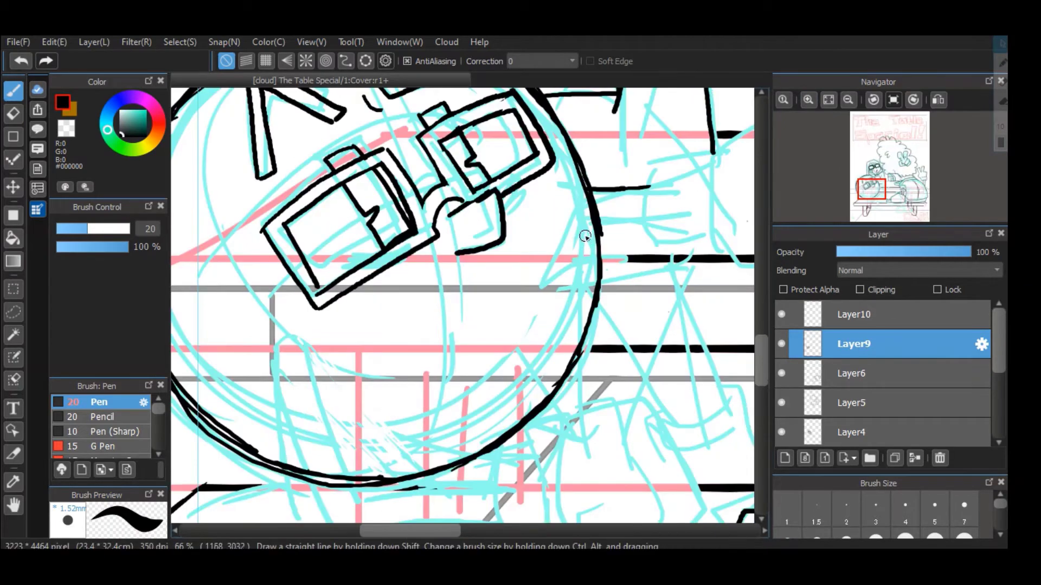
pyautogui.moveTo(588, 214); pyautogui.dragTo(601, 259)
pyautogui.click(6, 118)
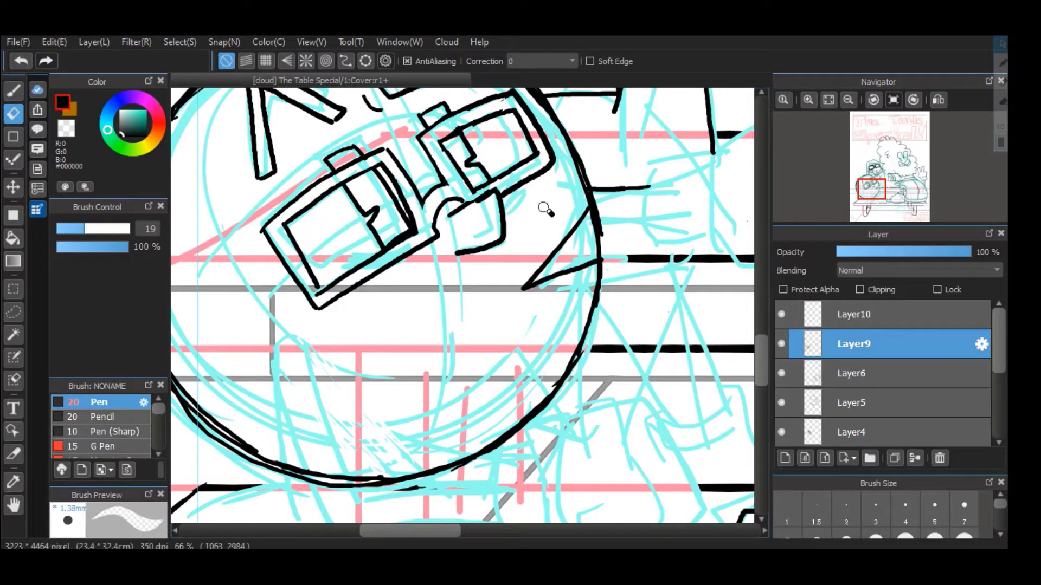
pyautogui.press('b')
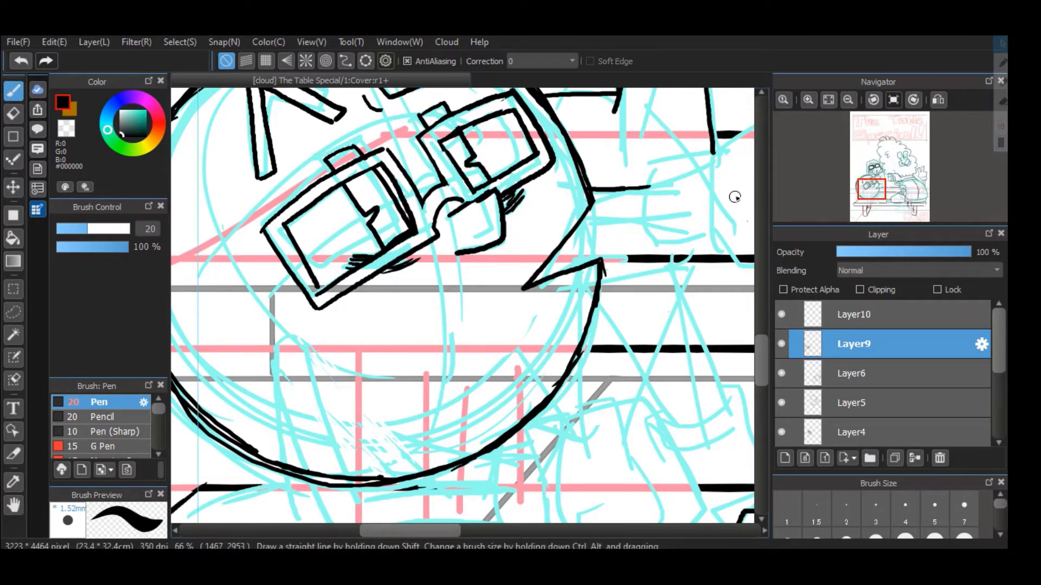
# Ink the round character's right arm lines, cuff and mitten-like hand resting at the table's back edge
pyautogui.moveTo(393, 530); pyautogui.dragTo(423, 531)
pyautogui.moveTo(495, 248)
pyautogui.mouseDown()
pyautogui.moveTo(542, 157)
pyautogui.moveTo(694, 177)
pyautogui.moveTo(672, 247)
pyautogui.mouseUp()
pyautogui.moveTo(559, 240); pyautogui.dragTo(664, 250)
# Ink the round-ended limb at the circle's lower left and the long band running along the table beneath it
pyautogui.scroll(-3, 596, 347)
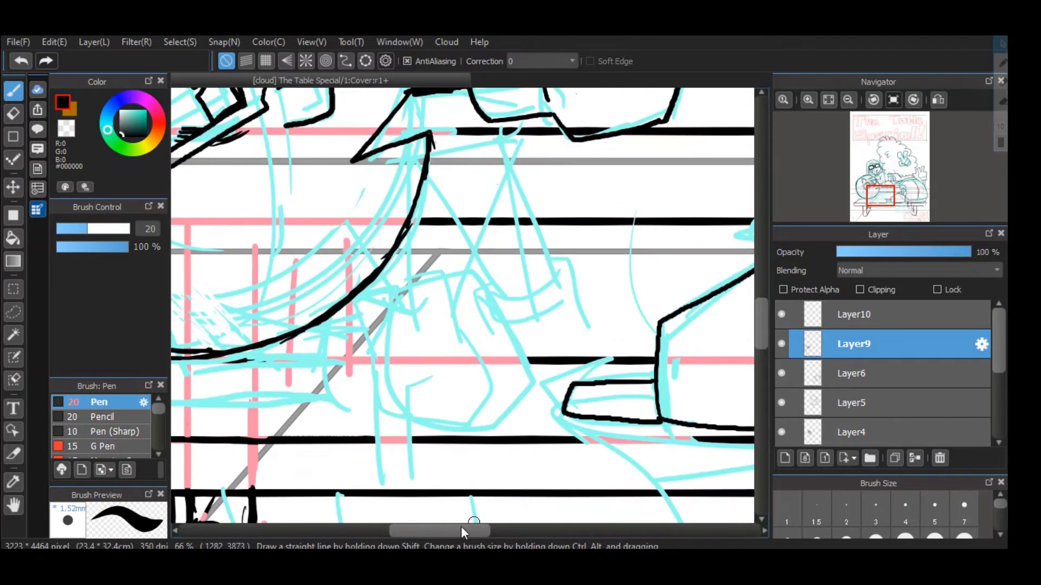
pyautogui.scroll(10, 467, 526)
pyautogui.moveTo(467, 530); pyautogui.dragTo(434, 544)
pyautogui.scroll(-8, 756, 373)
pyautogui.moveTo(290, 174); pyautogui.dragTo(364, 303)
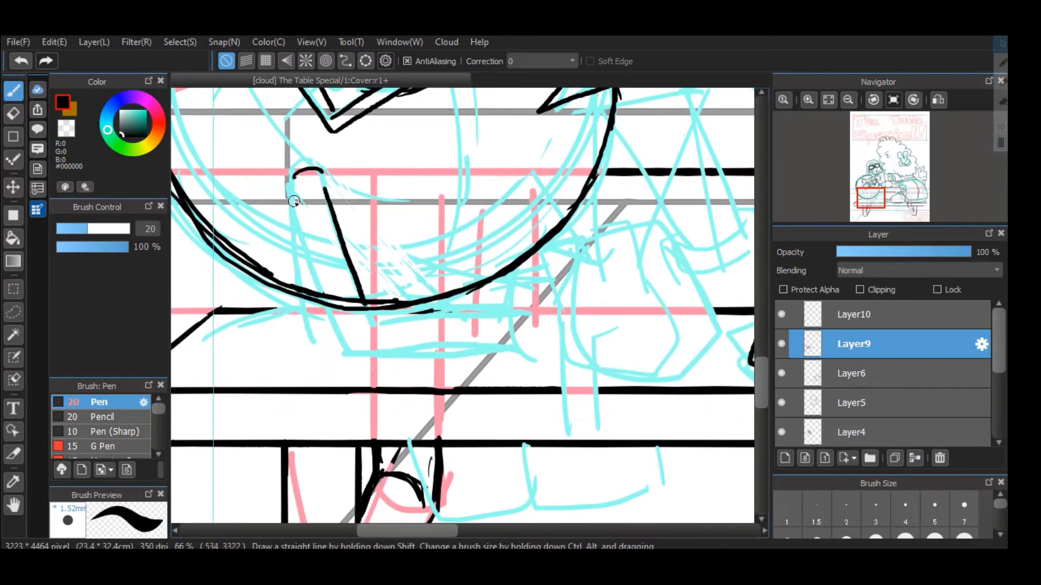
pyautogui.moveTo(292, 196)
pyautogui.mouseDown()
pyautogui.moveTo(367, 354)
pyautogui.moveTo(505, 342)
pyautogui.mouseUp()
pyautogui.moveTo(372, 312); pyautogui.dragTo(495, 313)
pyautogui.press('e')
pyautogui.moveTo(98, 228); pyautogui.dragTo(107, 228)
pyautogui.moveTo(359, 354); pyautogui.dragTo(511, 342)
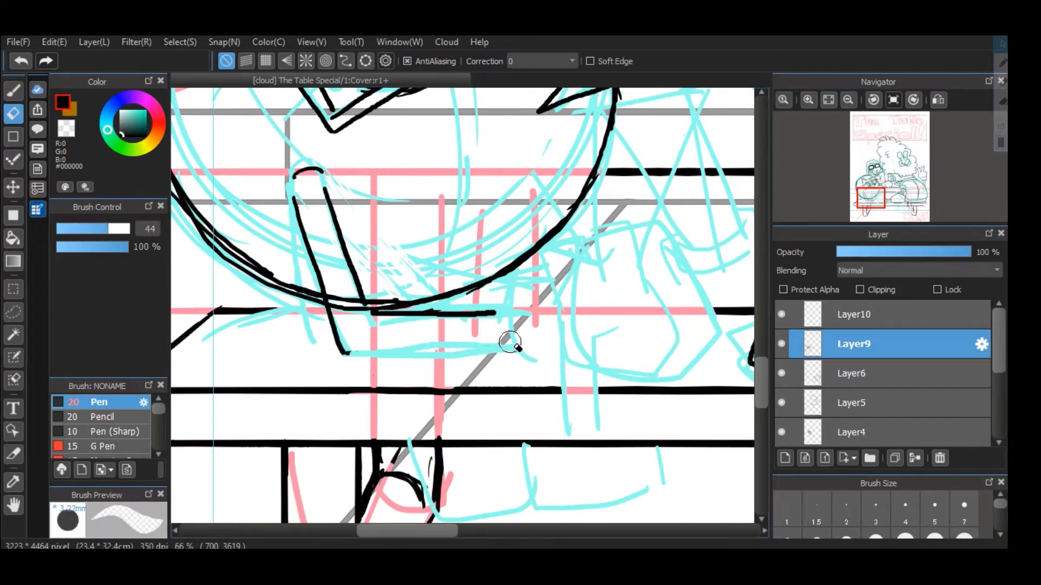
pyautogui.press('b')
pyautogui.moveTo(345, 355)
pyautogui.mouseDown()
pyautogui.moveTo(469, 357)
pyautogui.moveTo(516, 295)
pyautogui.moveTo(569, 261)
pyautogui.moveTo(581, 353)
pyautogui.mouseUp()
# Ink the rounded hand and its cuff at the end of the lower band on the table
pyautogui.moveTo(507, 345); pyautogui.dragTo(531, 374)
pyautogui.moveTo(535, 373); pyautogui.dragTo(601, 368)
pyautogui.moveTo(432, 531); pyautogui.dragTo(458, 530)
pyautogui.moveTo(420, 258)
pyautogui.mouseDown()
pyautogui.moveTo(454, 220)
pyautogui.moveTo(573, 302)
pyautogui.mouseUp()
pyautogui.moveTo(576, 313); pyautogui.dragTo(455, 369)
# Ink the two rounded feet hanging below the tabletop beside the left table leg
pyautogui.click(828, 100)
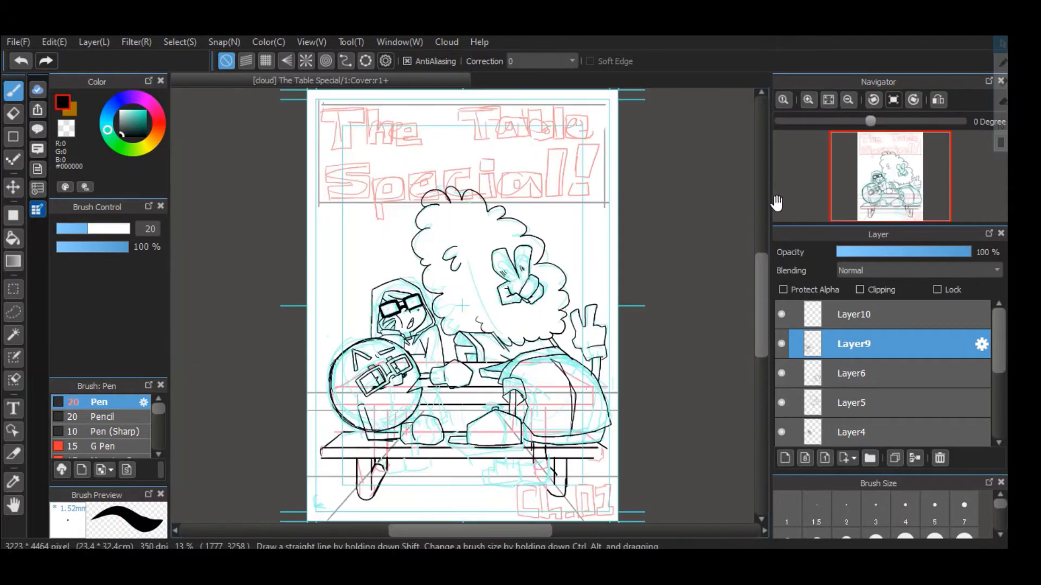
pyautogui.click(808, 99)
pyautogui.click(808, 100)
pyautogui.moveTo(764, 322); pyautogui.dragTo(764, 374)
pyautogui.moveTo(470, 531); pyautogui.dragTo(441, 531)
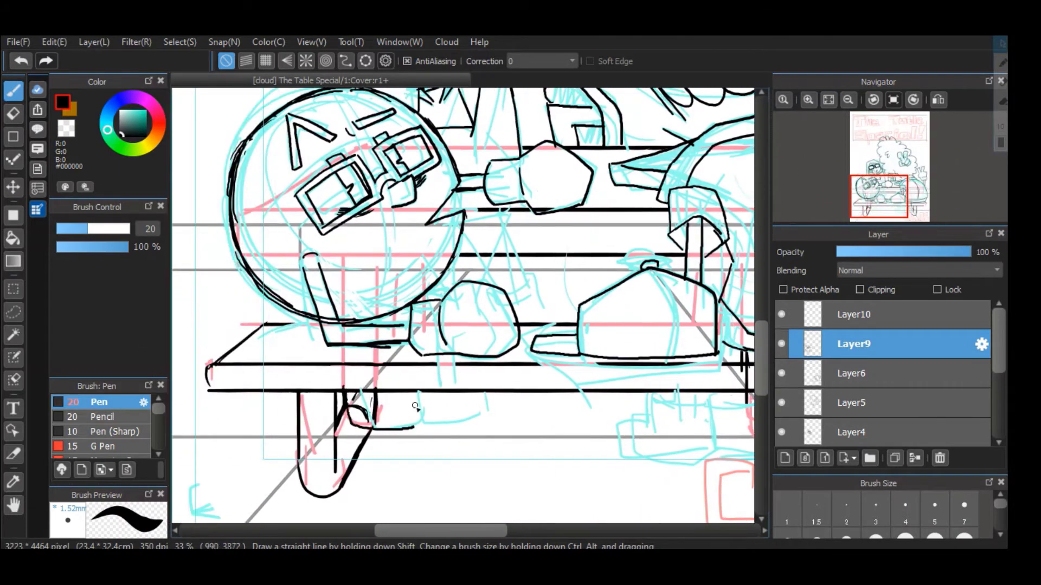
pyautogui.moveTo(417, 413); pyautogui.dragTo(415, 425)
pyautogui.moveTo(424, 391); pyautogui.dragTo(461, 432)
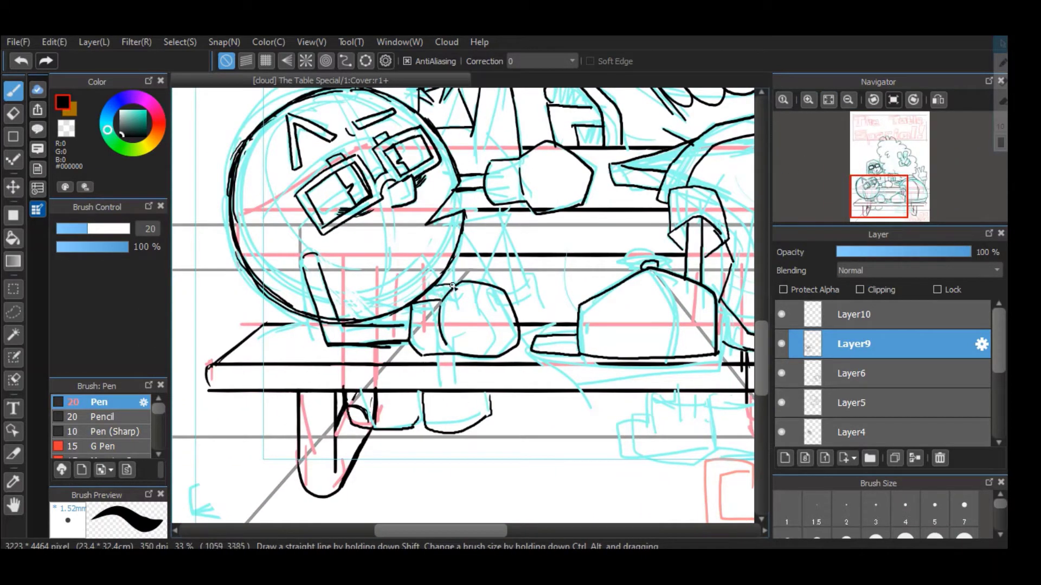
# Touch up the lower band and thicken the circle's upper right outline, erasing its stray edges
pyautogui.moveTo(375, 323); pyautogui.dragTo(414, 320)
pyautogui.moveTo(441, 531); pyautogui.dragTo(436, 531)
pyautogui.moveTo(759, 345); pyautogui.dragTo(757, 320)
pyautogui.hotkey('ctrl', '+')
pyautogui.hotkey('ctrl', '+')
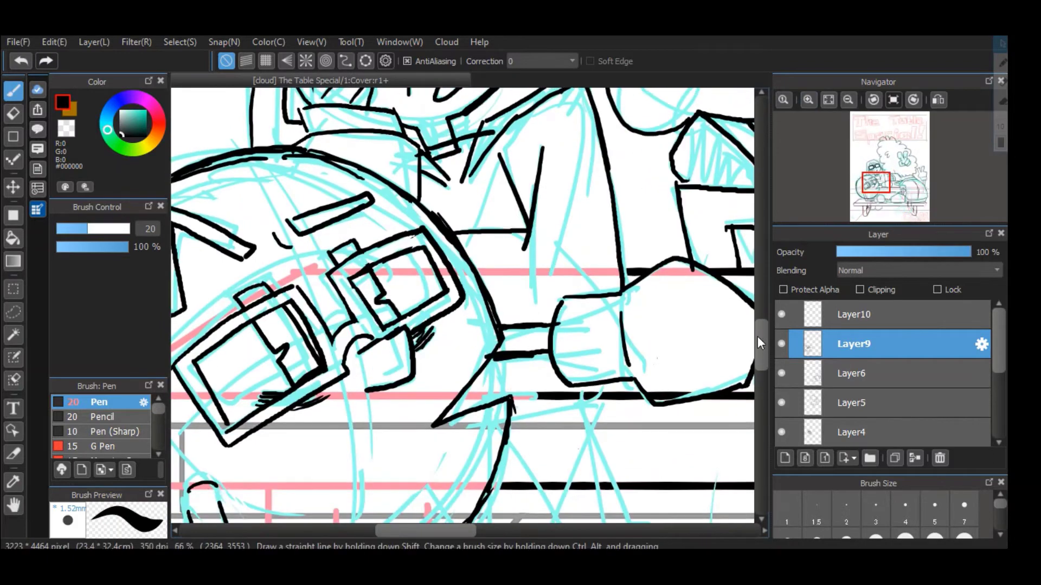
pyautogui.press('e')
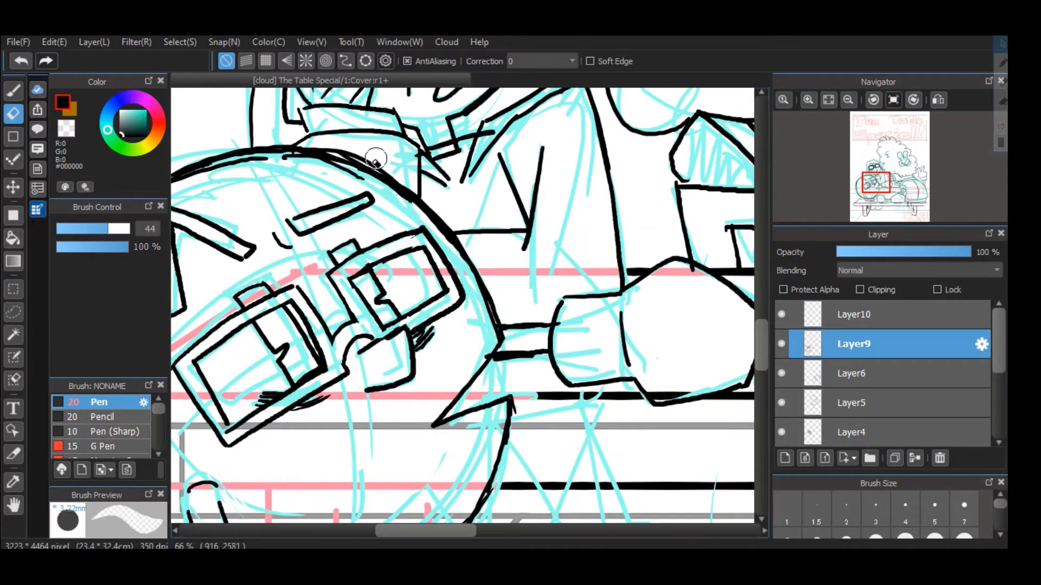
pyautogui.press('b')
pyautogui.press('e')
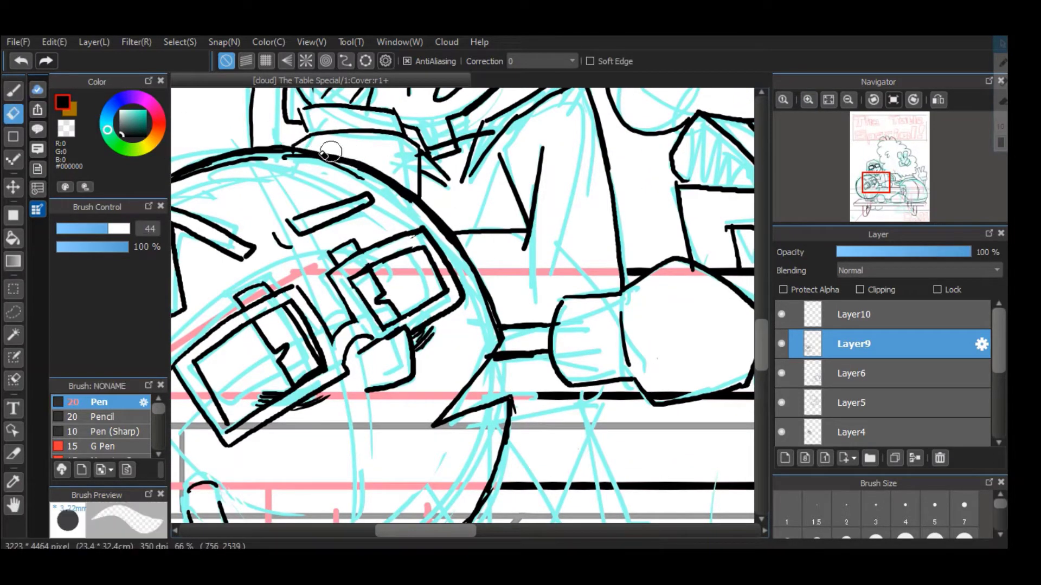
# Hide Layer1, Layer2, Layer8 and Layer3 and show the whole page
pyautogui.scroll(-3, 559, 407)
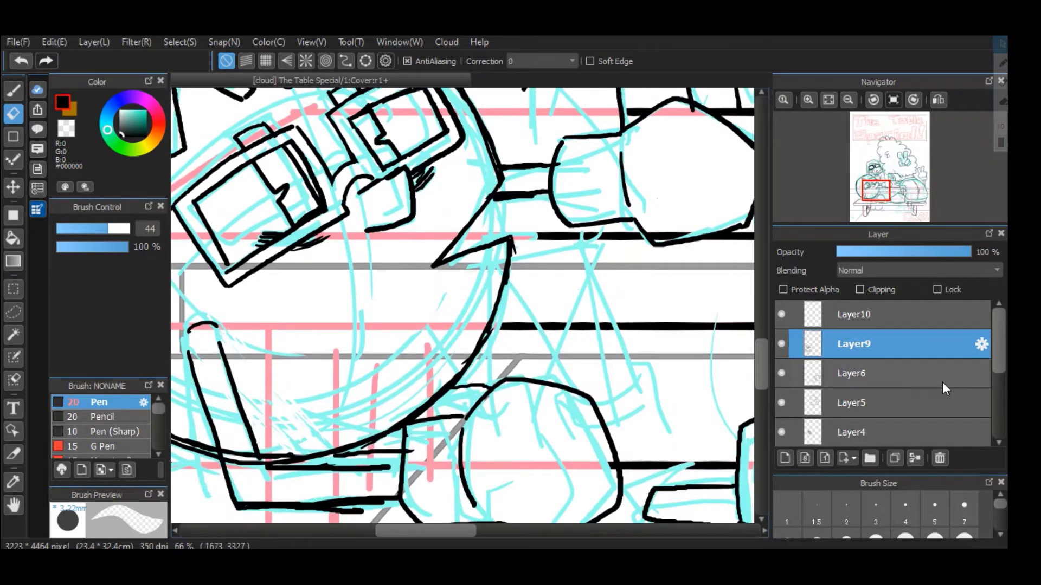
pyautogui.scroll(-5, 942, 382)
pyautogui.moveTo(781, 433); pyautogui.dragTo(781, 374)
pyautogui.click(828, 99)
pyautogui.click(781, 343)
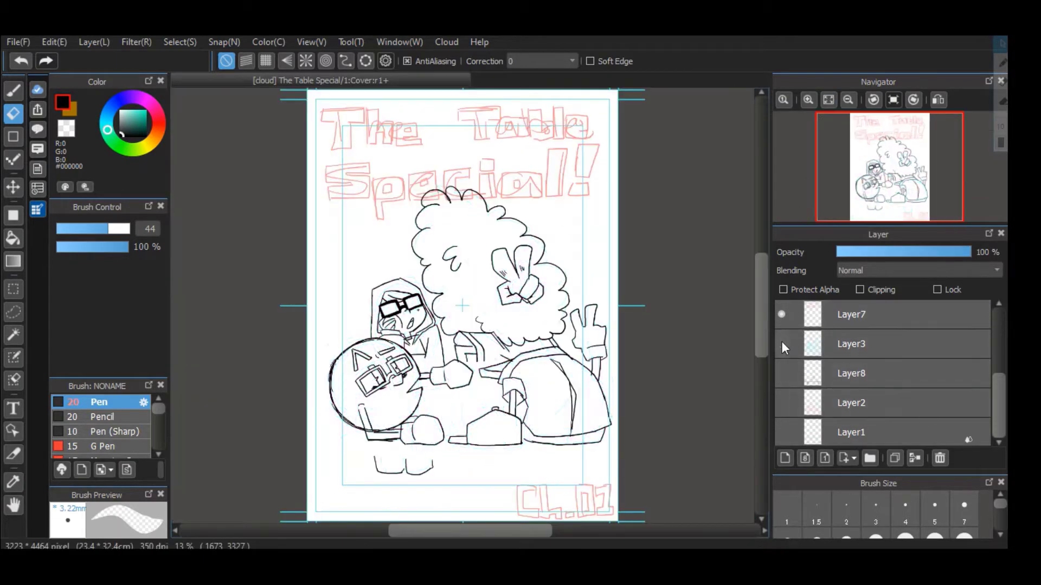
# On Layer9, fill the left eye inside its lens and both eye tops above the glasses with black
pyautogui.moveTo(996, 415); pyautogui.dragTo(995, 347)
pyautogui.doubleClick(958, 342)
pyautogui.press('Escape')
pyautogui.click(808, 100)
pyautogui.click(808, 100)
pyautogui.click(809, 99)
pyautogui.scroll(-10, 518, 490)
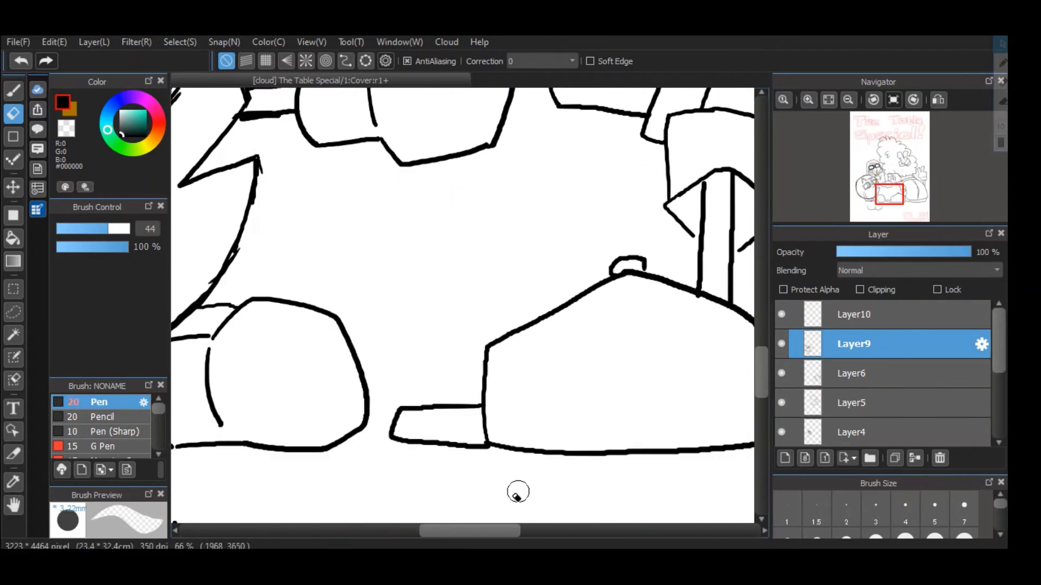
pyautogui.moveTo(496, 531); pyautogui.dragTo(427, 530)
pyautogui.click(13, 91)
pyautogui.moveTo(762, 361); pyautogui.dragTo(762, 335)
pyautogui.click(13, 238)
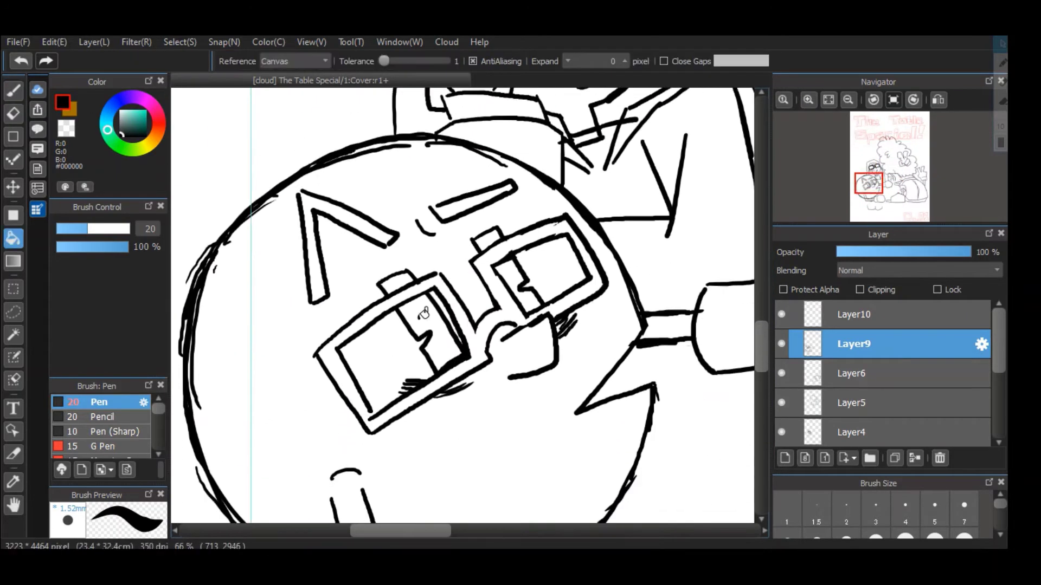
pyautogui.click(421, 319)
pyautogui.click(397, 282)
pyautogui.click(495, 236)
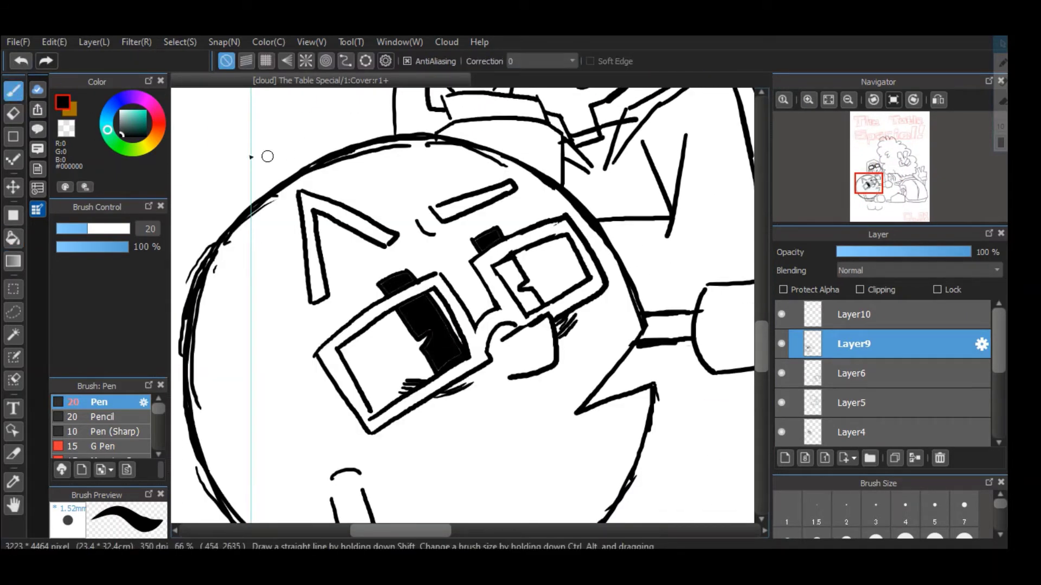
# Close the gap in the right eyebrow's outline and fill both eyebrows with black
pyautogui.click(309, 201)
pyautogui.click(13, 91)
pyautogui.moveTo(431, 208); pyautogui.dragTo(438, 206)
pyautogui.click(13, 238)
pyautogui.click(467, 202)
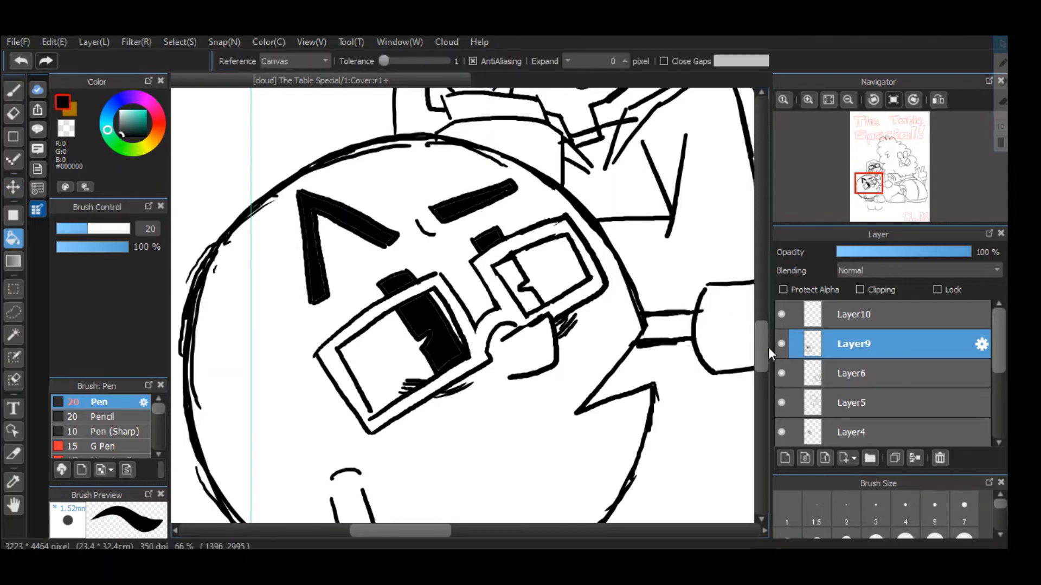
# Fill the right eye inside its lens with black and thicken the upper line of the open mouth
pyautogui.click(510, 273)
pyautogui.moveTo(761, 346); pyautogui.dragTo(761, 391)
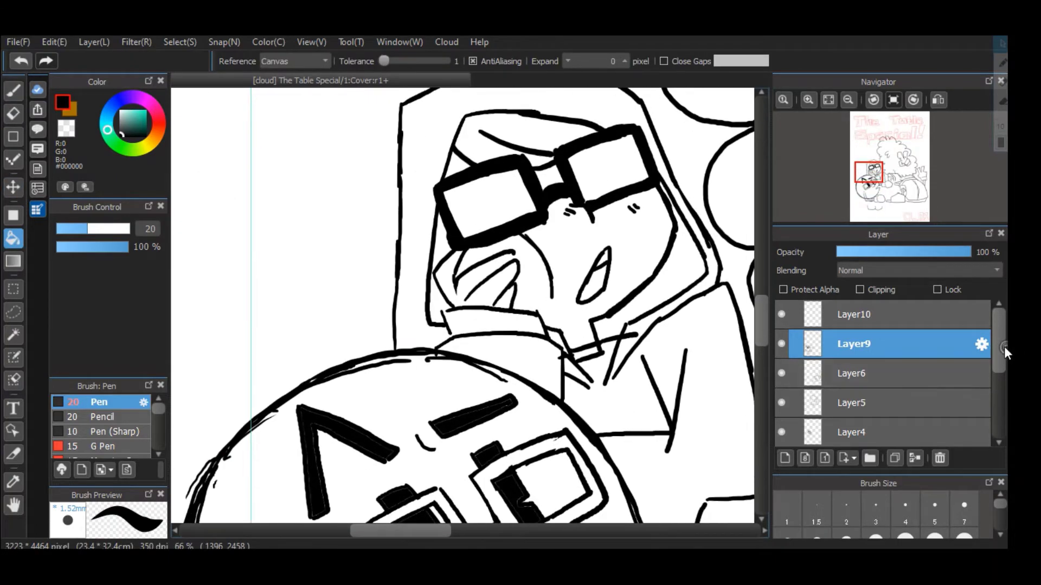
pyautogui.scroll(-1, 1004, 352)
pyautogui.scroll(-5, 766, 356)
pyautogui.press('b')
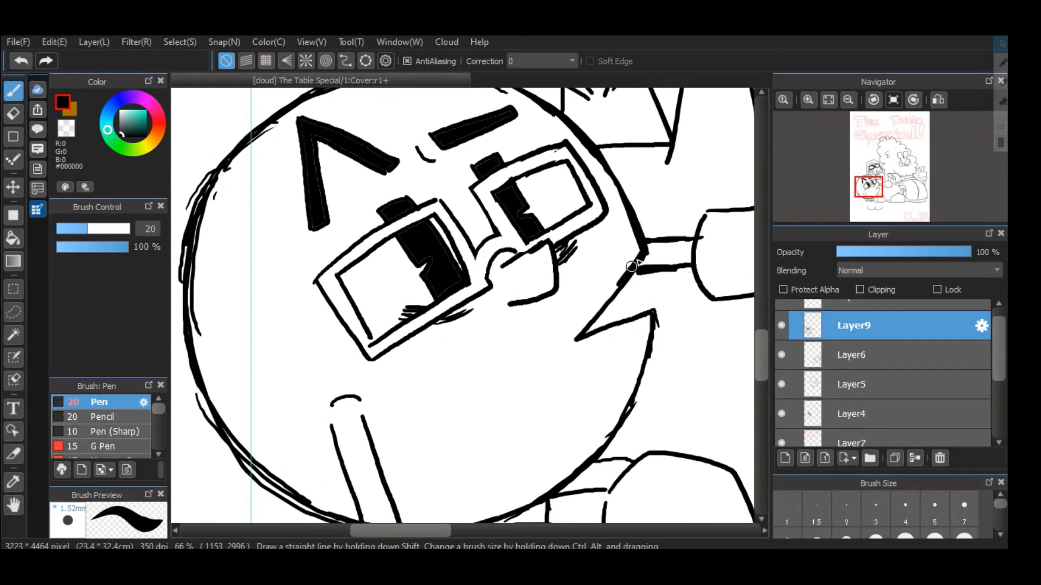
pyautogui.moveTo(631, 267); pyautogui.dragTo(590, 322)
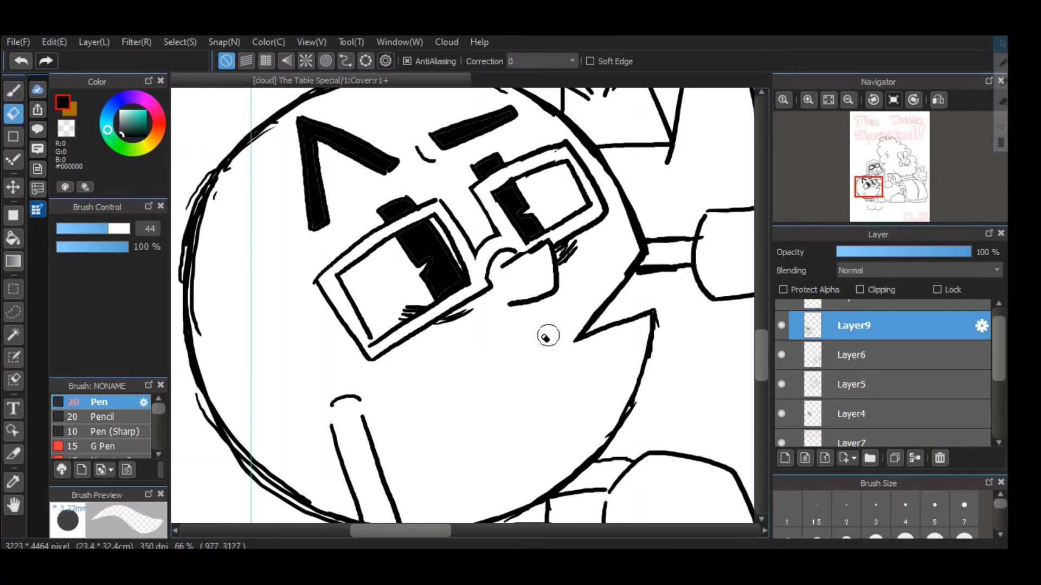
pyautogui.scroll(-3, 766, 369)
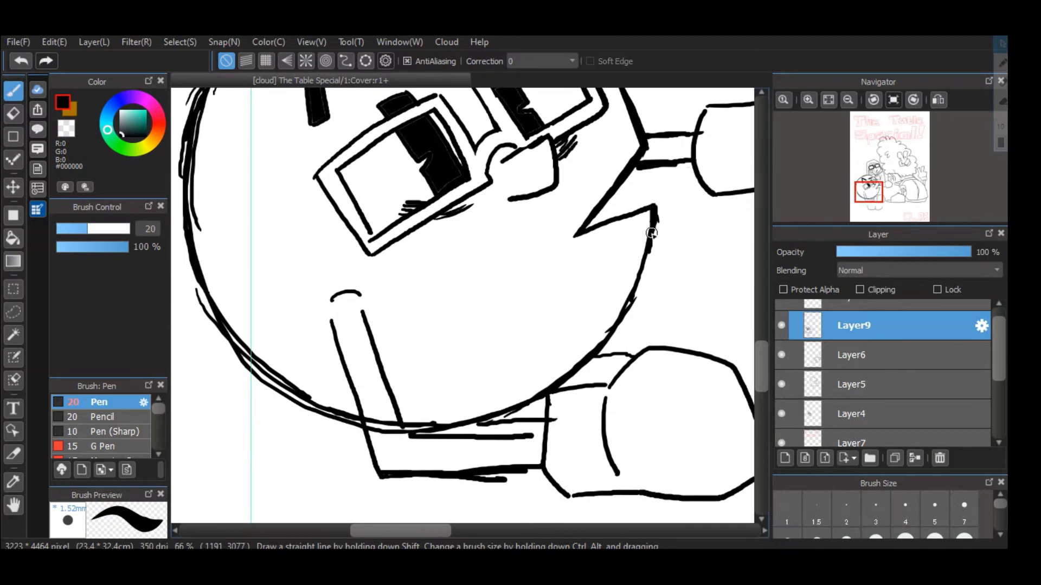
# Erase the stray strokes along the head's lower right outline and the lines crossing the forearm
pyautogui.press('e')
pyautogui.moveTo(665, 211); pyautogui.dragTo(608, 351)
pyautogui.press('b')
pyautogui.press('e')
pyautogui.moveTo(375, 421)
pyautogui.mouseDown()
pyautogui.moveTo(372, 392)
pyautogui.moveTo(464, 420)
pyautogui.moveTo(427, 453)
pyautogui.moveTo(443, 436)
pyautogui.moveTo(544, 420)
pyautogui.mouseUp()
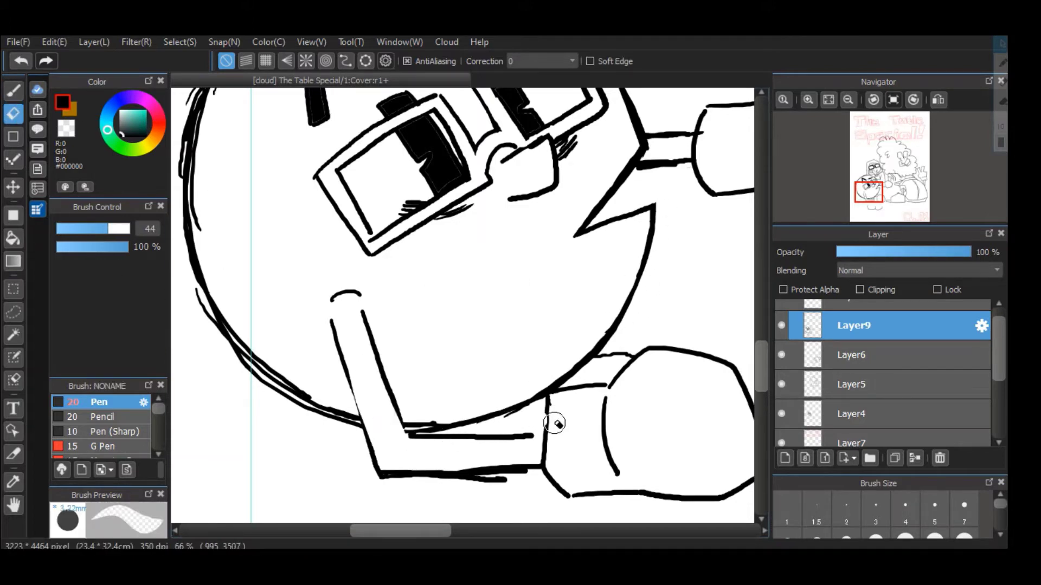
# Redraw the forearm's upper and lower lines up to the lower glove, erasing stray ends and rough edges by its cuff
pyautogui.press('b')
pyautogui.moveTo(409, 431)
pyautogui.mouseDown()
pyautogui.moveTo(512, 414)
pyautogui.moveTo(550, 388)
pyautogui.moveTo(447, 428)
pyautogui.moveTo(392, 424)
pyautogui.moveTo(535, 435)
pyautogui.mouseUp()
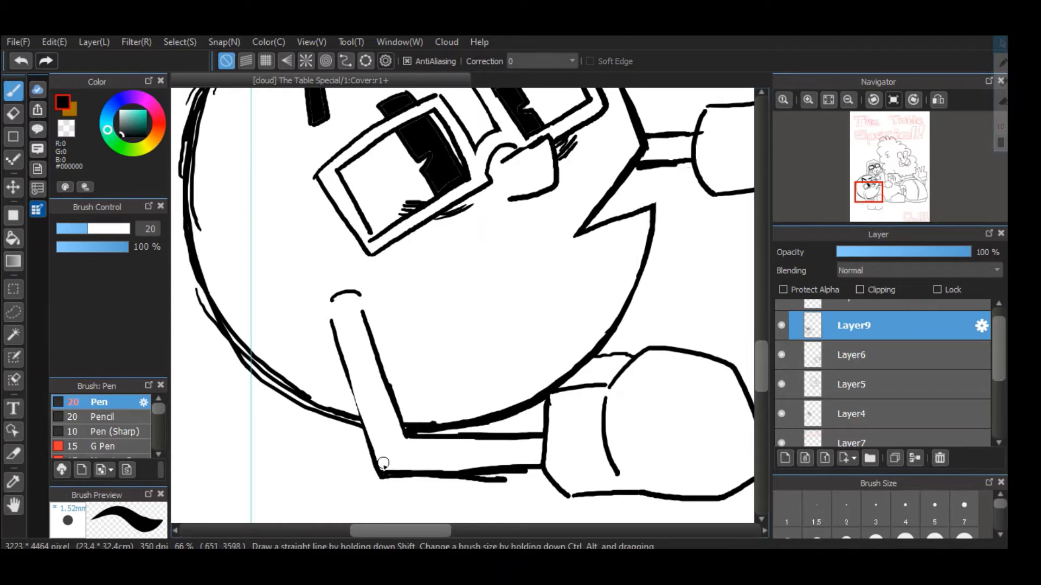
pyautogui.moveTo(383, 465); pyautogui.dragTo(540, 472)
pyautogui.press('e')
pyautogui.moveTo(393, 487)
pyautogui.mouseDown()
pyautogui.moveTo(435, 472)
pyautogui.moveTo(391, 459)
pyautogui.moveTo(505, 474)
pyautogui.moveTo(383, 473)
pyautogui.mouseUp()
pyautogui.press('b')
pyautogui.moveTo(448, 475); pyautogui.dragTo(389, 472)
pyautogui.press('e')
pyautogui.moveTo(510, 486)
pyautogui.mouseDown()
pyautogui.moveTo(547, 401)
pyautogui.moveTo(542, 440)
pyautogui.moveTo(571, 495)
pyautogui.mouseUp()
pyautogui.press('b')
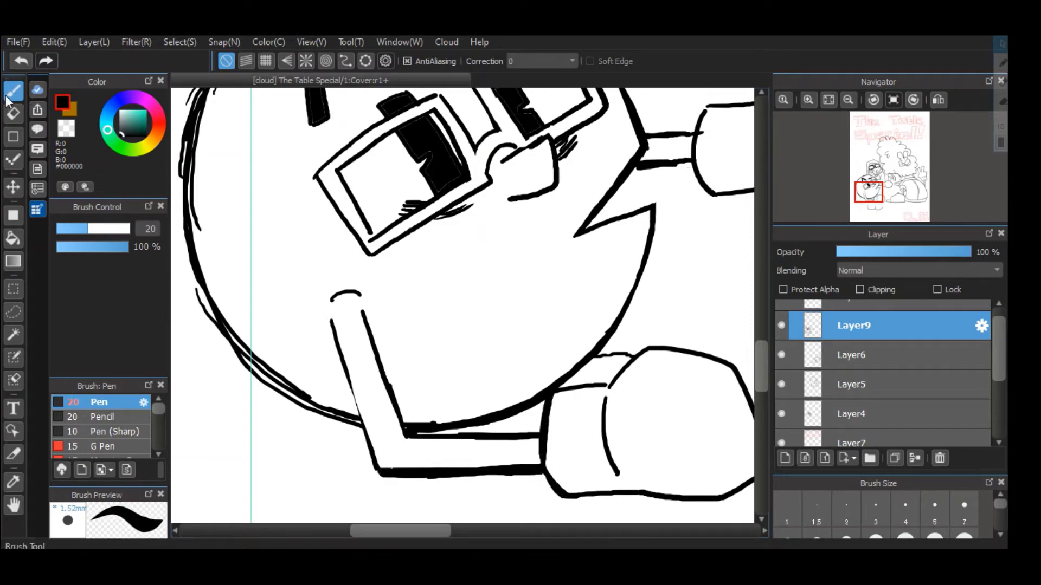
pyautogui.press('e')
pyautogui.moveTo(553, 404); pyautogui.dragTo(560, 476)
# Thicken the head's lower left outline into one smooth line and erase the loose strokes beside it
pyautogui.moveTo(437, 528)
pyautogui.mouseDown()
pyautogui.moveTo(404, 534)
pyautogui.moveTo(413, 534)
pyautogui.mouseUp()
pyautogui.press('b')
pyautogui.moveTo(483, 432); pyautogui.dragTo(374, 367)
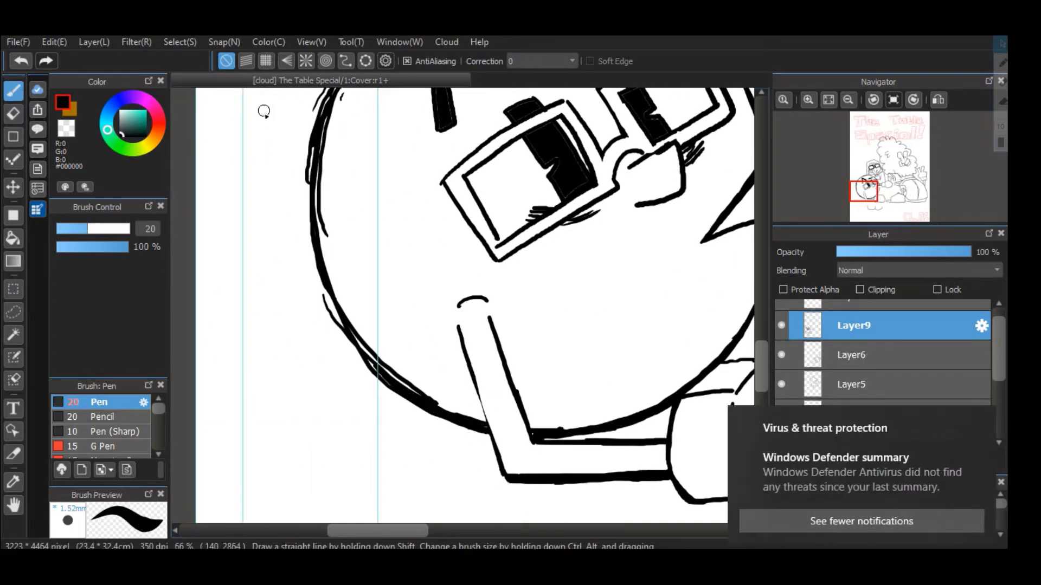
pyautogui.moveTo(319, 192)
pyautogui.mouseDown()
pyautogui.moveTo(316, 236)
pyautogui.moveTo(349, 333)
pyautogui.moveTo(330, 208)
pyautogui.moveTo(356, 314)
pyautogui.moveTo(404, 379)
pyautogui.moveTo(451, 407)
pyautogui.mouseUp()
pyautogui.press('e')
pyautogui.click(13, 90)
pyautogui.moveTo(340, 315); pyautogui.dragTo(398, 385)
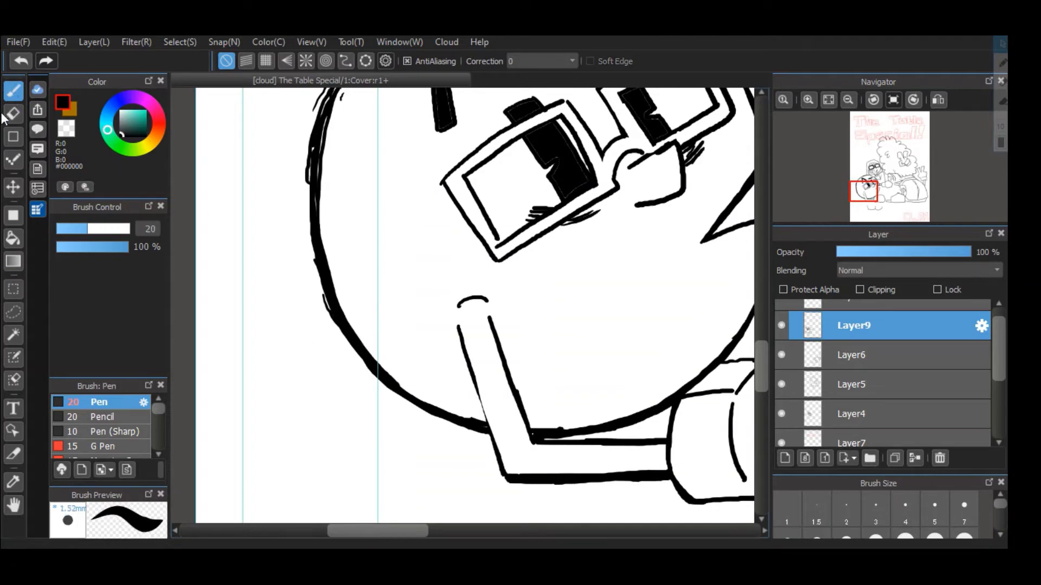
pyautogui.click(12, 114)
# Thicken the head's left and upper left outline and erase the sketchy strokes along its outer edge
pyautogui.scroll(3, 766, 363)
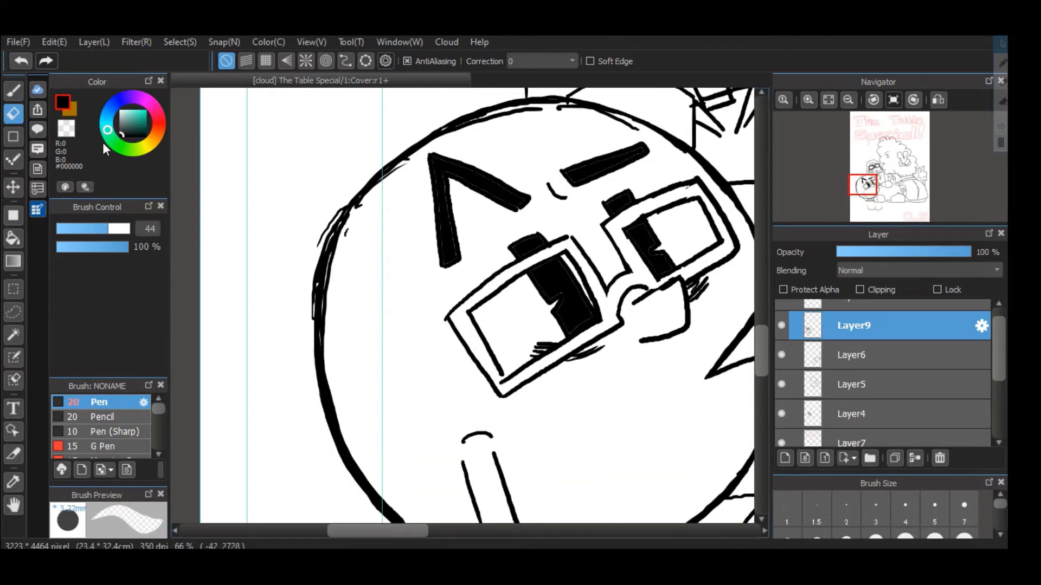
pyautogui.click(13, 91)
pyautogui.moveTo(360, 199)
pyautogui.mouseDown()
pyautogui.moveTo(303, 310)
pyautogui.moveTo(336, 215)
pyautogui.moveTo(317, 352)
pyautogui.mouseUp()
pyautogui.click(13, 114)
pyautogui.click(13, 91)
pyautogui.press('e')
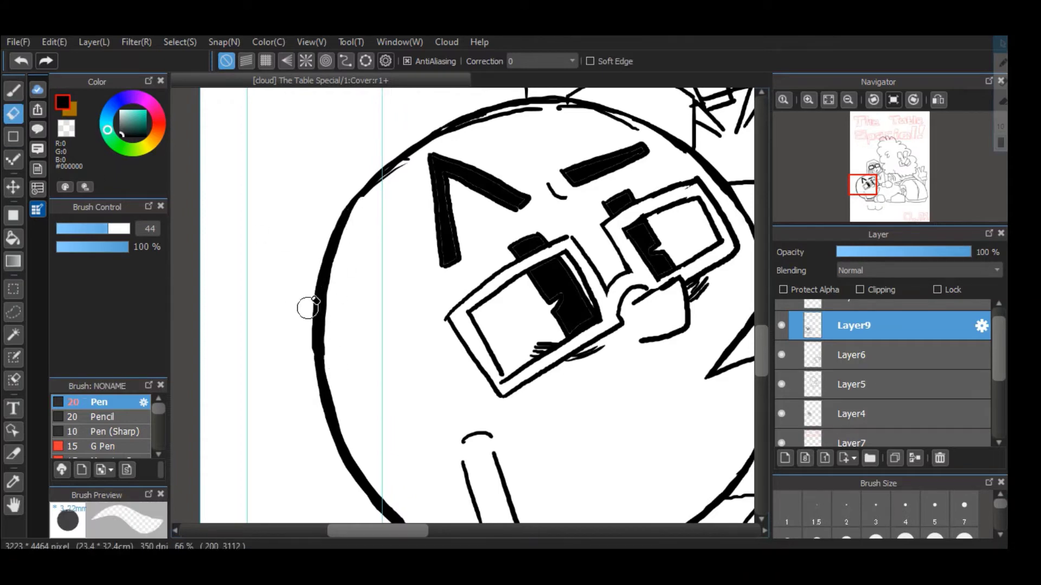
pyautogui.moveTo(316, 245); pyautogui.dragTo(312, 369)
pyautogui.click(13, 90)
pyautogui.moveTo(351, 215); pyautogui.dragTo(392, 153)
pyautogui.moveTo(380, 178)
pyautogui.mouseDown()
pyautogui.moveTo(437, 131)
pyautogui.moveTo(382, 151)
pyautogui.mouseUp()
pyautogui.click(13, 114)
# Merge the double strokes along the top of the head's outline into one thick line and erase the stray ends
pyautogui.moveTo(396, 533); pyautogui.dragTo(420, 533)
pyautogui.moveTo(762, 361); pyautogui.dragTo(762, 347)
pyautogui.press('b')
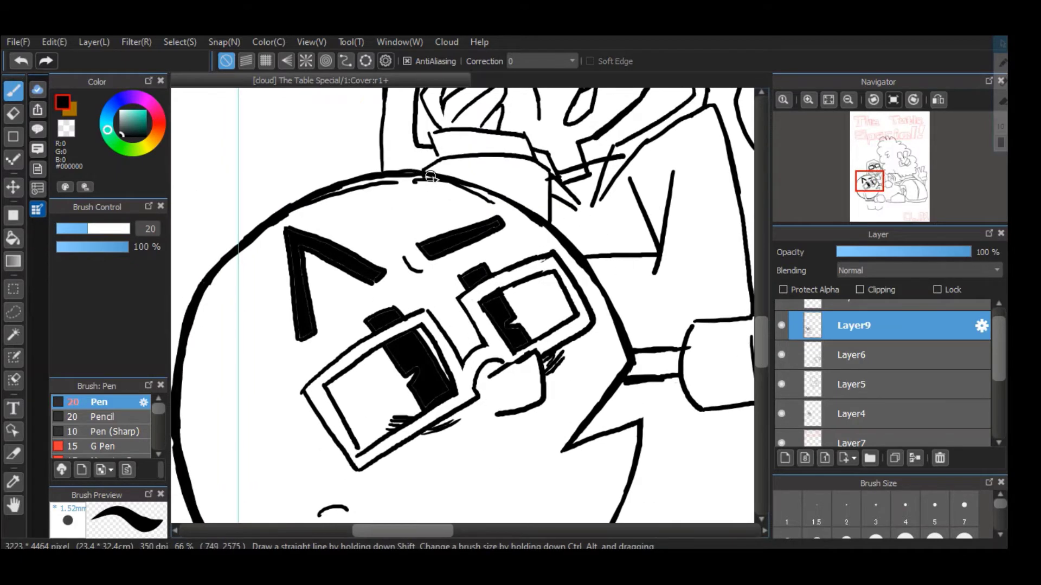
pyautogui.press('e')
pyautogui.moveTo(469, 202)
pyautogui.mouseDown()
pyautogui.moveTo(448, 183)
pyautogui.moveTo(566, 253)
pyautogui.moveTo(320, 167)
pyautogui.moveTo(417, 185)
pyautogui.moveTo(376, 184)
pyautogui.moveTo(287, 216)
pyautogui.moveTo(300, 200)
pyautogui.moveTo(248, 242)
pyautogui.moveTo(297, 205)
pyautogui.moveTo(428, 172)
pyautogui.moveTo(514, 206)
pyautogui.mouseUp()
pyautogui.press('b')
pyautogui.press('e')
pyautogui.click(94, 228)
pyautogui.press('b')
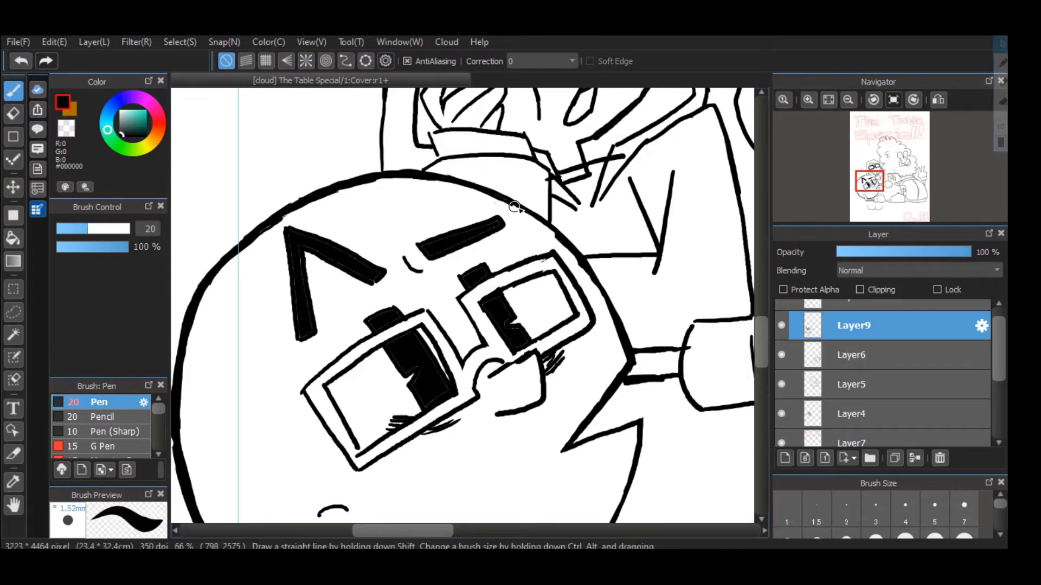
# Touch up the lower line of the short arm between the head and the upper glove
pyautogui.scroll(-5, 623, 206)
pyautogui.moveTo(672, 206); pyautogui.dragTo(680, 206)
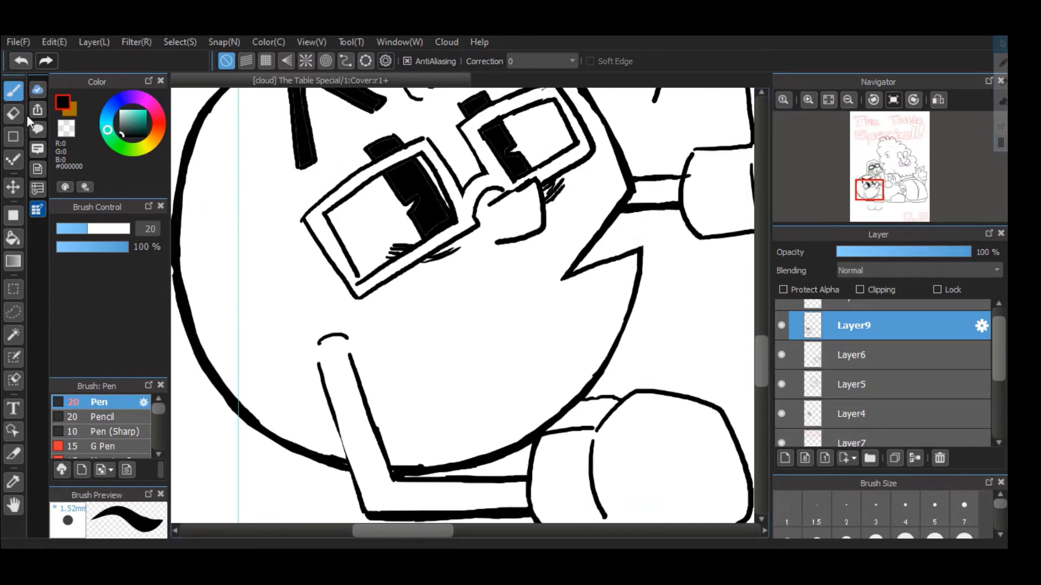
pyautogui.click(14, 114)
pyautogui.click(14, 90)
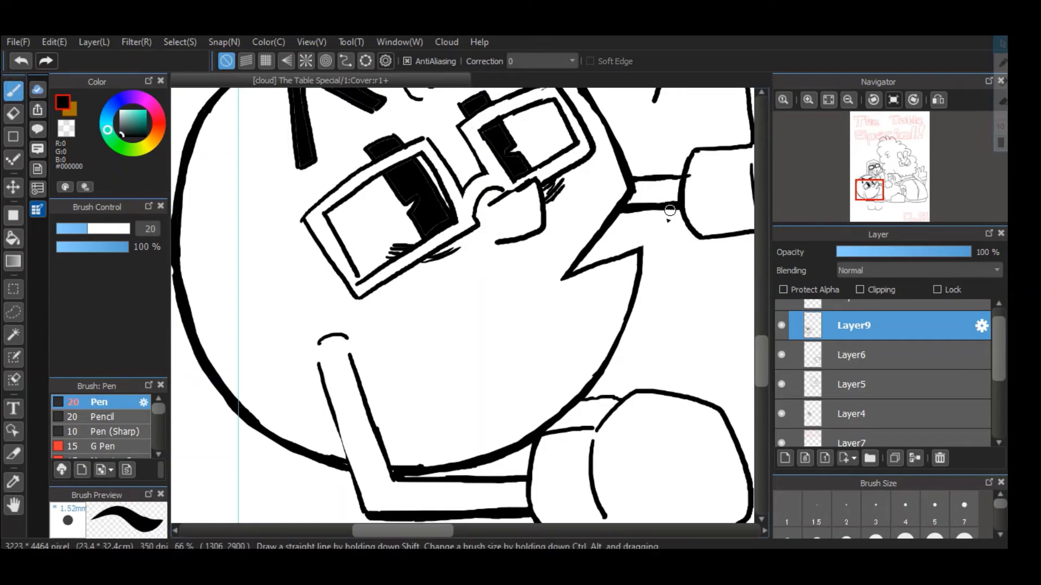
pyautogui.moveTo(432, 531); pyautogui.dragTo(498, 542)
pyautogui.moveTo(761, 361); pyautogui.dragTo(762, 343)
pyautogui.click(828, 100)
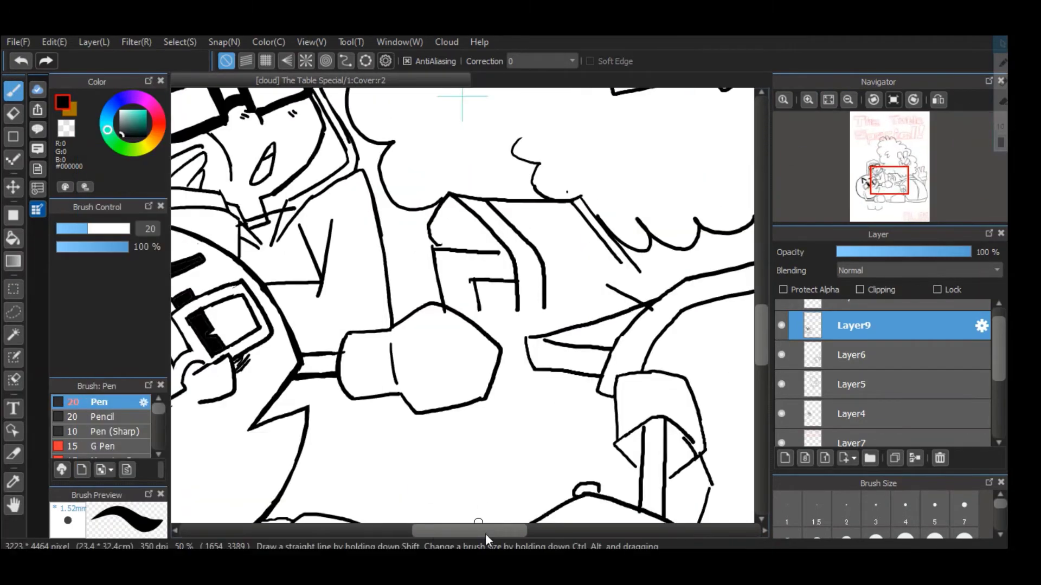
# Thicken the head's upper left outline further and trim its inner edge with the eraser
pyautogui.scroll(2, 241, 273)
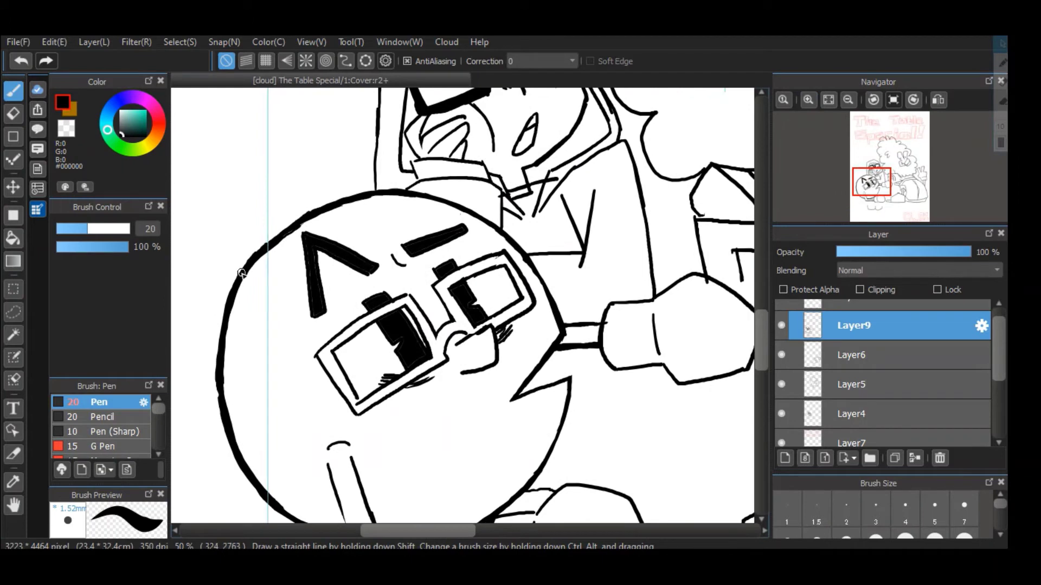
pyautogui.moveTo(250, 257)
pyautogui.mouseDown()
pyautogui.moveTo(345, 194)
pyautogui.moveTo(396, 190)
pyautogui.mouseUp()
pyautogui.press('e')
pyautogui.moveTo(318, 221)
pyautogui.mouseDown()
pyautogui.moveTo(268, 253)
pyautogui.moveTo(373, 199)
pyautogui.mouseUp()
pyautogui.press('b')
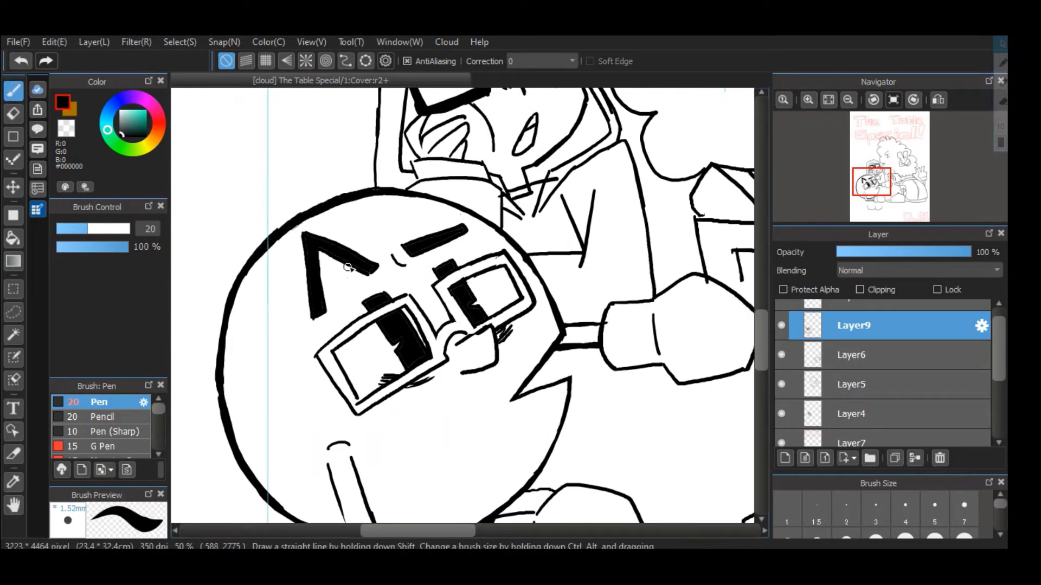
# Redraw the left lens frame's outer edge and upper left corner on the glasses, and erase the leftover strokes
pyautogui.press('e')
pyautogui.click(13, 91)
pyautogui.moveTo(334, 353); pyautogui.dragTo(364, 402)
pyautogui.click(14, 114)
pyautogui.click(14, 91)
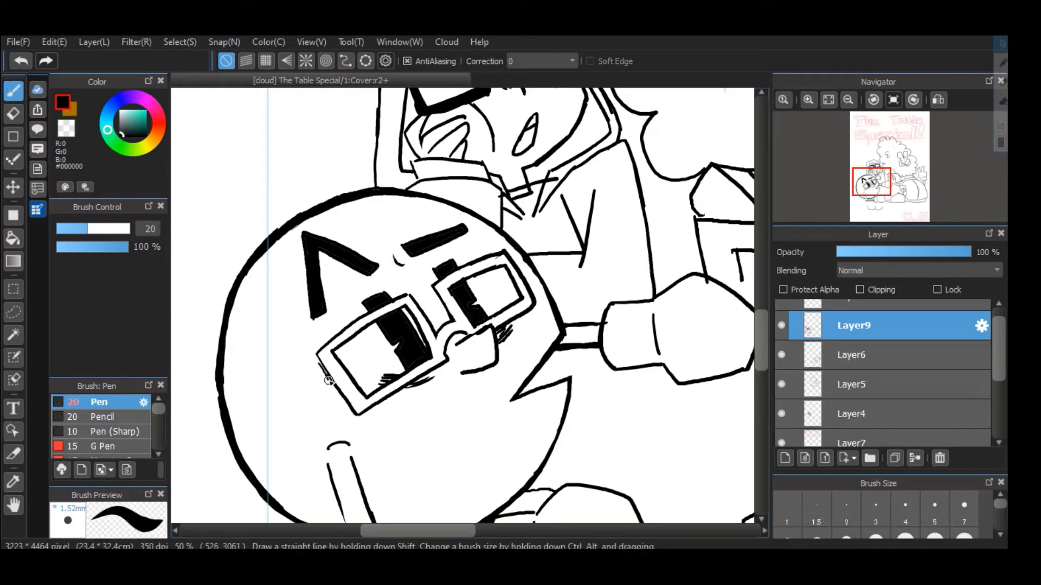
pyautogui.moveTo(313, 350); pyautogui.dragTo(336, 384)
pyautogui.moveTo(352, 324)
pyautogui.mouseDown()
pyautogui.moveTo(312, 352)
pyautogui.moveTo(403, 310)
pyautogui.moveTo(331, 339)
pyautogui.mouseUp()
pyautogui.click(14, 114)
pyautogui.click(14, 90)
pyautogui.click(14, 113)
pyautogui.moveTo(374, 325); pyautogui.dragTo(391, 313)
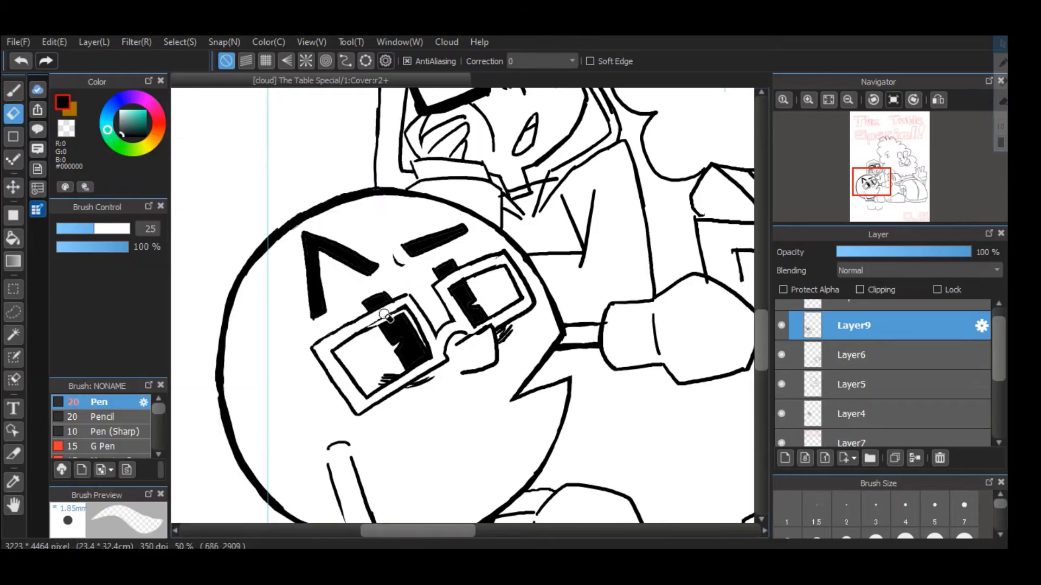
pyautogui.hotkey('ctrl', 'z')
pyautogui.press('b')
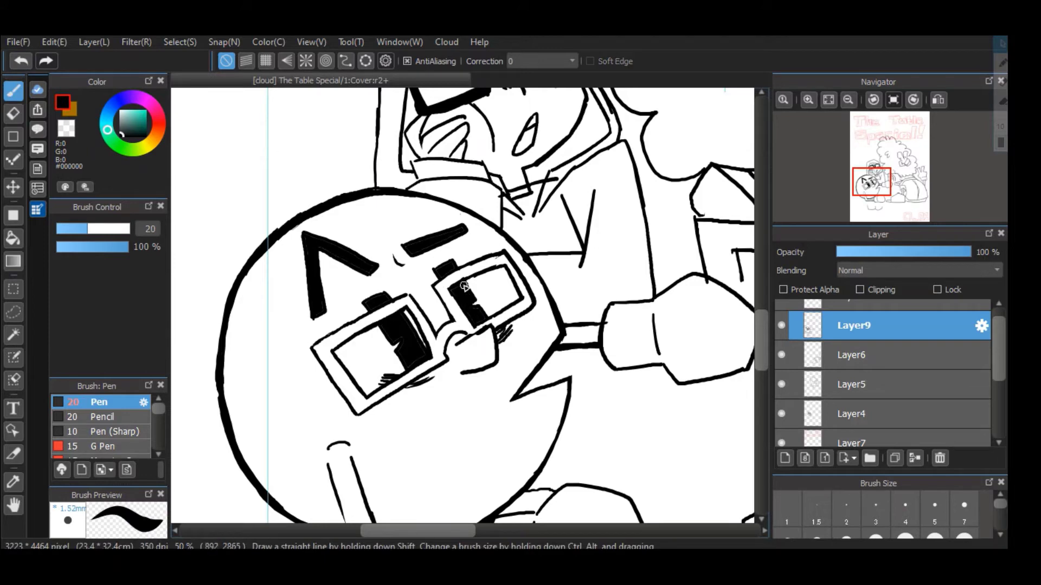
# Redraw the left line of the raised arm across the head's outline and taper its upper end
pyautogui.scroll(-3, 766, 329)
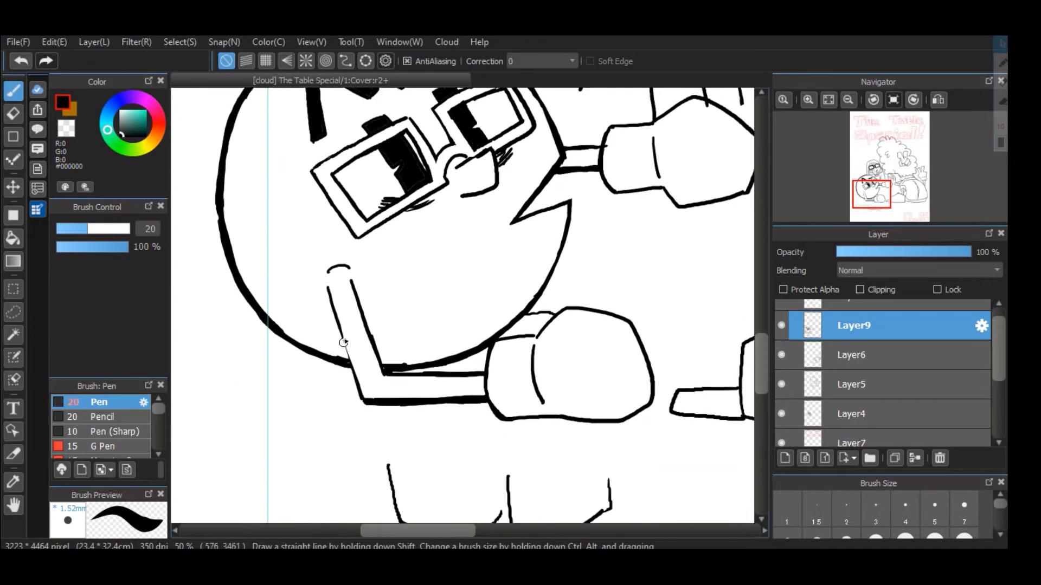
pyautogui.press('e')
pyautogui.press('b')
pyautogui.moveTo(326, 287); pyautogui.dragTo(344, 339)
pyautogui.press('e')
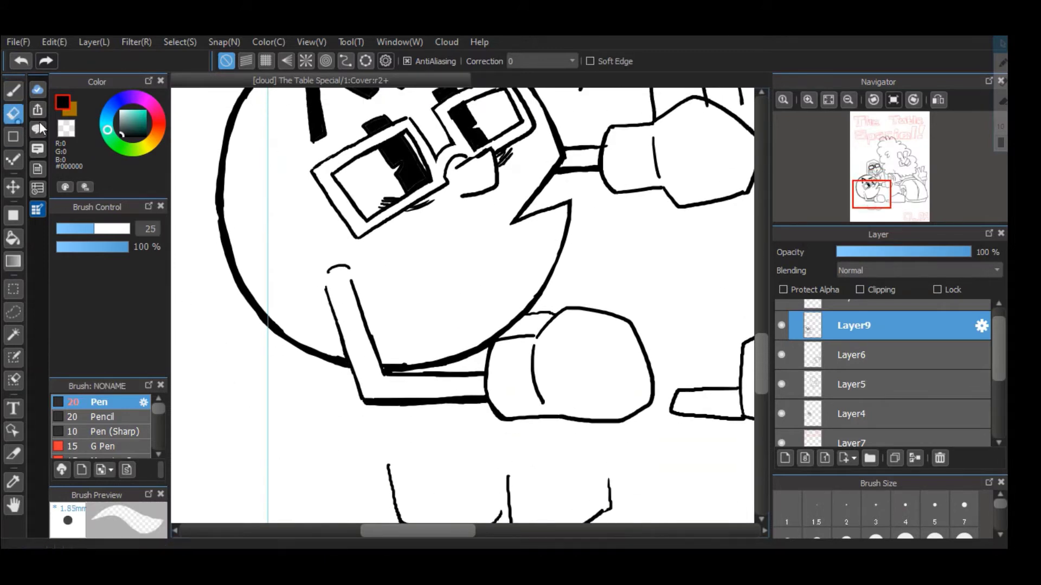
pyautogui.moveTo(326, 297); pyautogui.dragTo(327, 281)
pyautogui.click(14, 92)
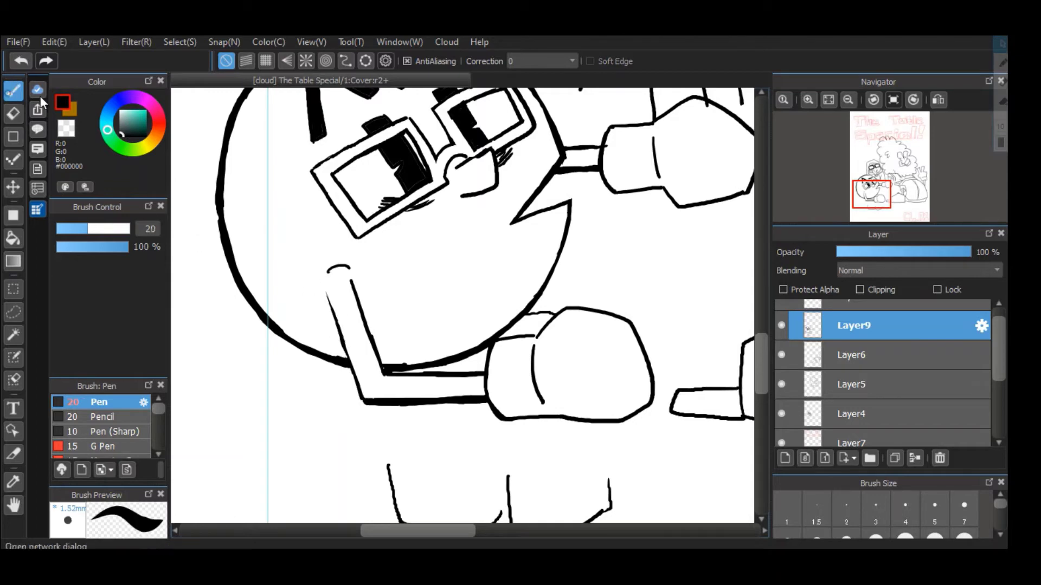
pyautogui.moveTo(350, 360)
pyautogui.mouseDown()
pyautogui.moveTo(331, 299)
pyautogui.moveTo(348, 343)
pyautogui.mouseUp()
# Extend the arc at the top of the raised arm into a rounded cap and clean its ends
pyautogui.click(15, 115)
pyautogui.click(13, 91)
pyautogui.moveTo(323, 280)
pyautogui.mouseDown()
pyautogui.moveTo(349, 268)
pyautogui.moveTo(335, 275)
pyautogui.mouseUp()
pyautogui.click(13, 114)
pyautogui.click(14, 92)
pyautogui.click(12, 106)
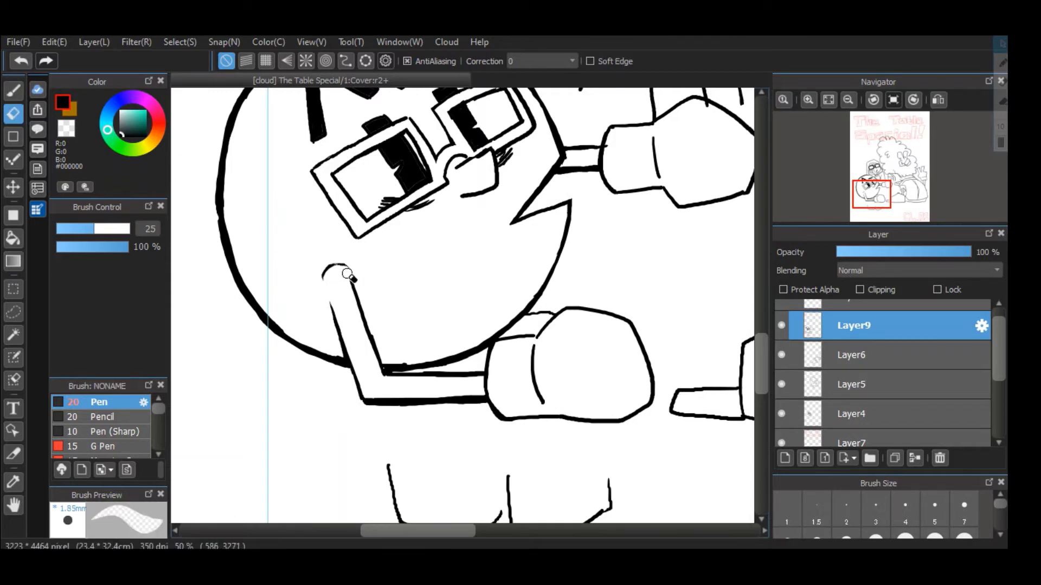
pyautogui.press('b')
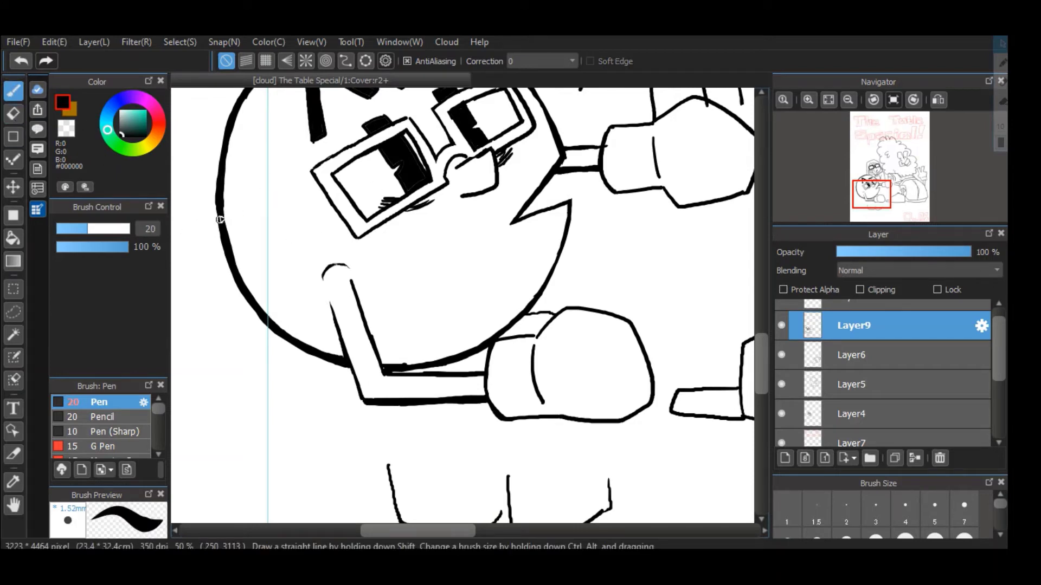
# Redraw the raised arm's right line down to the elbow and erase the blotches where it meets the head's outline
pyautogui.click(14, 114)
pyautogui.click(14, 93)
pyautogui.moveTo(371, 339); pyautogui.dragTo(384, 369)
pyautogui.click(14, 114)
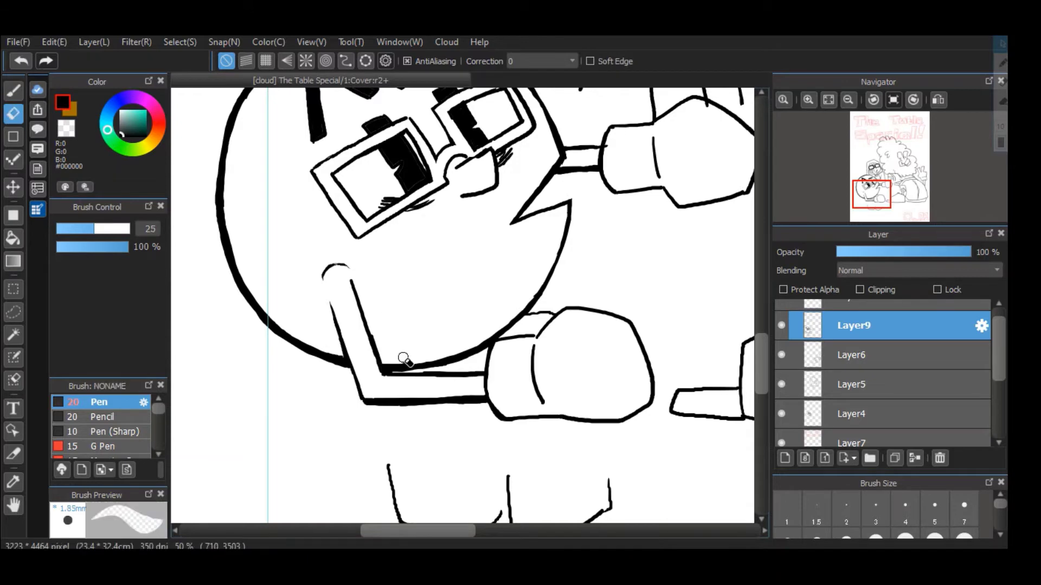
pyautogui.press('b')
pyautogui.press('e')
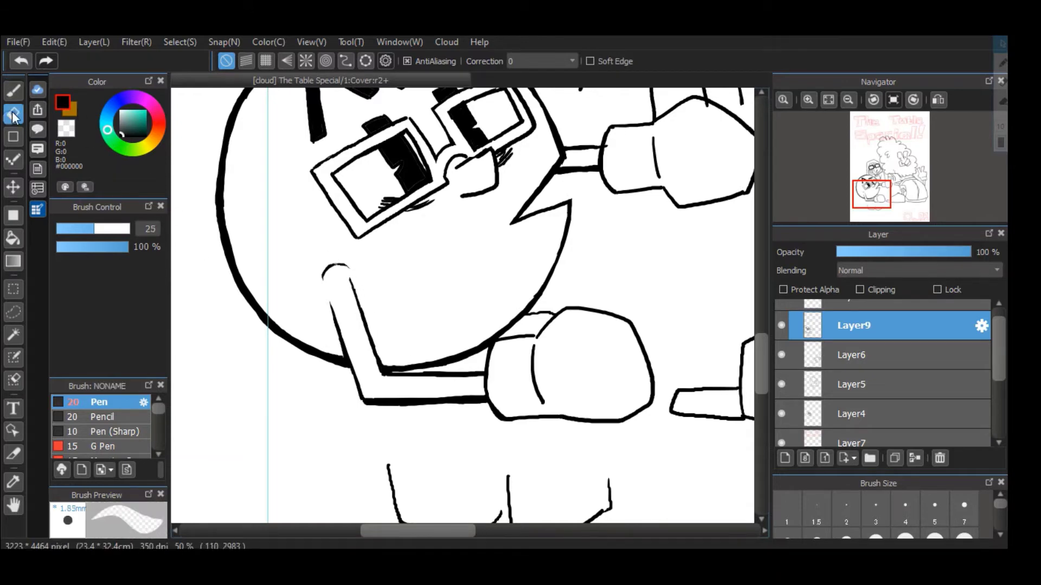
pyautogui.press('b')
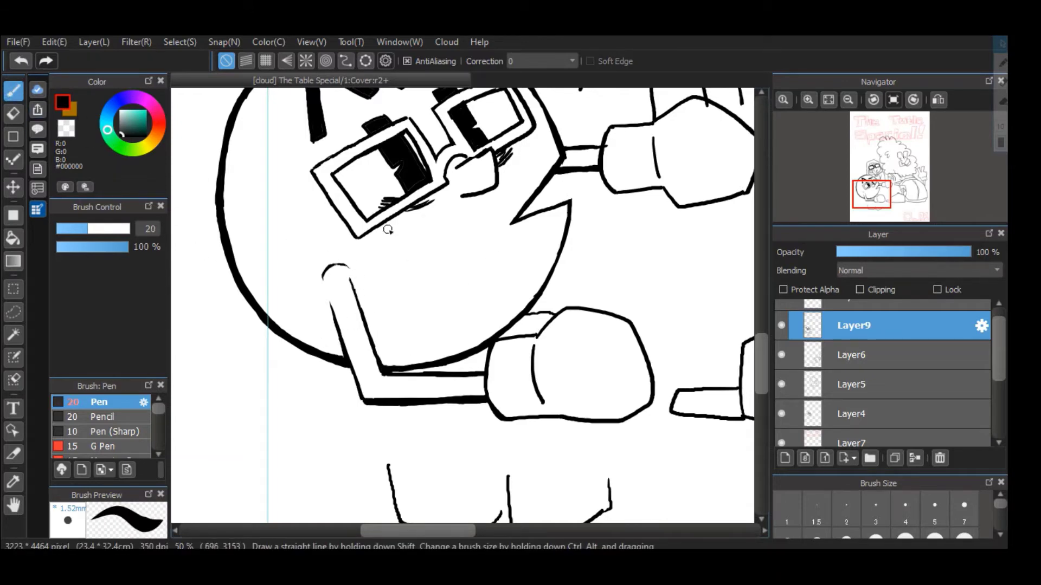
pyautogui.press('e')
# Show Layer8 with the table line art again, keeping Layer9 as the active layer
pyautogui.scroll(3, 756, 313)
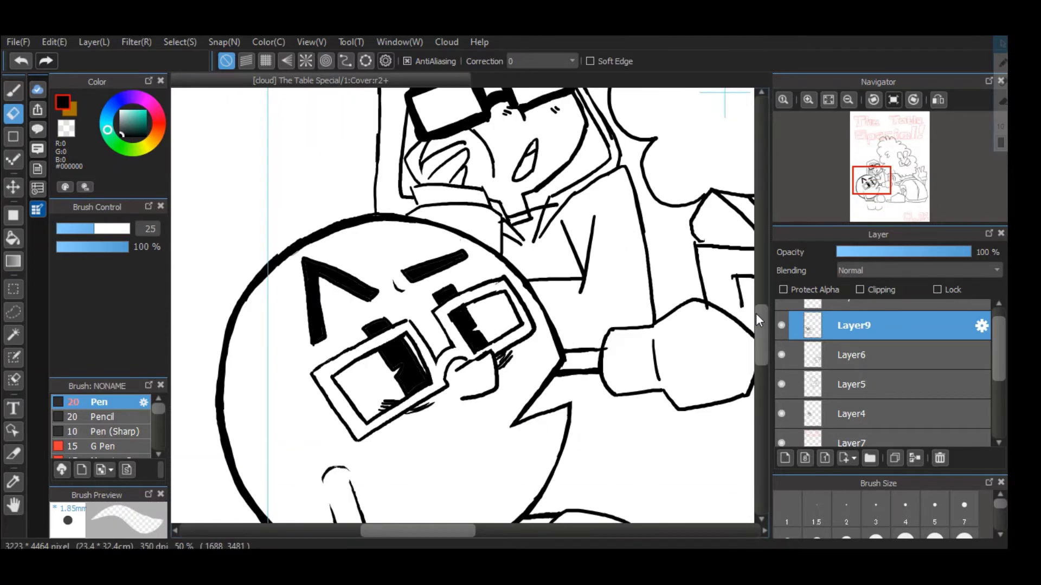
pyautogui.scroll(-5, 756, 313)
pyautogui.press('b')
pyautogui.scroll(-4, 808, 387)
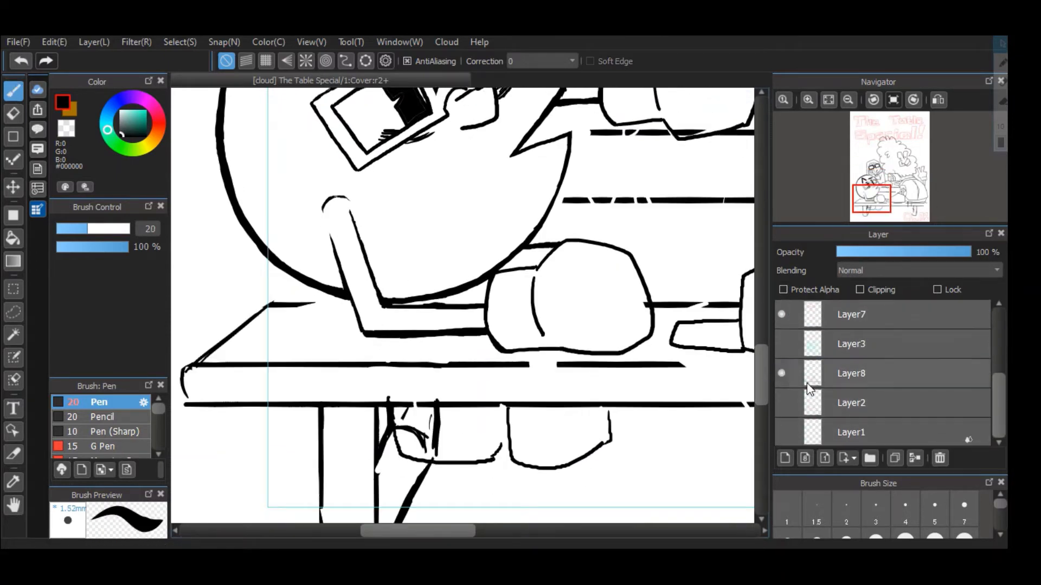
pyautogui.scroll(4, 808, 388)
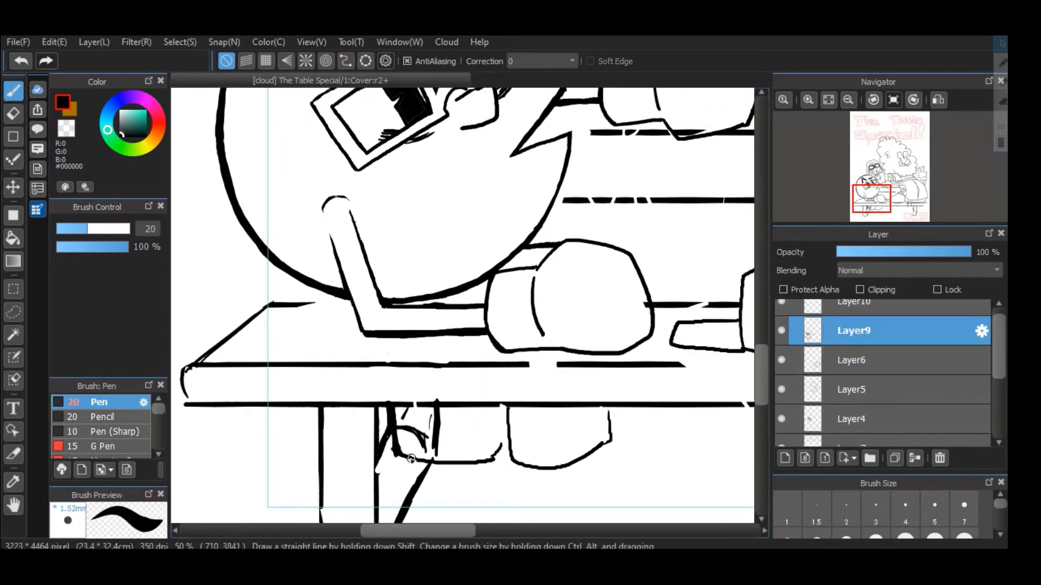
# Ink the bottoms of the two rounded shapes under the table and extend the right one's outer edge up to the tabletop
pyautogui.moveTo(466, 465)
pyautogui.mouseDown()
pyautogui.moveTo(499, 452)
pyautogui.moveTo(508, 423)
pyautogui.mouseUp()
pyautogui.moveTo(505, 402)
pyautogui.mouseDown()
pyautogui.moveTo(514, 464)
pyautogui.moveTo(624, 423)
pyautogui.moveTo(634, 409)
pyautogui.mouseUp()
pyautogui.moveTo(634, 409)
pyautogui.mouseDown()
pyautogui.moveTo(558, 464)
pyautogui.moveTo(518, 467)
pyautogui.moveTo(508, 447)
pyautogui.moveTo(629, 421)
pyautogui.mouseUp()
pyautogui.press('e')
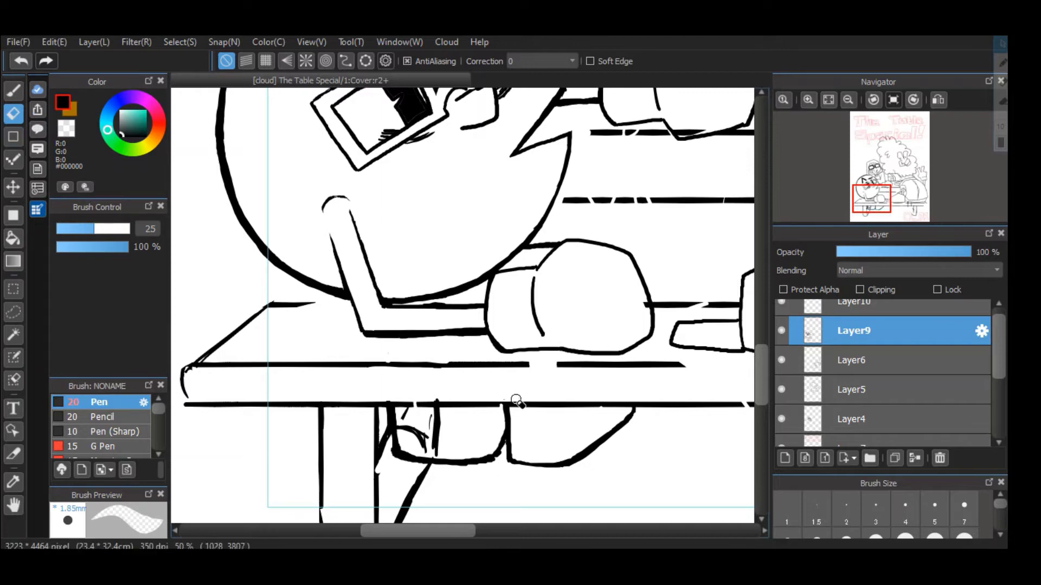
# Redraw the inner edges between the two shapes under the table and the left one's outer edge, trimming rough spots
pyautogui.moveTo(503, 402); pyautogui.dragTo(501, 423)
pyautogui.click(14, 91)
pyautogui.moveTo(509, 401)
pyautogui.mouseDown()
pyautogui.moveTo(510, 423)
pyautogui.moveTo(470, 460)
pyautogui.moveTo(503, 443)
pyautogui.mouseUp()
pyautogui.click(13, 114)
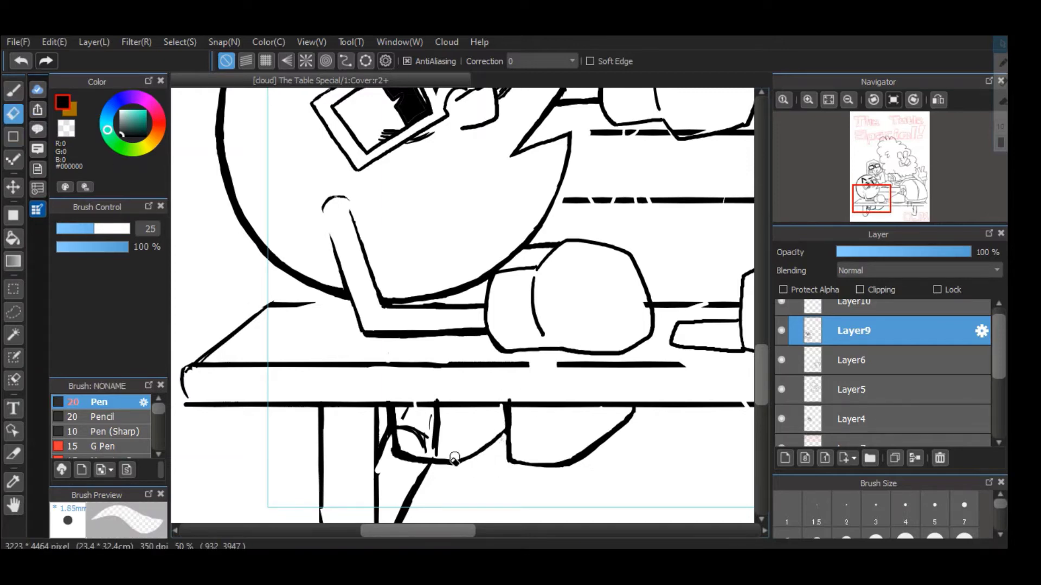
pyautogui.click(13, 91)
pyautogui.moveTo(387, 398); pyautogui.dragTo(402, 460)
pyautogui.click(14, 114)
pyautogui.click(14, 91)
pyautogui.moveTo(503, 400); pyautogui.dragTo(508, 437)
pyautogui.click(13, 114)
pyautogui.press('b')
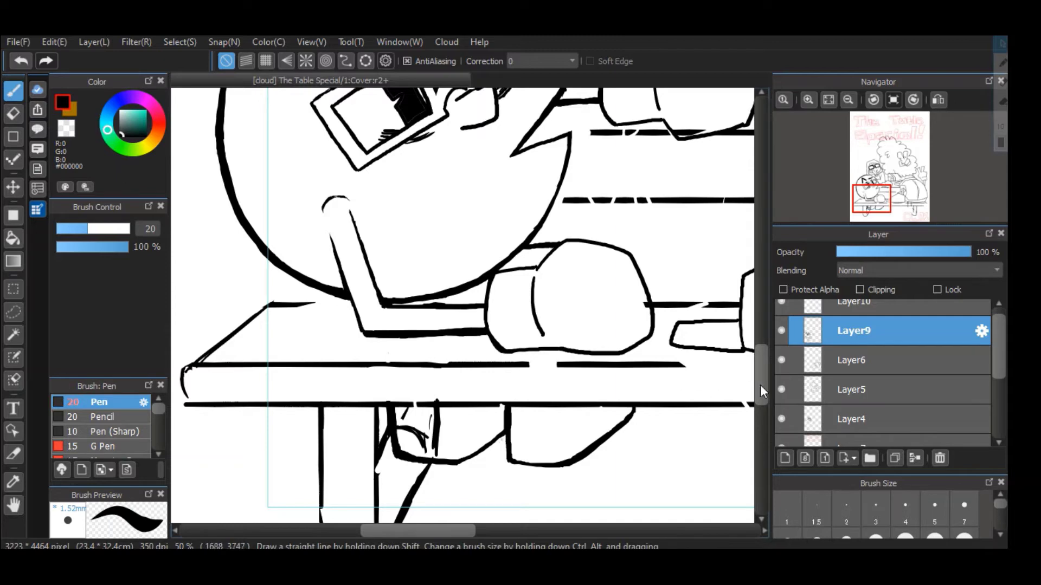
# Clean up the line where the round head's nose meets the glasses, and touch up the nearby face lines
pyautogui.scroll(3, 760, 390)
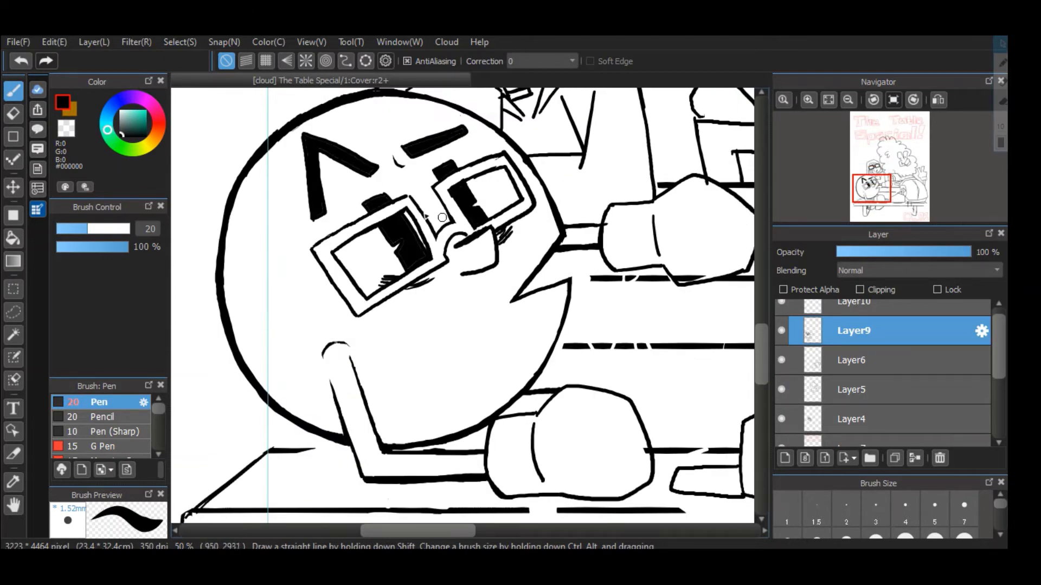
pyautogui.press('e')
pyautogui.moveTo(485, 239); pyautogui.dragTo(454, 251)
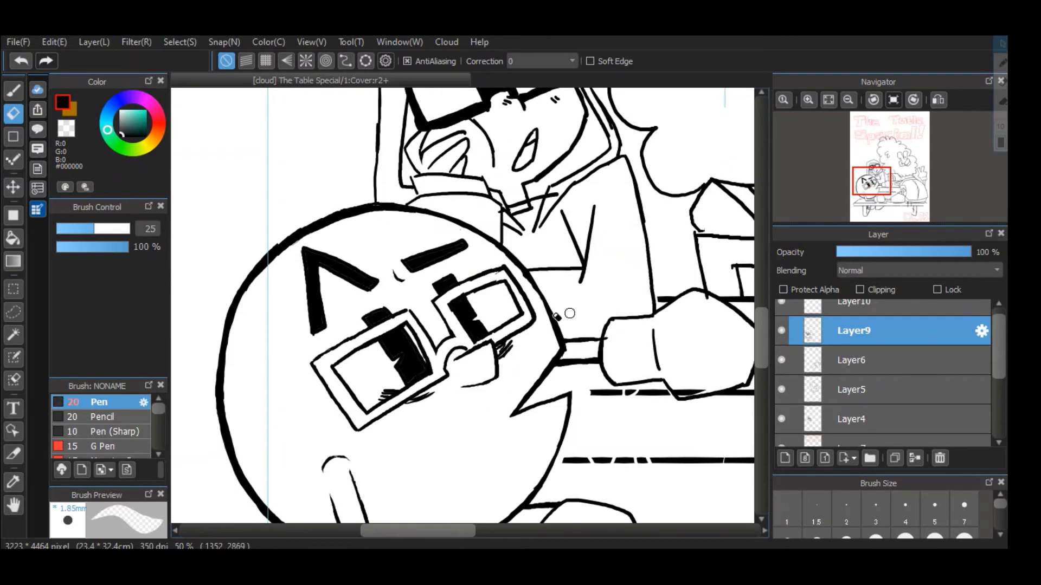
pyautogui.press('b')
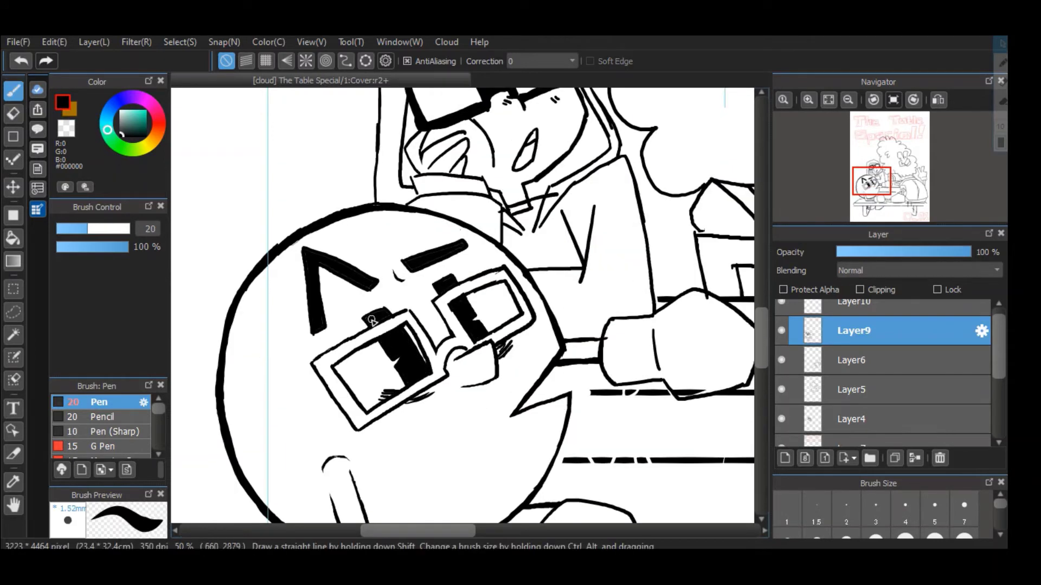
pyautogui.press('e')
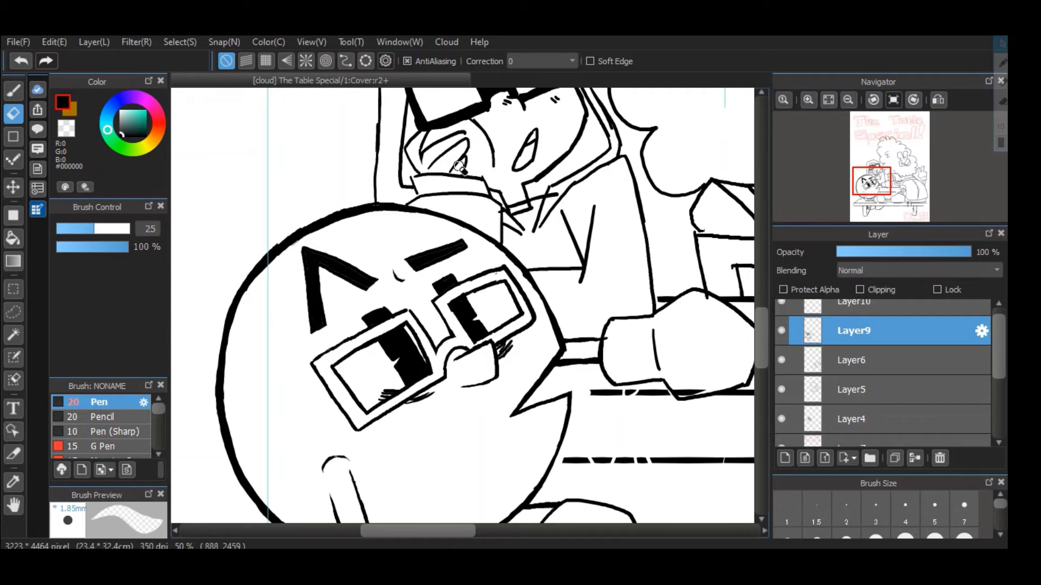
pyautogui.press('b')
# Make Layer4 active and thicken the left edge of the hood down to the round head
pyautogui.scroll(-2, 990, 384)
pyautogui.click(990, 379)
pyautogui.scroll(3, 724, 299)
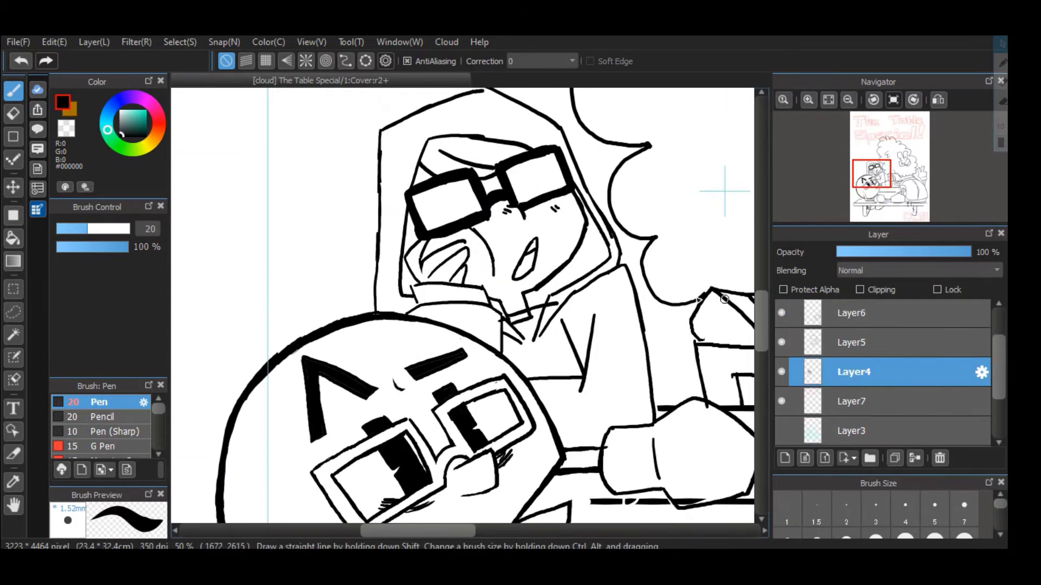
pyautogui.press('Return')
pyautogui.press('Return')
pyautogui.moveTo(378, 176); pyautogui.dragTo(375, 281)
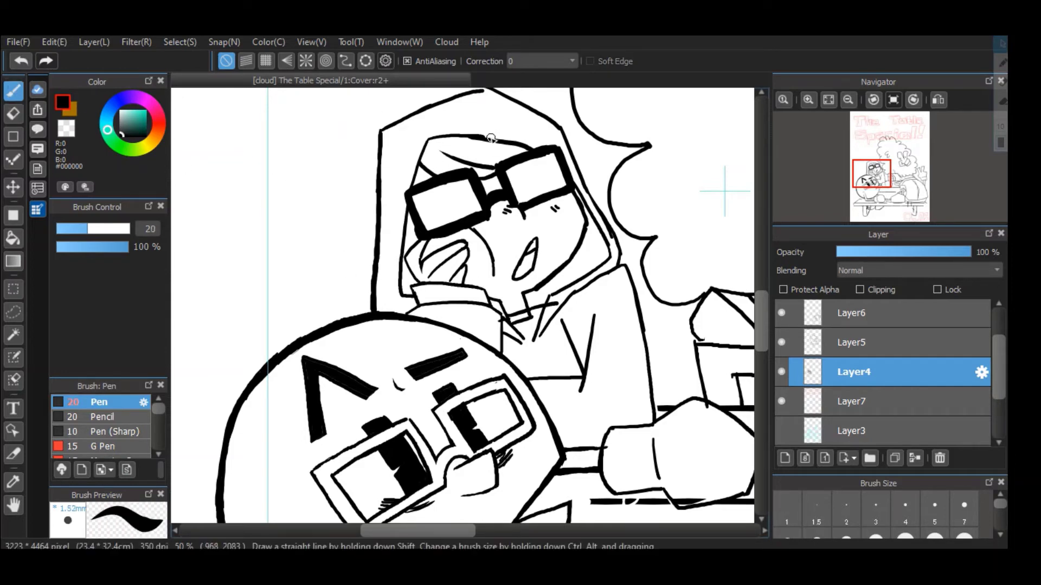
# Thin the top hair line under the hood and add short slanted reflection strokes to both lenses of the glasses
pyautogui.press('e')
pyautogui.moveTo(453, 142)
pyautogui.mouseDown()
pyautogui.moveTo(530, 151)
pyautogui.moveTo(534, 186)
pyautogui.mouseUp()
pyautogui.press('b')
pyautogui.moveTo(543, 171); pyautogui.dragTo(539, 183)
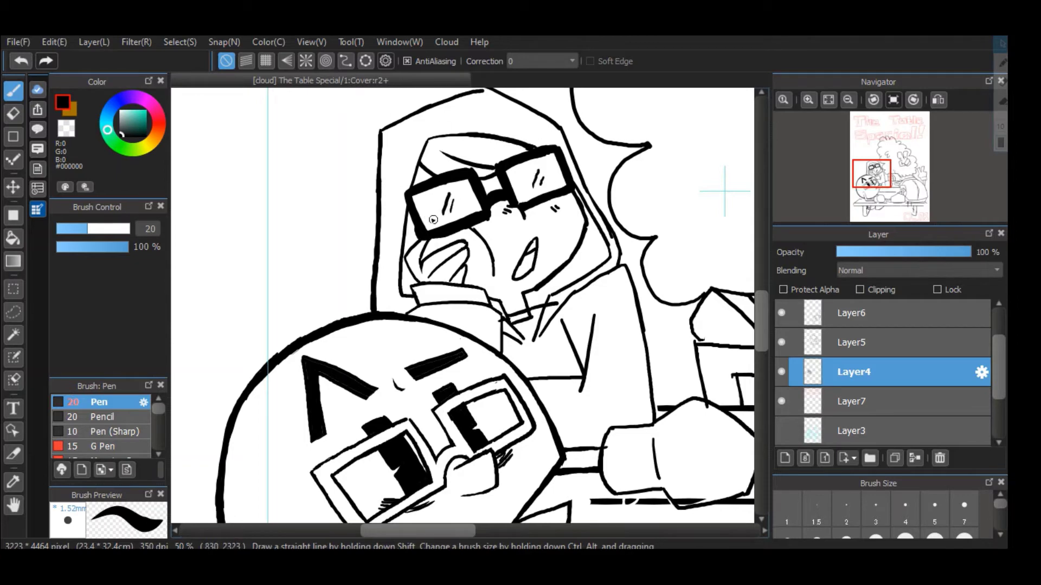
# Trim the lower rim of the hooded character's left lens and ink the hair strand beside it
pyautogui.press('e')
pyautogui.moveTo(432, 243); pyautogui.dragTo(494, 219)
pyautogui.moveTo(411, 224); pyautogui.dragTo(420, 240)
pyautogui.press('b')
pyautogui.press('e')
pyautogui.press('b')
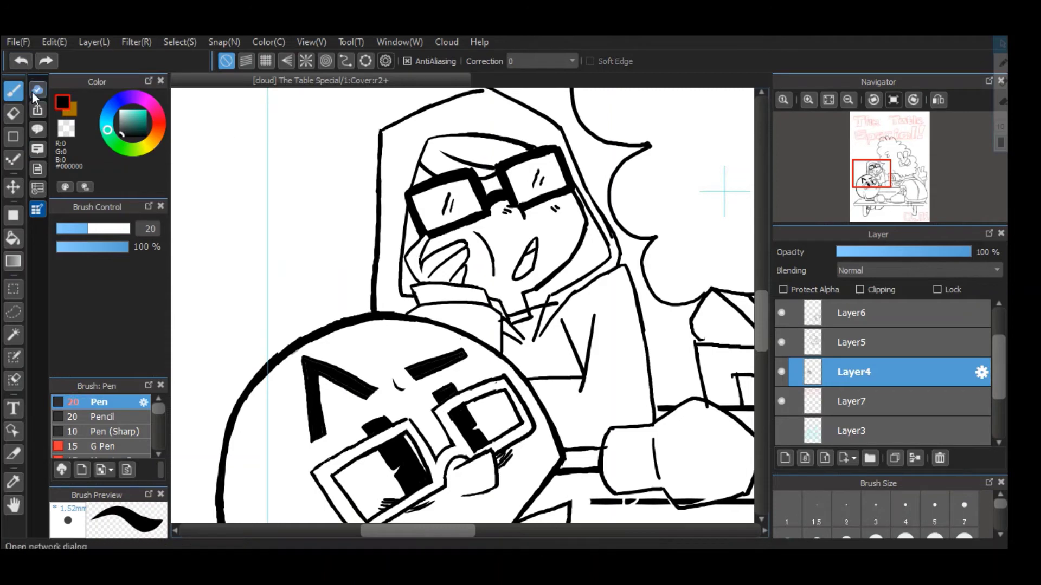
pyautogui.press('e')
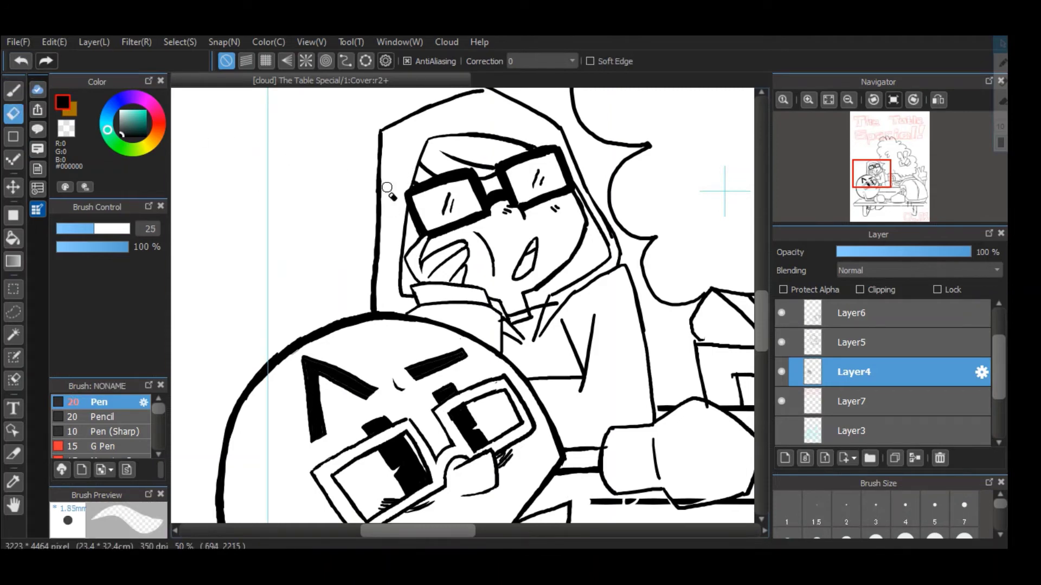
pyautogui.press('b')
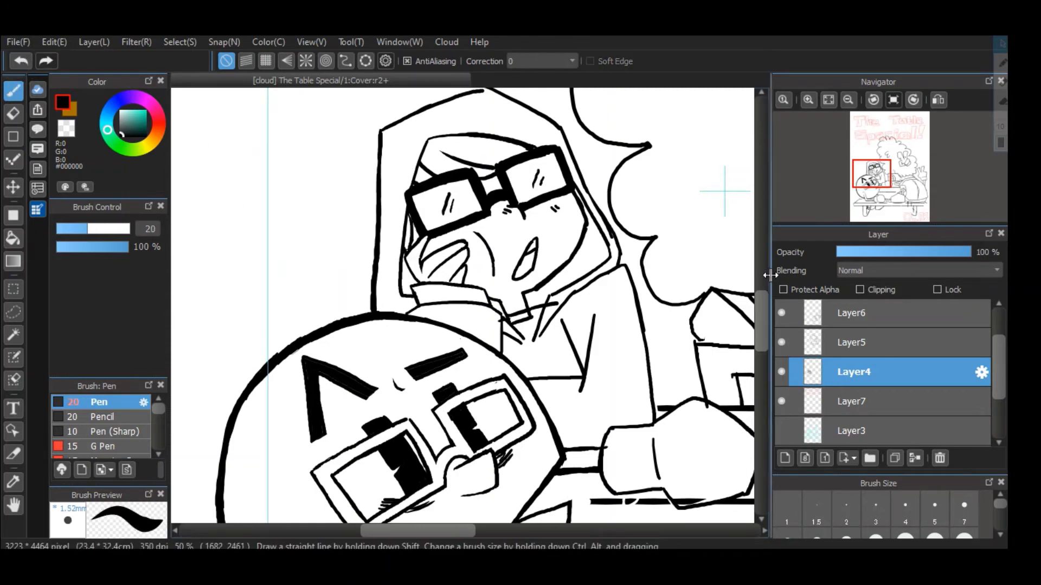
# Redraw the hood's upper-left edge from the corner to the peak and erase the rough spots along it
pyautogui.moveTo(761, 303); pyautogui.dragTo(762, 294)
pyautogui.press('e')
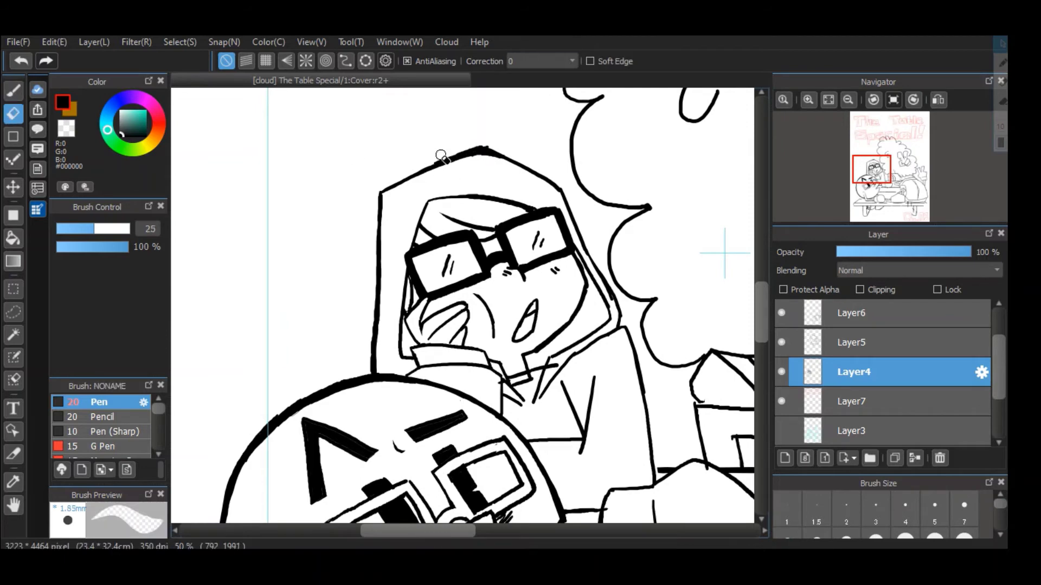
pyautogui.moveTo(460, 164)
pyautogui.mouseDown()
pyautogui.moveTo(380, 193)
pyautogui.moveTo(460, 150)
pyautogui.mouseUp()
pyautogui.press('b')
pyautogui.press('e')
pyautogui.click(14, 90)
pyautogui.moveTo(378, 186); pyautogui.dragTo(483, 144)
pyautogui.click(14, 114)
pyautogui.click(14, 90)
pyautogui.moveTo(418, 174); pyautogui.dragTo(483, 152)
pyautogui.press('e')
pyautogui.click(13, 91)
pyautogui.press('e')
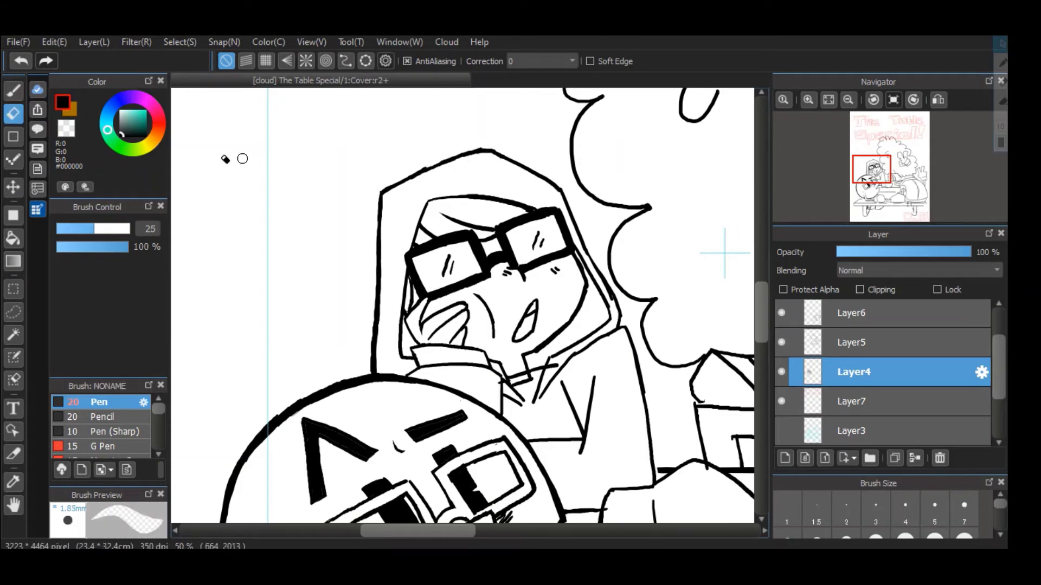
pyautogui.press('b')
pyautogui.press('e')
pyautogui.press('b')
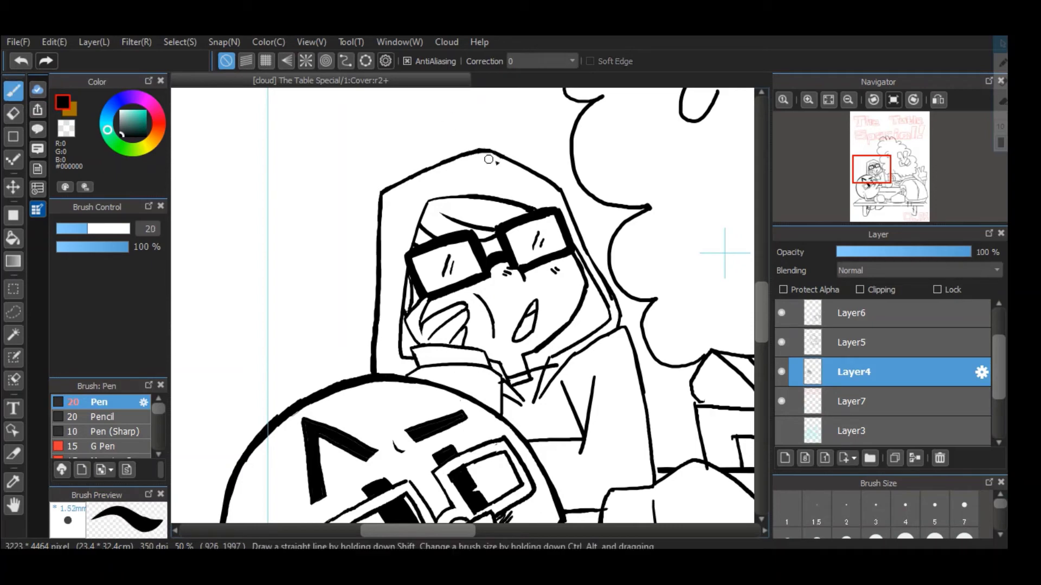
# Thin the hood's doubled right edge, redraw its lower edge toward the neck and trim the lines near the collar
pyautogui.press('e')
pyautogui.moveTo(592, 265); pyautogui.dragTo(615, 306)
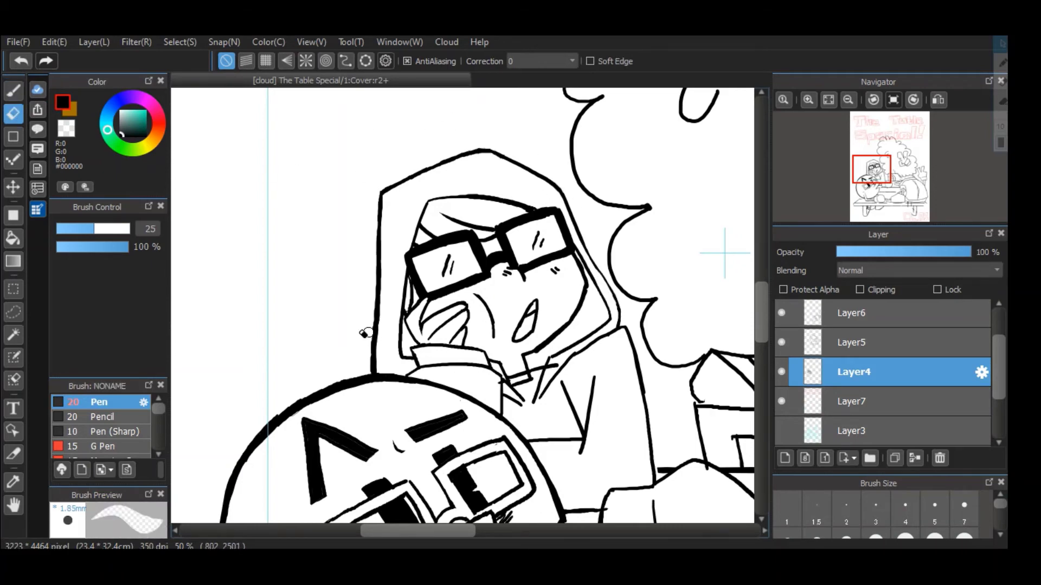
pyautogui.press('b')
pyautogui.moveTo(575, 255)
pyautogui.mouseDown()
pyautogui.moveTo(578, 308)
pyautogui.moveTo(518, 356)
pyautogui.moveTo(550, 369)
pyautogui.mouseUp()
pyautogui.press('e')
pyautogui.press('b')
pyautogui.press('e')
pyautogui.press('b')
pyautogui.press('e')
pyautogui.press('b')
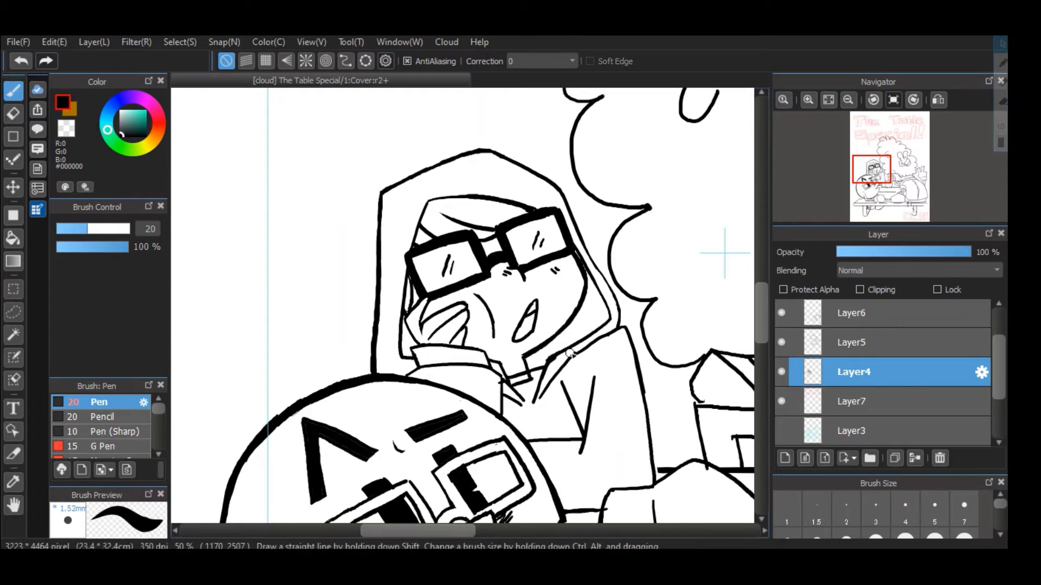
pyautogui.press('e')
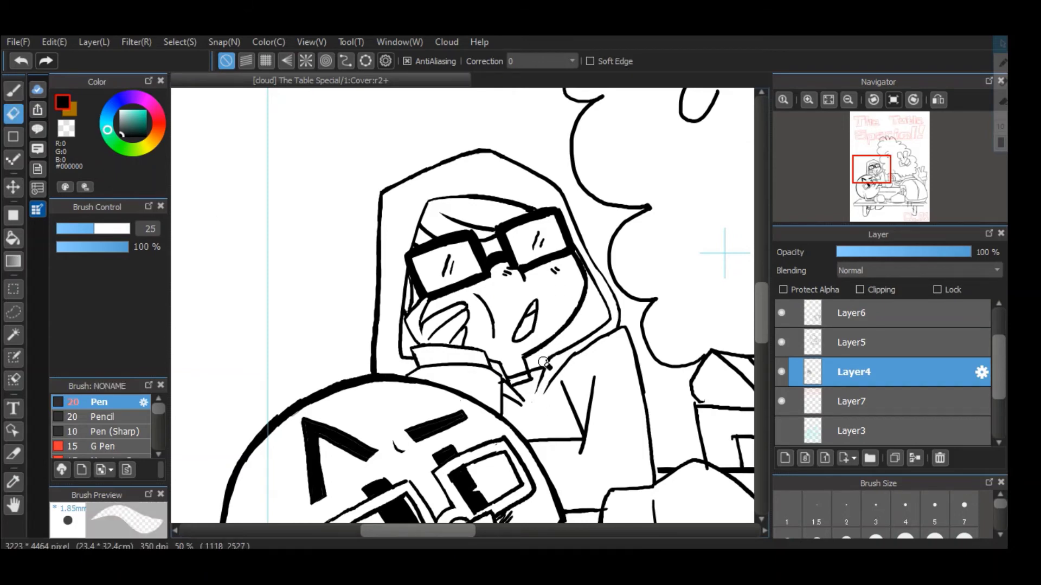
# Erase the hooded character's right shoulder line and redraw it as a smooth curve from the hood to the table
pyautogui.moveTo(622, 329); pyautogui.dragTo(644, 419)
pyautogui.press('b')
pyautogui.moveTo(596, 340); pyautogui.dragTo(652, 457)
pyautogui.hotkey('ctrl', 'z')
pyautogui.press('e')
pyautogui.moveTo(621, 384); pyautogui.dragTo(638, 437)
pyautogui.moveTo(649, 417); pyautogui.dragTo(655, 458)
pyautogui.press('b')
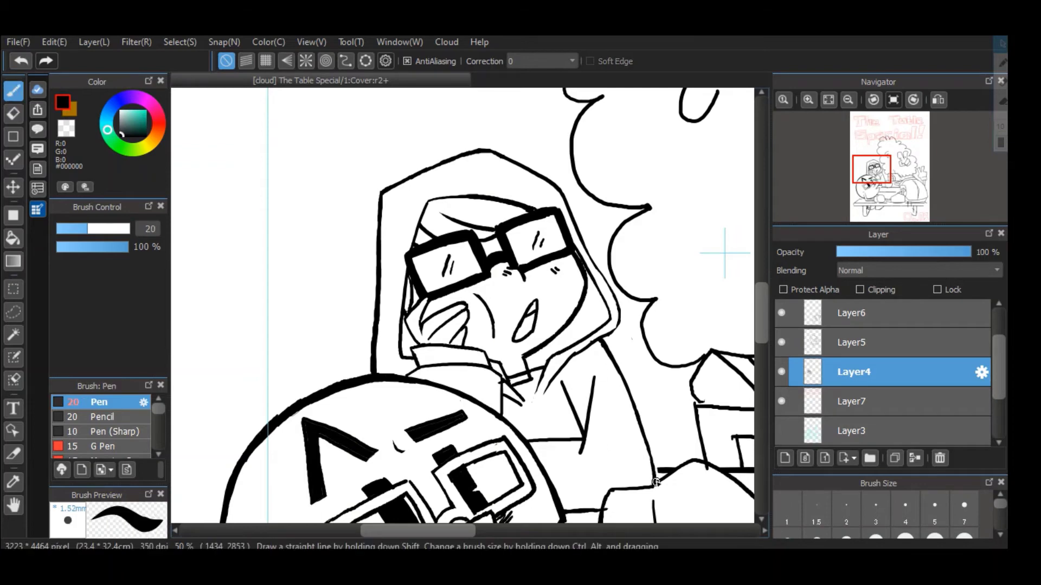
pyautogui.press('e')
# Draw the collar lines and zipper pull on the hoodie, and fill the small shadow under the chin with black
pyautogui.press('b')
pyautogui.moveTo(511, 391)
pyautogui.mouseDown()
pyautogui.moveTo(526, 406)
pyautogui.moveTo(530, 379)
pyautogui.moveTo(533, 438)
pyautogui.mouseUp()
pyautogui.click(14, 239)
pyautogui.press('b')
pyautogui.press('e')
pyautogui.moveTo(536, 407)
pyautogui.mouseDown()
pyautogui.moveTo(540, 442)
pyautogui.moveTo(522, 422)
pyautogui.moveTo(534, 391)
pyautogui.mouseUp()
pyautogui.press('b')
pyautogui.press('e')
pyautogui.press('b')
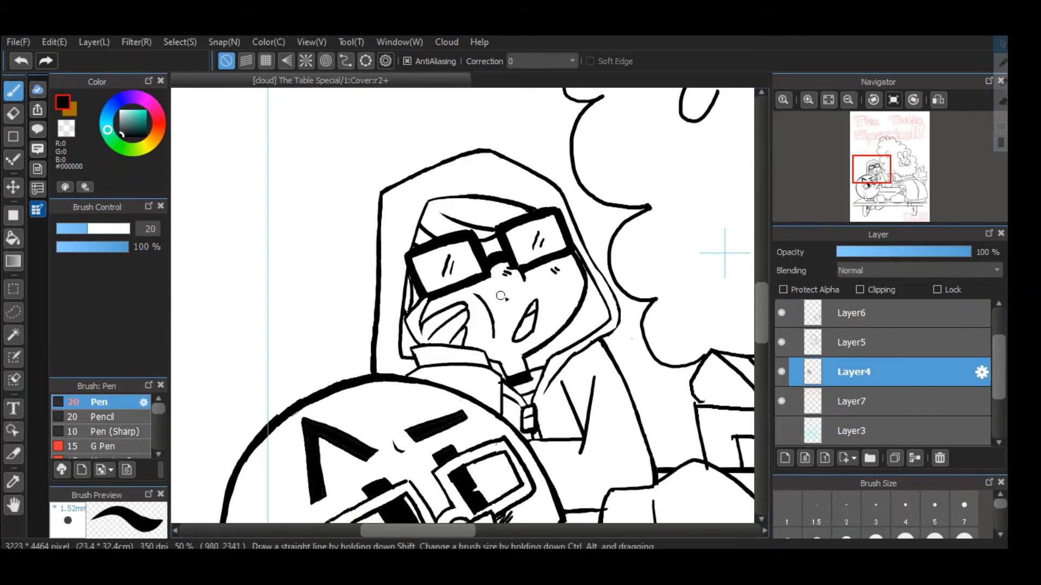
# Add short hatching beneath both lenses of the hooded character and touch up the jacket's fold lines
pyautogui.moveTo(537, 270); pyautogui.dragTo(562, 263)
pyautogui.moveTo(445, 297); pyautogui.dragTo(469, 292)
pyautogui.press('e')
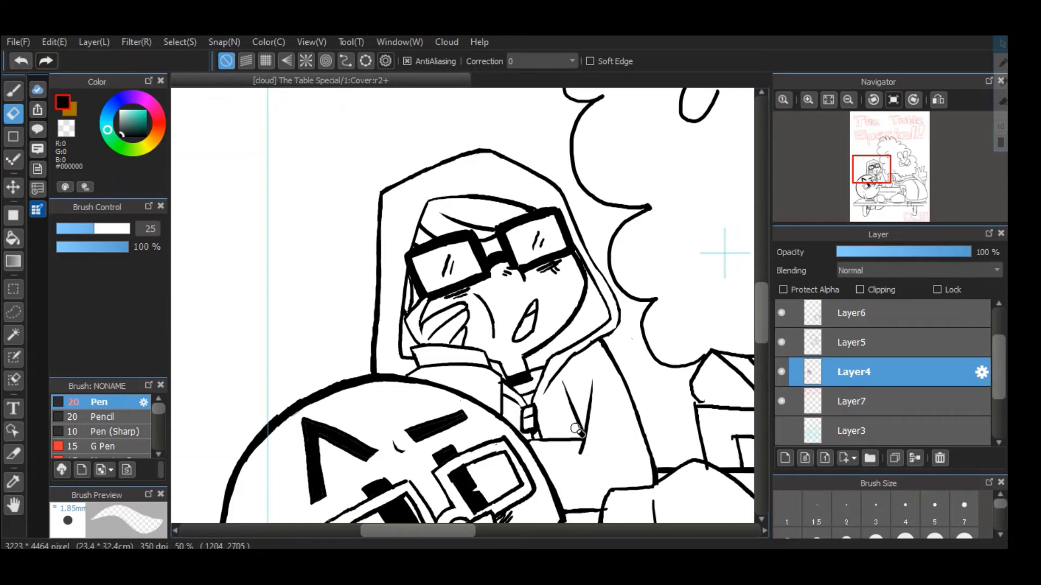
pyautogui.press('b')
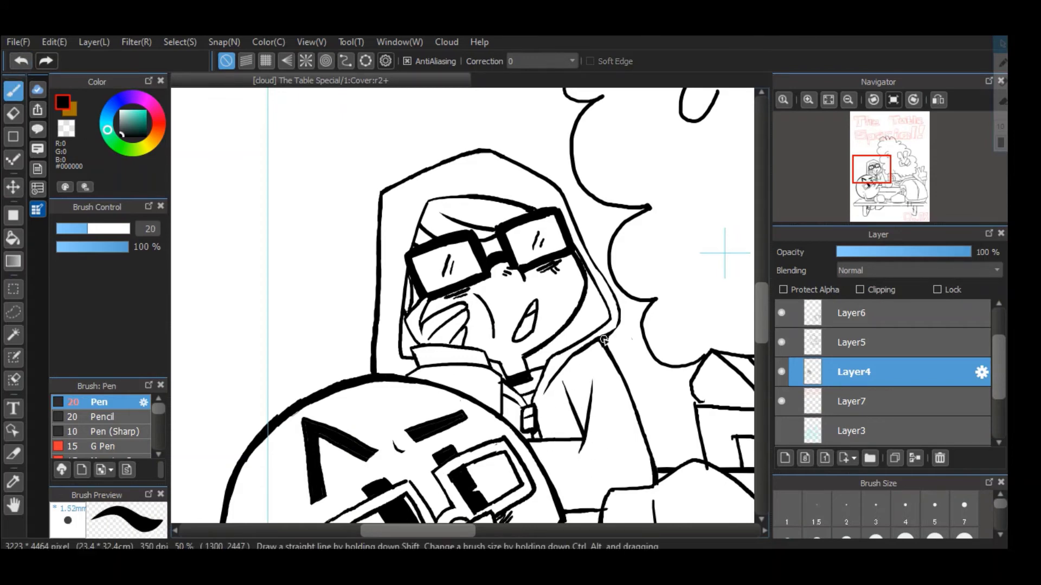
pyautogui.scroll(-3, 752, 405)
pyautogui.press('e')
pyautogui.scroll(3, 759, 323)
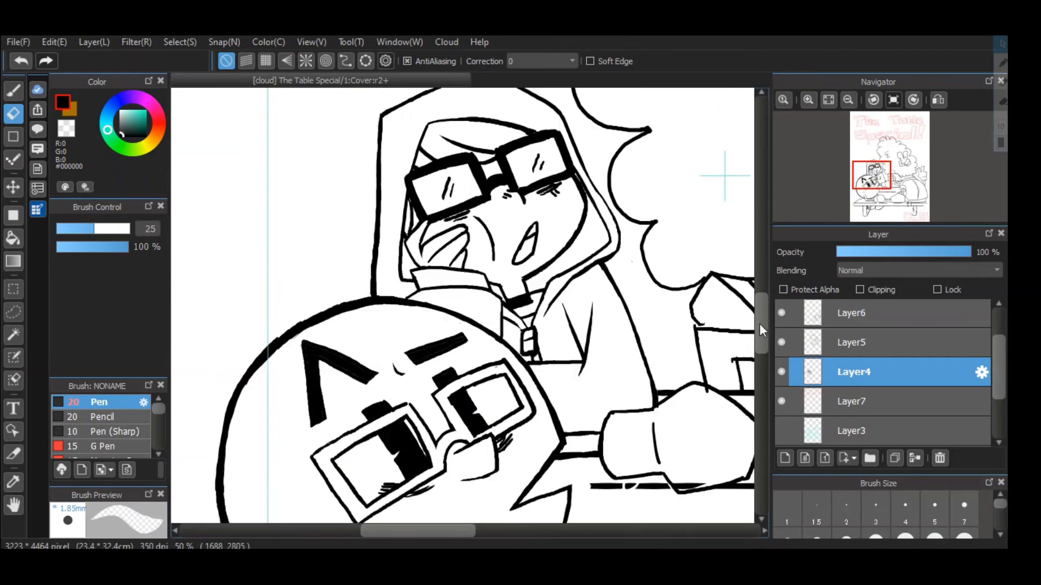
# Make Layer5 active and taper the stroke ends of the curled mark inside the big hair and the nearby hair outline
pyautogui.click(828, 100)
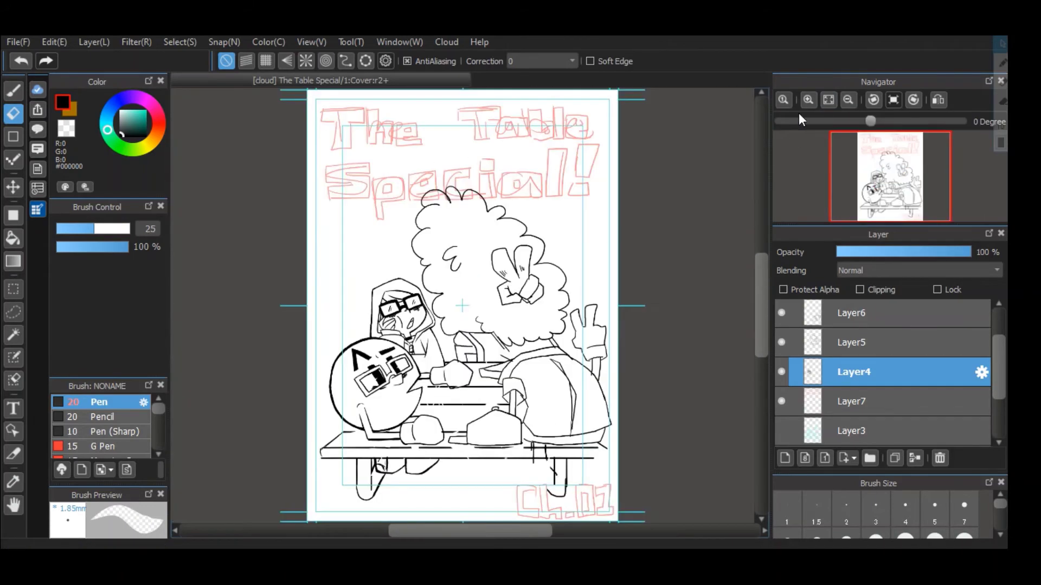
pyautogui.click(865, 347)
pyautogui.hotkey('ctrl', 'Up')
pyautogui.hotkey('ctrl', 'Up')
pyautogui.hotkey('ctrl', 'Up')
pyautogui.hotkey('ctrl', 'Up')
pyautogui.hotkey('ctrl', 'Up')
pyautogui.scroll(3, 283, 302)
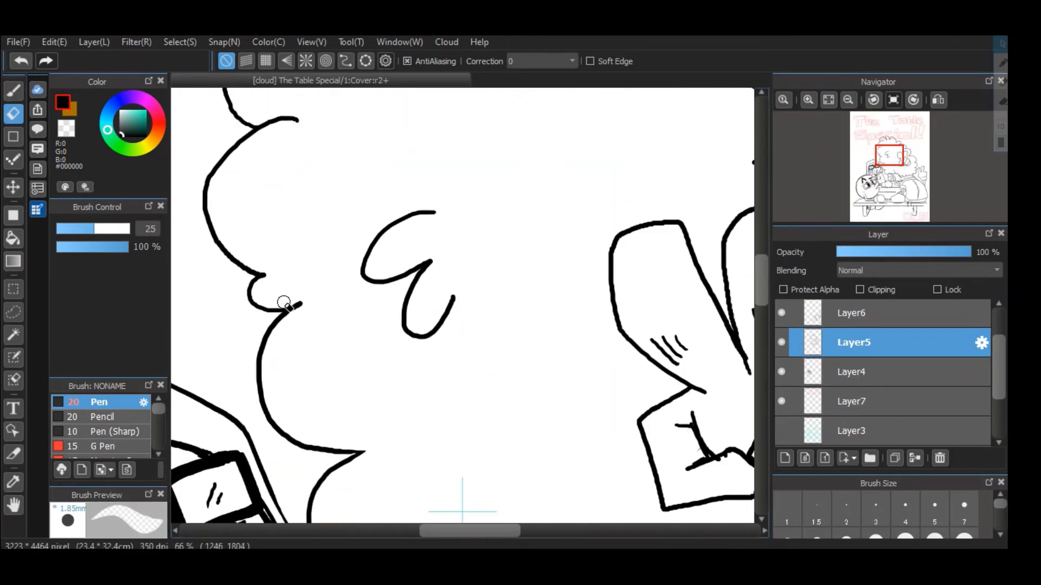
pyautogui.moveTo(447, 213); pyautogui.dragTo(413, 215)
pyautogui.moveTo(455, 293); pyautogui.dragTo(454, 298)
# Thicken the outer edge of the peace sign's left finger and redraw the inner line between the two fingers
pyautogui.click(13, 91)
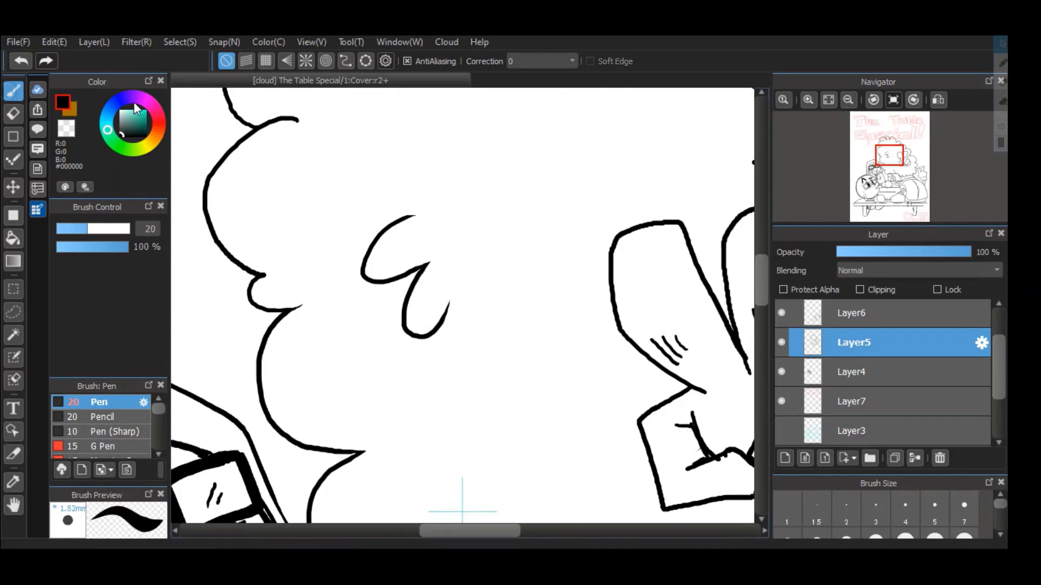
pyautogui.moveTo(614, 248); pyautogui.dragTo(615, 302)
pyautogui.press('e')
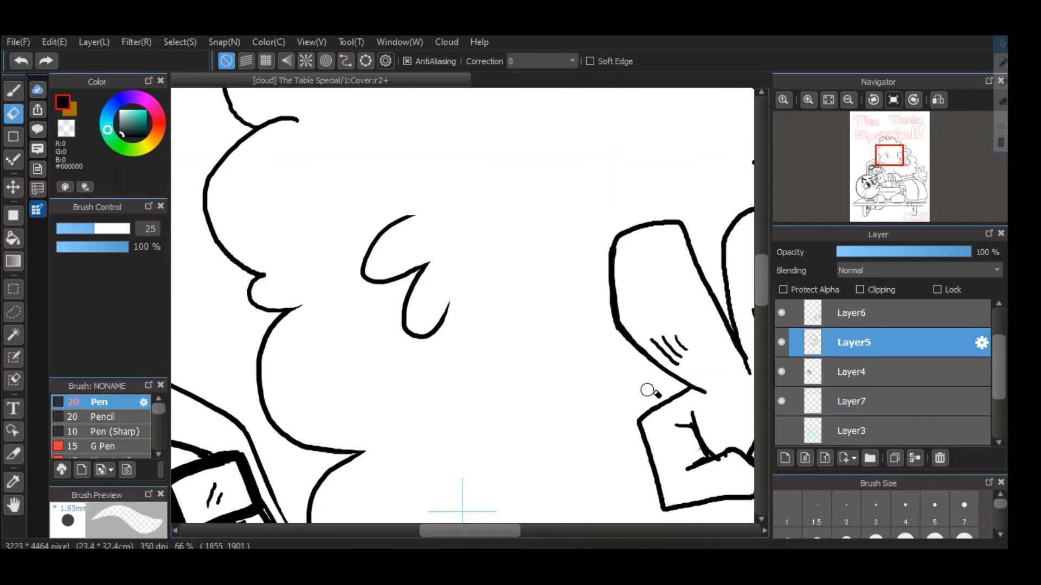
pyautogui.hscroll(3, 528, 369)
pyautogui.click(20, 60)
pyautogui.moveTo(537, 389)
pyautogui.mouseDown()
pyautogui.moveTo(550, 378)
pyautogui.moveTo(519, 309)
pyautogui.moveTo(544, 378)
pyautogui.mouseUp()
pyautogui.click(13, 91)
pyautogui.doubleClick(21, 61)
pyautogui.click(13, 114)
pyautogui.click(14, 91)
pyautogui.moveTo(518, 261)
pyautogui.mouseDown()
pyautogui.moveTo(523, 391)
pyautogui.moveTo(539, 391)
pyautogui.mouseUp()
# Trim the lines around the raised fingers and extend the diagonal hatching on the left finger
pyautogui.click(13, 114)
pyautogui.moveTo(546, 320); pyautogui.dragTo(566, 336)
pyautogui.moveTo(473, 347)
pyautogui.mouseDown()
pyautogui.moveTo(450, 337)
pyautogui.moveTo(460, 362)
pyautogui.mouseUp()
pyautogui.click(14, 91)
pyautogui.moveTo(432, 329); pyautogui.dragTo(465, 359)
pyautogui.moveTo(450, 336); pyautogui.dragTo(471, 356)
# Hatch the inner side of the right raised finger with short near-vertical strokes
pyautogui.moveTo(525, 272); pyautogui.dragTo(541, 339)
pyautogui.click(20, 61)
pyautogui.click(14, 91)
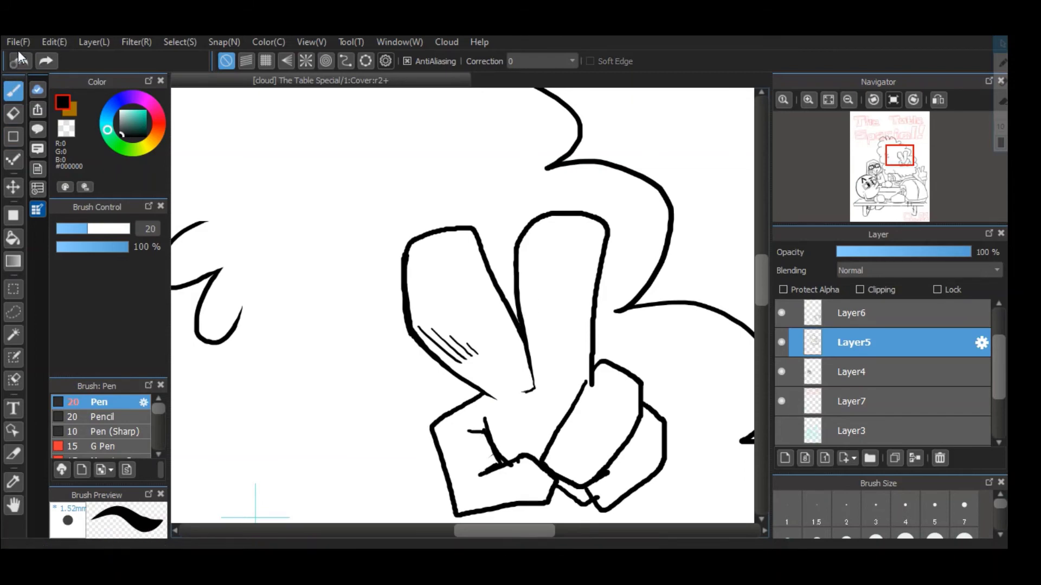
pyautogui.moveTo(526, 268); pyautogui.dragTo(532, 315)
pyautogui.moveTo(533, 281); pyautogui.dragTo(539, 324)
pyautogui.moveTo(542, 292); pyautogui.dragTo(552, 325)
# Trim the outlines of the folded fingers and smooth the thumb and palm crease lines of the peace-sign hand
pyautogui.click(14, 114)
pyautogui.moveTo(598, 379); pyautogui.dragTo(593, 389)
pyautogui.moveTo(579, 380)
pyautogui.mouseDown()
pyautogui.moveTo(564, 436)
pyautogui.moveTo(608, 472)
pyautogui.moveTo(595, 492)
pyautogui.mouseUp()
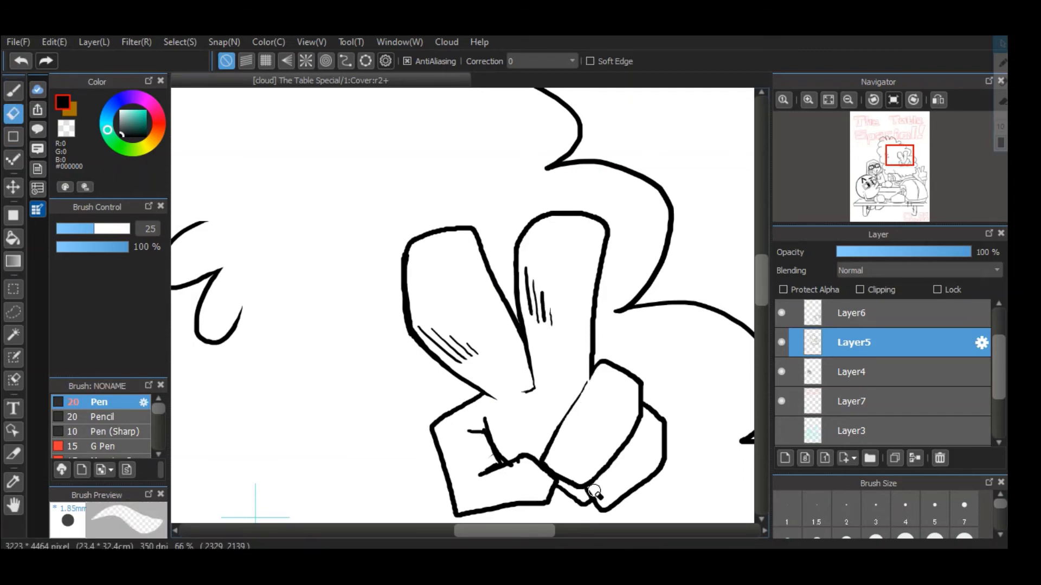
pyautogui.click(14, 91)
pyautogui.moveTo(520, 456); pyautogui.dragTo(471, 477)
pyautogui.click(14, 113)
pyautogui.press('b')
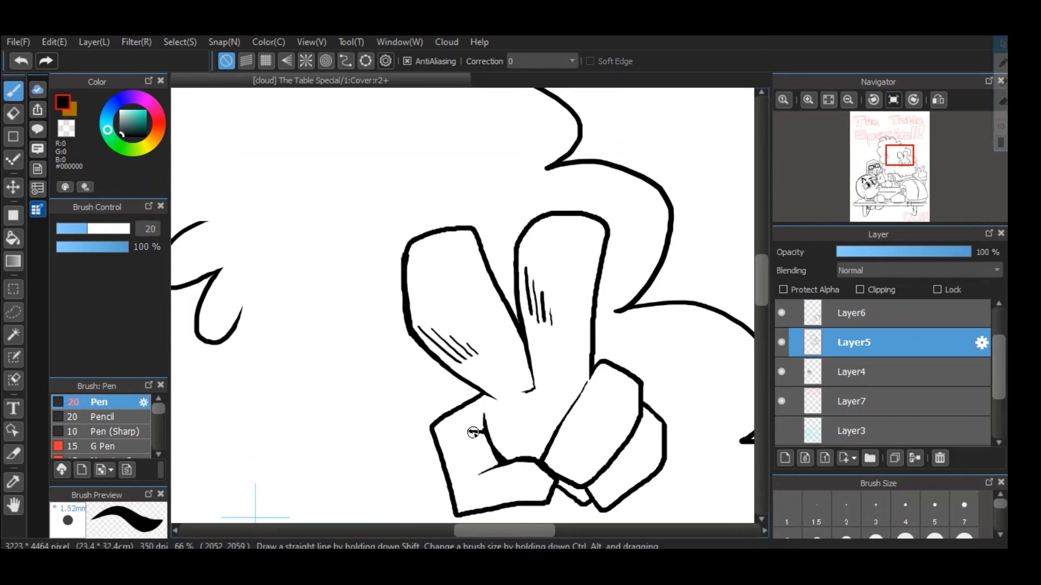
pyautogui.press('e')
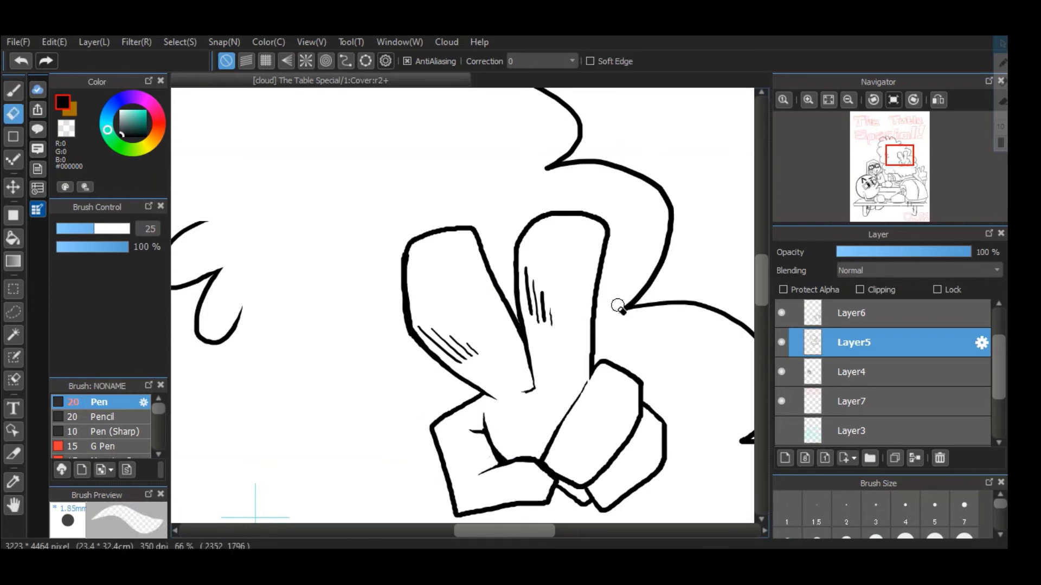
# Taper the inner ends of the curl strokes along the top and left of the big hair outline
pyautogui.moveTo(761, 289); pyautogui.dragTo(761, 268)
pyautogui.moveTo(436, 255); pyautogui.dragTo(448, 247)
pyautogui.moveTo(515, 532); pyautogui.dragTo(466, 534)
pyautogui.moveTo(480, 181); pyautogui.dragTo(462, 145)
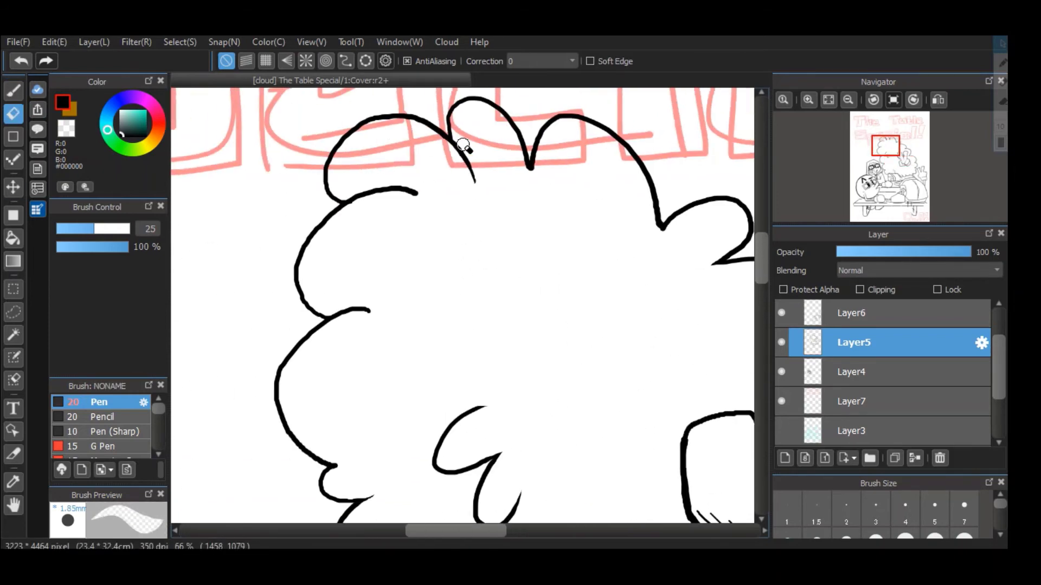
pyautogui.scroll(-2, 756, 259)
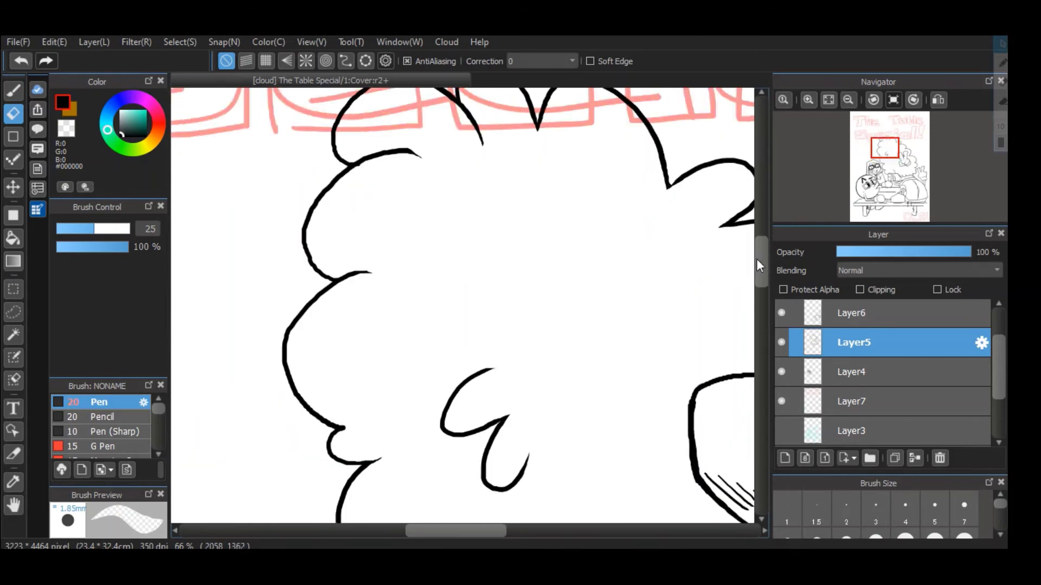
# Clean up and thicken the outlines of the body shape beneath the big hair, closing its gaps near the table edge
pyautogui.scroll(-10, 390, 228)
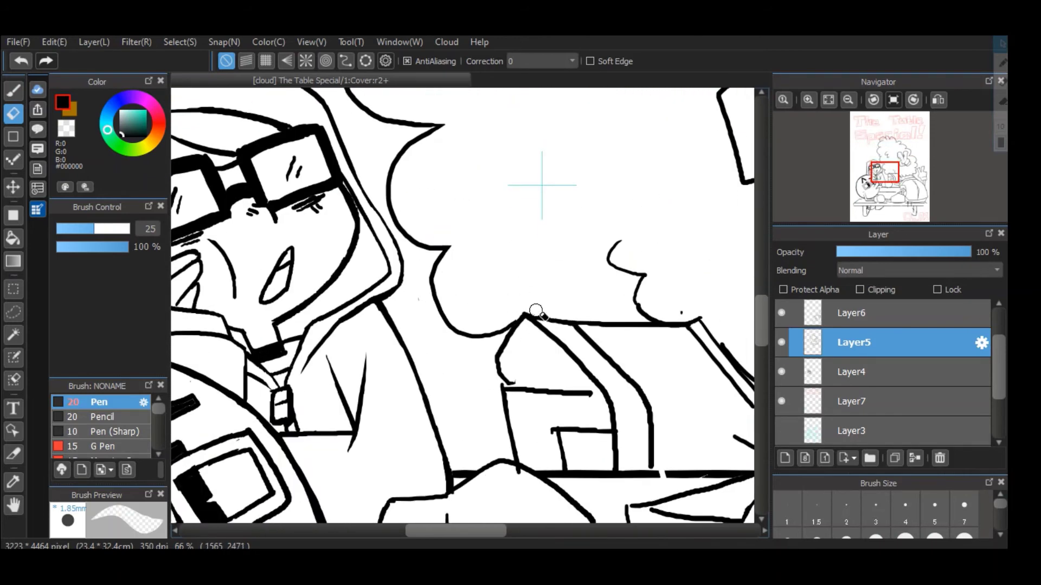
pyautogui.press('b')
pyautogui.press('e')
pyautogui.press('b')
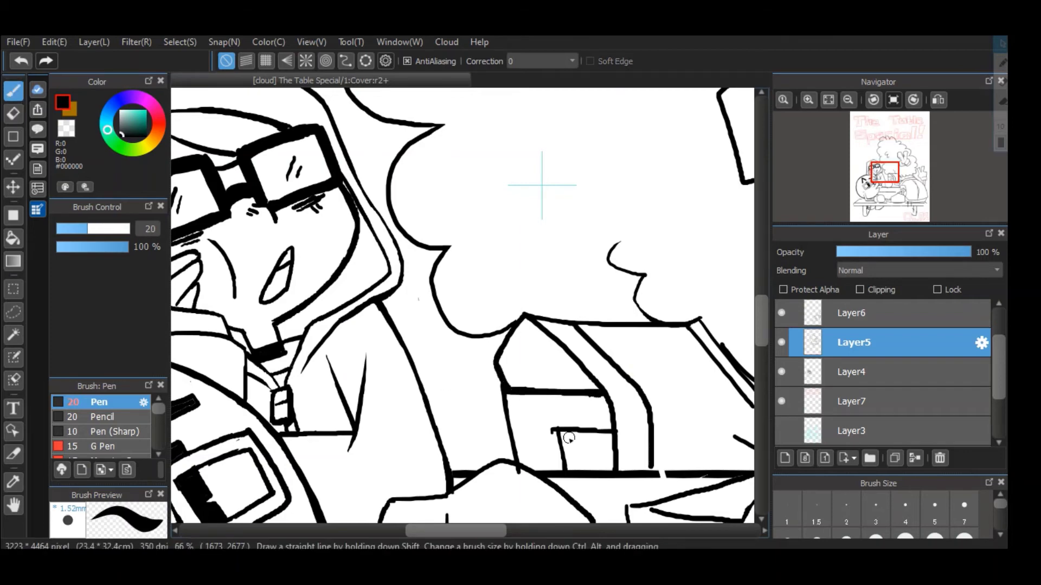
pyautogui.press('e')
pyautogui.click(13, 91)
pyautogui.moveTo(650, 464); pyautogui.dragTo(650, 472)
# Taper the inner tips of the curls along the lower edge of the big hair outline
pyautogui.moveTo(475, 532); pyautogui.dragTo(541, 531)
pyautogui.moveTo(762, 323); pyautogui.dragTo(762, 340)
pyautogui.click(13, 114)
pyautogui.moveTo(365, 237); pyautogui.dragTo(405, 271)
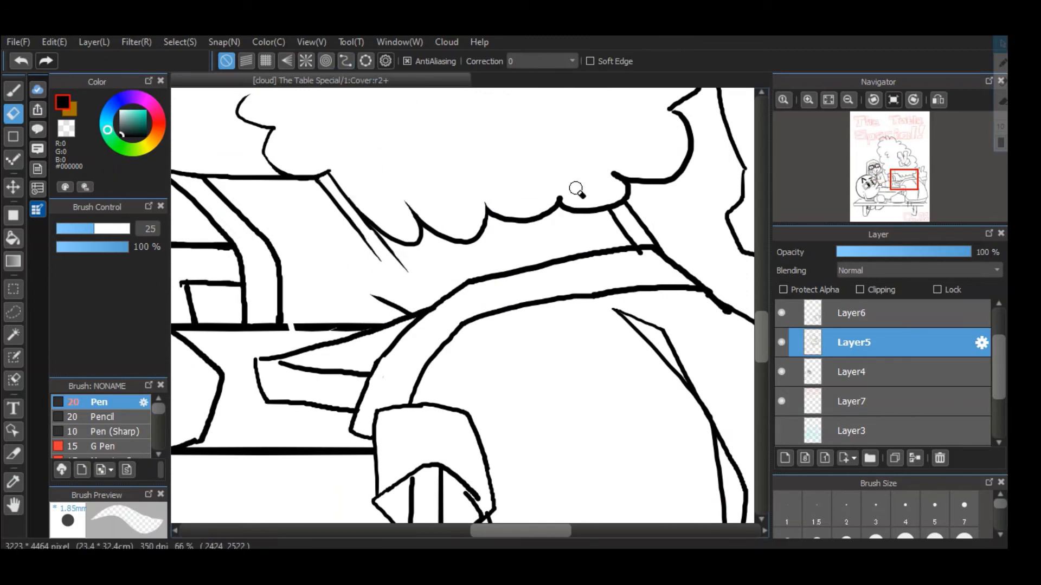
pyautogui.scroll(5, 602, 163)
pyautogui.press('b')
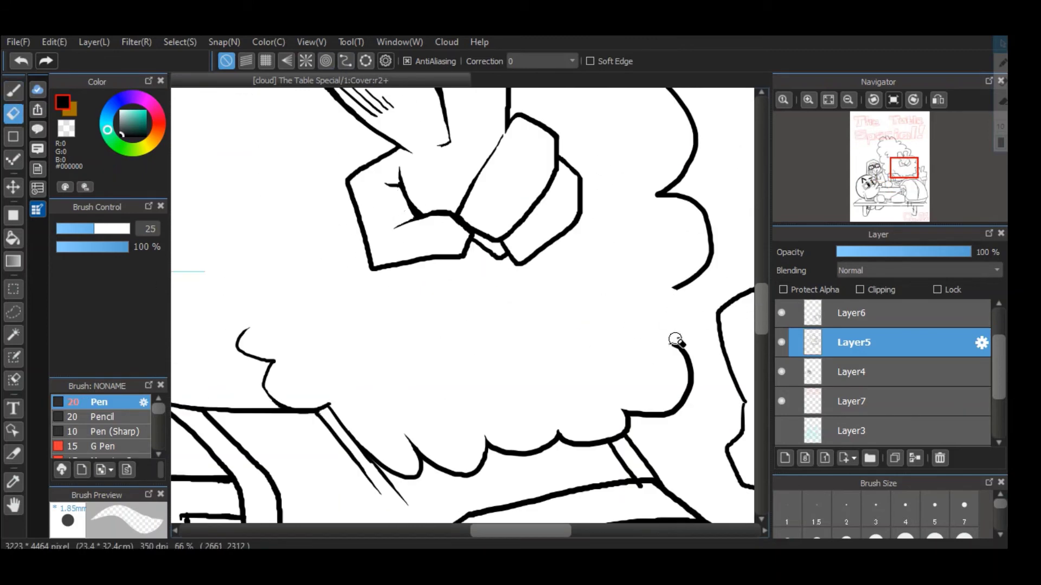
# Close the gap on the hair's right side with a small curl and taper the neighbouring curl ends
pyautogui.press('e')
pyautogui.moveTo(672, 342); pyautogui.dragTo(675, 349)
pyautogui.press('b')
pyautogui.moveTo(679, 331); pyautogui.dragTo(680, 346)
pyautogui.press('e')
pyautogui.moveTo(670, 285); pyautogui.dragTo(671, 293)
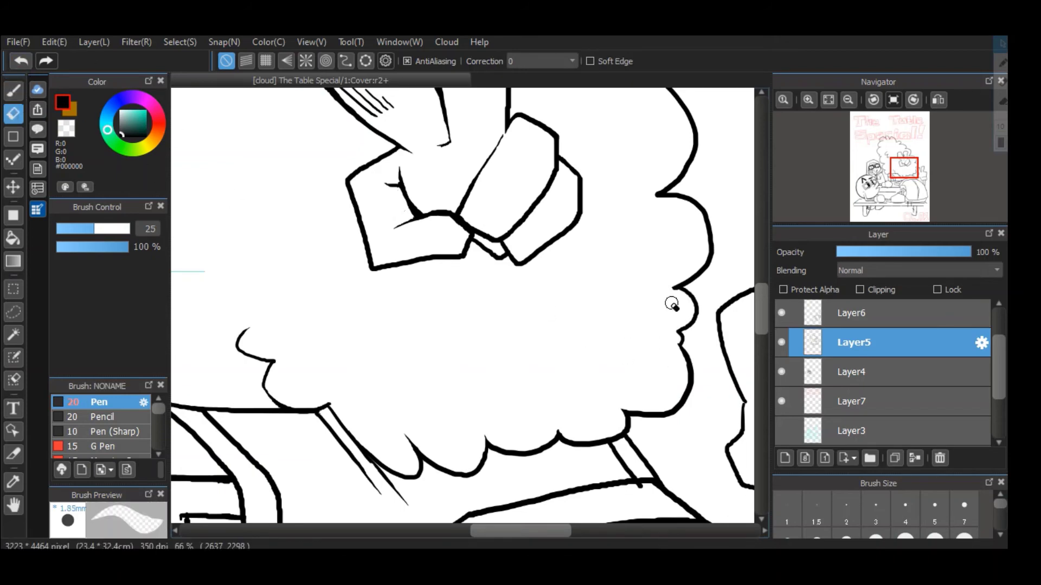
pyautogui.moveTo(653, 190); pyautogui.dragTo(657, 198)
# Redraw the short inner strap line between the hair's lower edge and the shoulder as one clean thin stroke
pyautogui.click(828, 100)
pyautogui.click(809, 100)
pyautogui.click(808, 100)
pyautogui.moveTo(762, 307); pyautogui.dragTo(761, 328)
pyautogui.moveTo(462, 531); pyautogui.dragTo(522, 531)
pyautogui.click(808, 100)
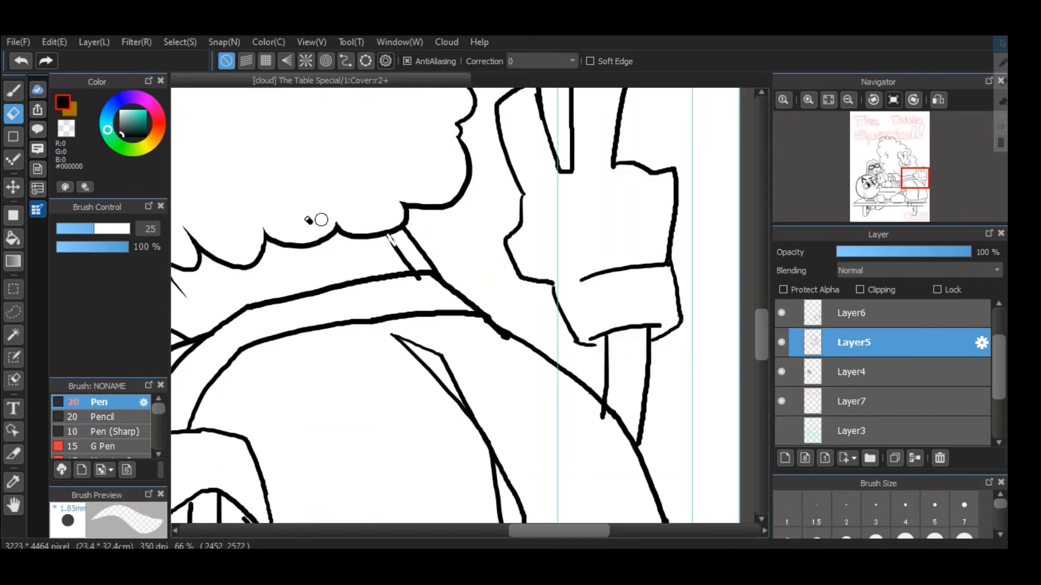
pyautogui.click(14, 91)
pyautogui.moveTo(390, 237); pyautogui.dragTo(408, 268)
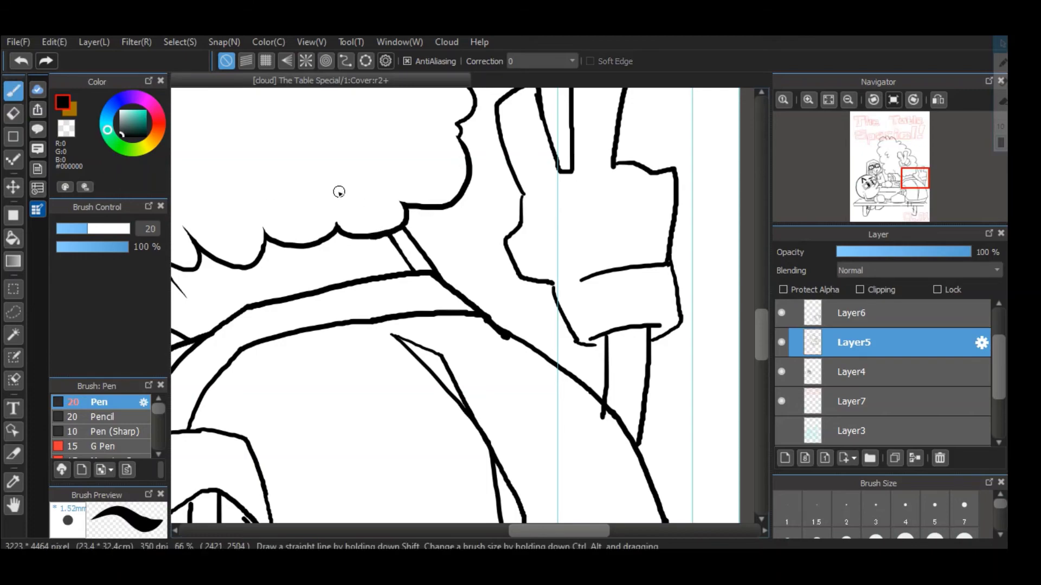
# On Layer6, trim the raised arm line overlapping the back and thin the back outline near the shoulder
pyautogui.hotkey('ctrl', '0')
pyautogui.click(808, 100)
pyautogui.click(808, 99)
pyautogui.moveTo(761, 296); pyautogui.dragTo(754, 271)
pyautogui.moveTo(496, 529); pyautogui.dragTo(530, 529)
pyautogui.moveTo(757, 297); pyautogui.dragTo(755, 322)
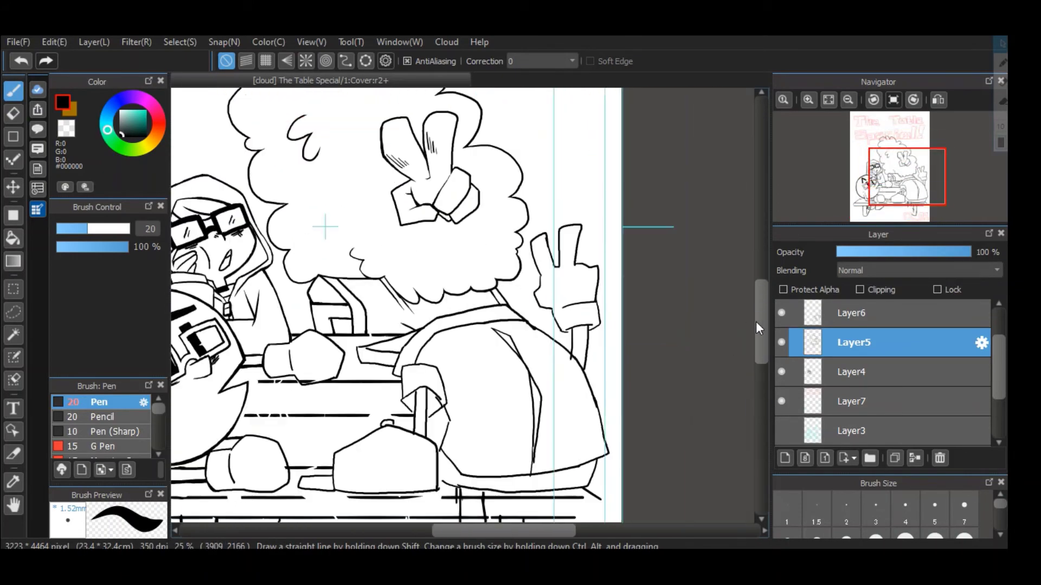
pyautogui.click(940, 315)
pyautogui.click(808, 100)
pyautogui.click(808, 100)
pyautogui.click(14, 114)
pyautogui.moveTo(592, 346); pyautogui.dragTo(630, 377)
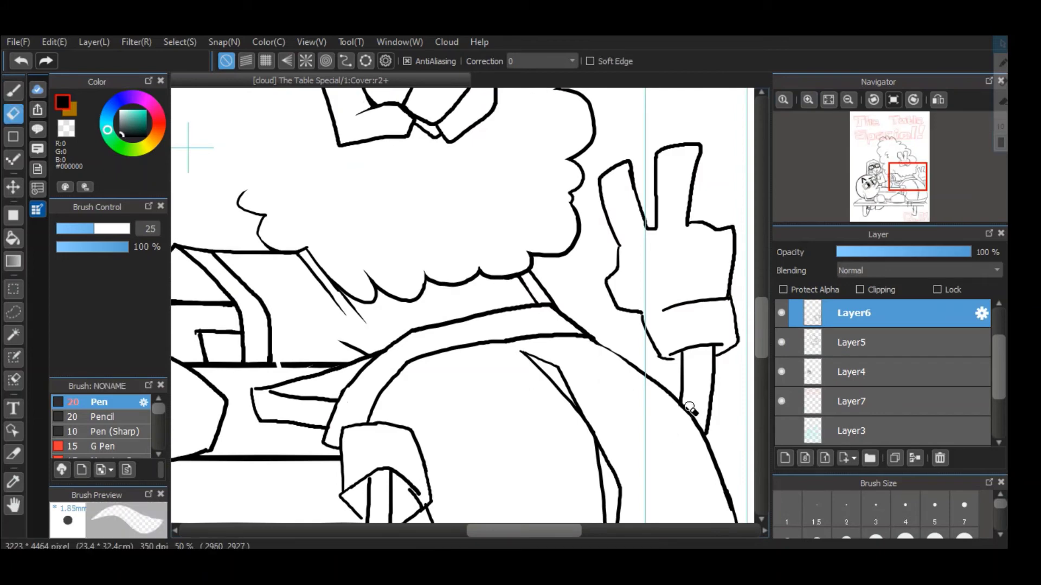
pyautogui.click(15, 91)
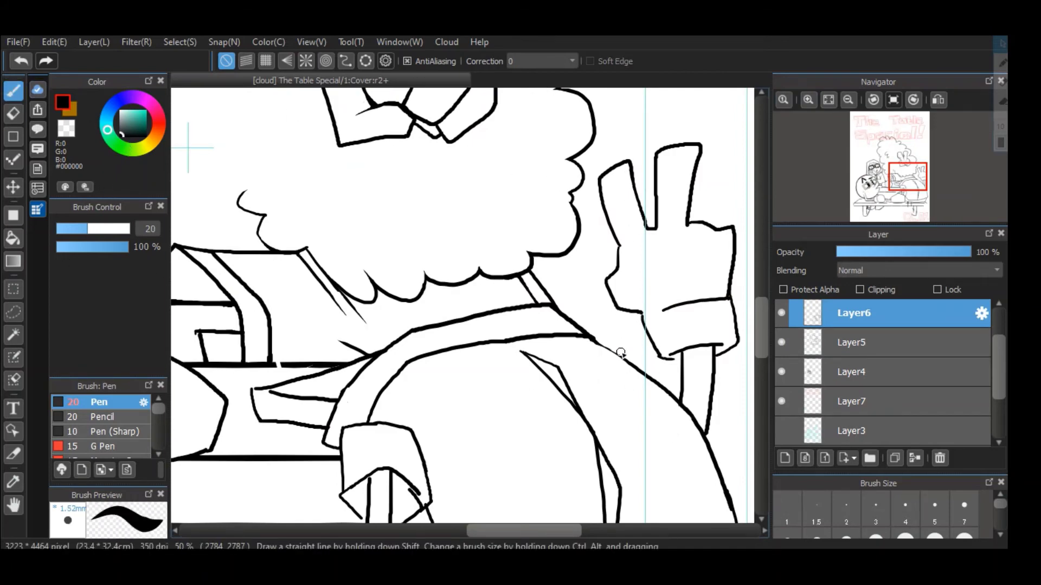
# Smooth and thin the outline of the raised hand's thumb side down to the cuff corner
pyautogui.click(808, 100)
pyautogui.click(808, 100)
pyautogui.click(808, 100)
pyautogui.moveTo(558, 531); pyautogui.dragTo(617, 530)
pyautogui.moveTo(478, 336)
pyautogui.mouseDown()
pyautogui.moveTo(539, 463)
pyautogui.moveTo(594, 467)
pyautogui.mouseUp()
pyautogui.click(13, 114)
pyautogui.moveTo(536, 331); pyautogui.dragTo(554, 326)
pyautogui.press('b')
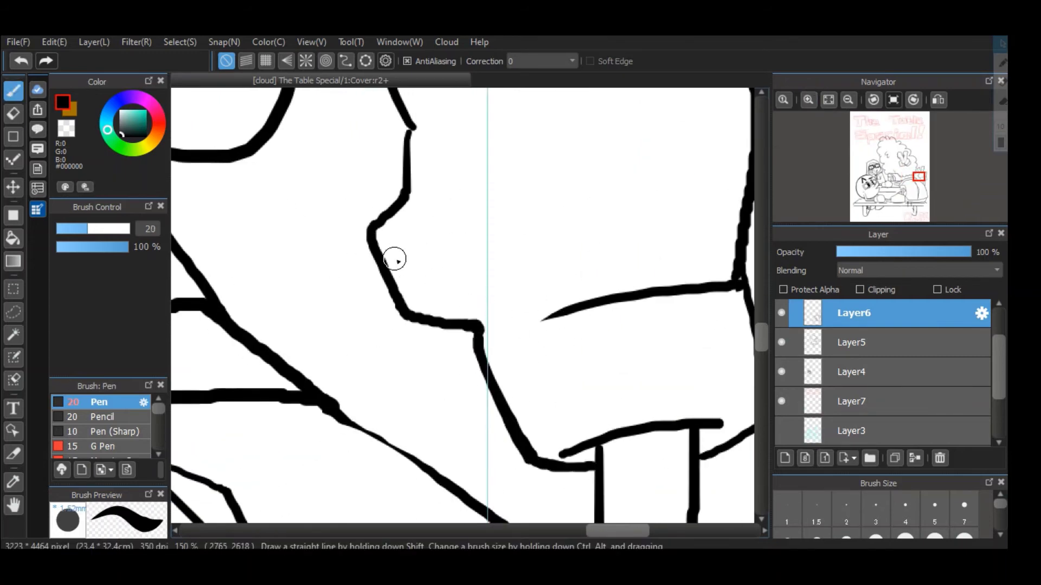
pyautogui.moveTo(385, 267); pyautogui.dragTo(402, 311)
pyautogui.press('e')
pyautogui.moveTo(388, 247)
pyautogui.mouseDown()
pyautogui.moveTo(413, 301)
pyautogui.moveTo(483, 313)
pyautogui.mouseUp()
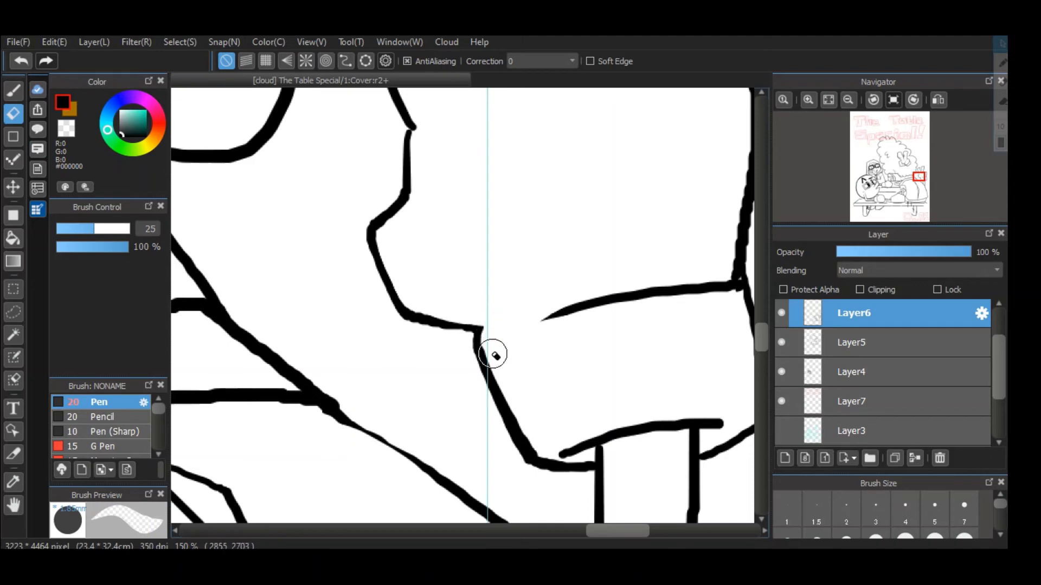
# Add small hooked folds at both ends of the raised hand's cuff opening and trim them with a smaller eraser
pyautogui.press('b')
pyautogui.moveTo(566, 454); pyautogui.dragTo(598, 450)
pyautogui.moveTo(719, 426); pyautogui.dragTo(701, 450)
pyautogui.click(14, 114)
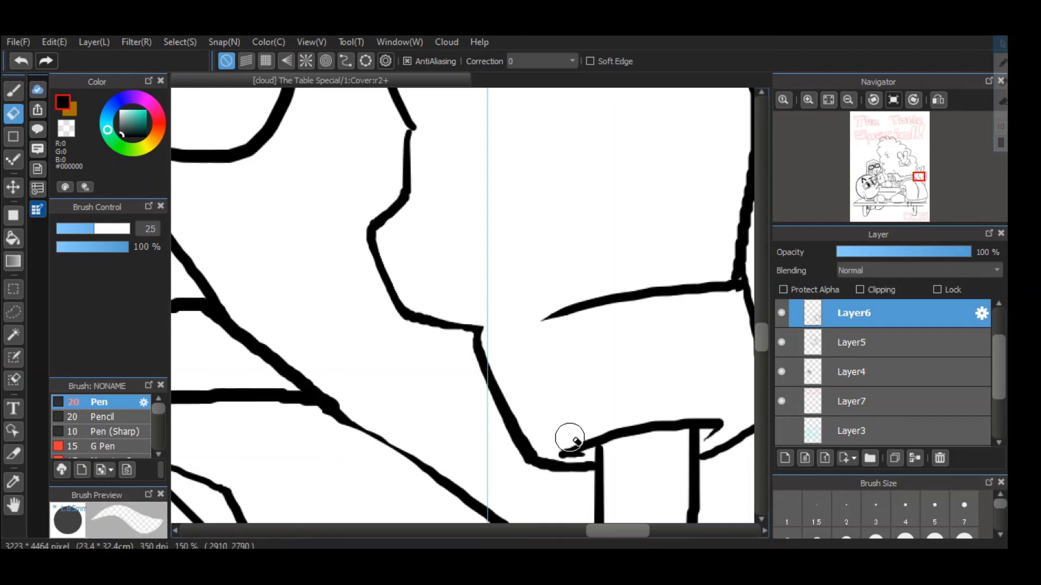
pyautogui.click(75, 229)
pyautogui.moveTo(563, 456); pyautogui.dragTo(575, 460)
# Reshape the outer side of the raised hand's cuff into a smooth rounded outline
pyautogui.press('b')
pyautogui.moveTo(618, 530); pyautogui.dragTo(634, 530)
pyautogui.moveTo(560, 286)
pyautogui.mouseDown()
pyautogui.moveTo(578, 312)
pyautogui.moveTo(581, 298)
pyautogui.moveTo(606, 413)
pyautogui.mouseUp()
pyautogui.press('e')
pyautogui.moveTo(579, 328); pyautogui.dragTo(597, 410)
pyautogui.click(14, 91)
pyautogui.moveTo(585, 324); pyautogui.dragTo(590, 368)
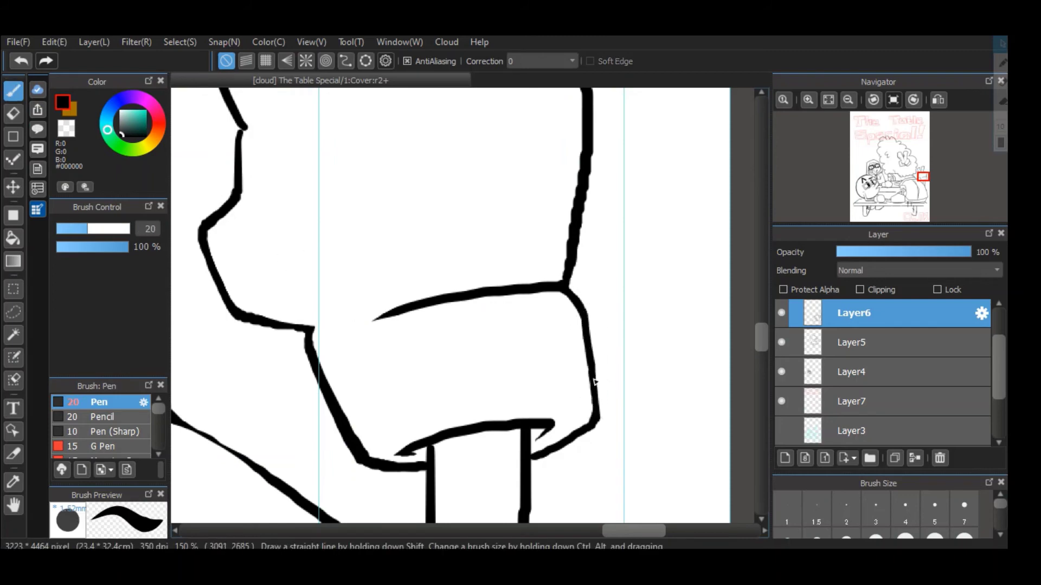
# Extend the finger lines into the palm with tapered ends and thin the inner edge of the shorter finger
pyautogui.moveTo(580, 228)
pyautogui.mouseDown()
pyautogui.moveTo(594, 392)
pyautogui.moveTo(607, 239)
pyautogui.mouseUp()
pyautogui.click(13, 114)
pyautogui.click(14, 91)
pyautogui.moveTo(346, 257)
pyautogui.mouseDown()
pyautogui.moveTo(355, 309)
pyautogui.moveTo(344, 298)
pyautogui.mouseUp()
pyautogui.moveTo(461, 238)
pyautogui.mouseDown()
pyautogui.moveTo(459, 295)
pyautogui.moveTo(462, 257)
pyautogui.mouseUp()
pyautogui.moveTo(319, 185)
pyautogui.mouseDown()
pyautogui.moveTo(351, 275)
pyautogui.moveTo(352, 311)
pyautogui.mouseUp()
pyautogui.click(14, 114)
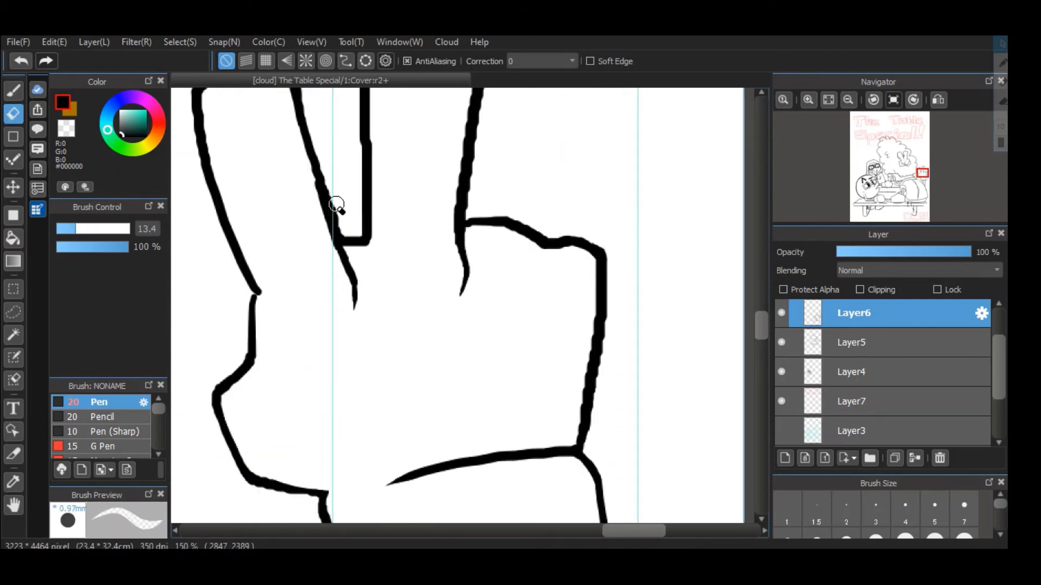
pyautogui.moveTo(761, 331); pyautogui.dragTo(761, 316)
pyautogui.moveTo(288, 211); pyautogui.dragTo(333, 373)
pyautogui.click(13, 91)
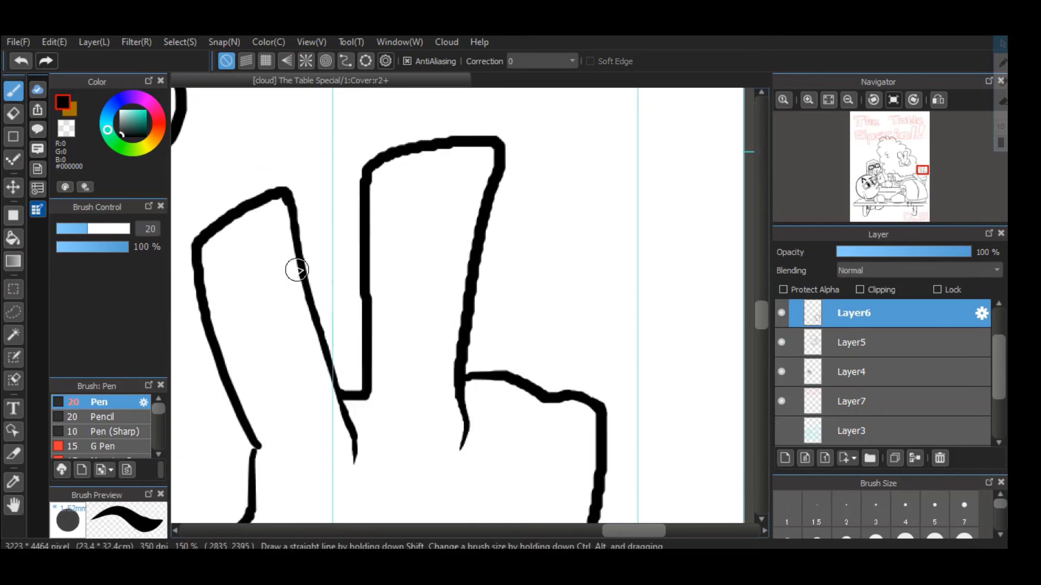
# Round the inner corner of the taller fingertip, thin its inner edge and sharpen its outer corner
pyautogui.click(13, 114)
pyautogui.moveTo(374, 167)
pyautogui.mouseDown()
pyautogui.moveTo(370, 315)
pyautogui.moveTo(375, 268)
pyautogui.mouseUp()
pyautogui.moveTo(366, 165); pyautogui.dragTo(362, 329)
pyautogui.click(14, 91)
pyautogui.moveTo(372, 188); pyautogui.dragTo(382, 153)
pyautogui.click(14, 114)
pyautogui.moveTo(512, 163)
pyautogui.mouseDown()
pyautogui.moveTo(498, 205)
pyautogui.moveTo(484, 212)
pyautogui.mouseUp()
pyautogui.click(13, 91)
pyautogui.click(13, 113)
pyautogui.click(22, 61)
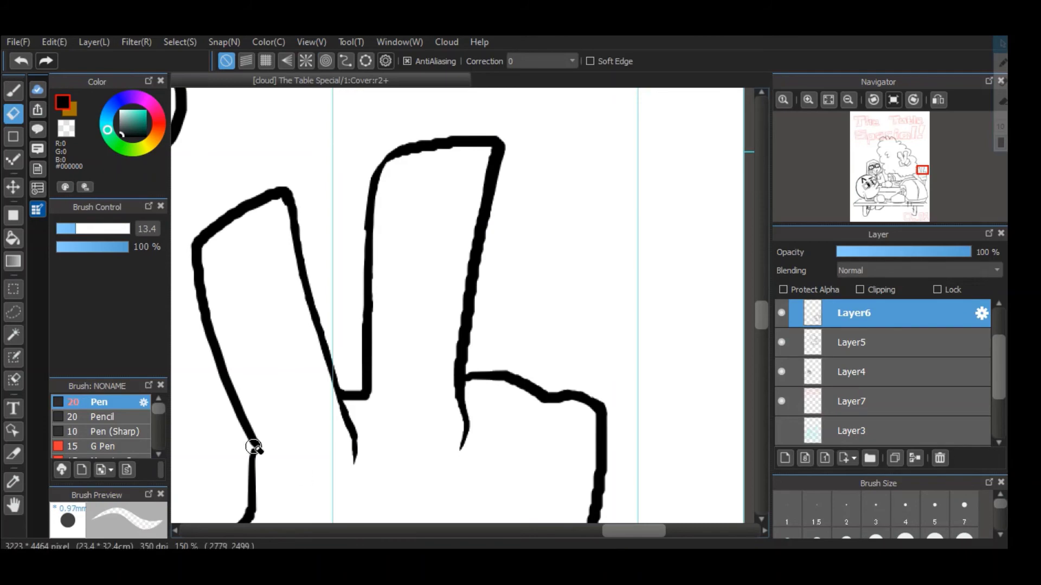
# Join the shorter finger to the thumb outline, thin the taller finger's outer edge and touch up the palm's side
pyautogui.click(14, 91)
pyautogui.moveTo(252, 447); pyautogui.dragTo(253, 458)
pyautogui.click(14, 113)
pyautogui.moveTo(247, 412); pyautogui.dragTo(263, 444)
pyautogui.moveTo(492, 242)
pyautogui.mouseDown()
pyautogui.moveTo(471, 358)
pyautogui.moveTo(453, 381)
pyautogui.mouseUp()
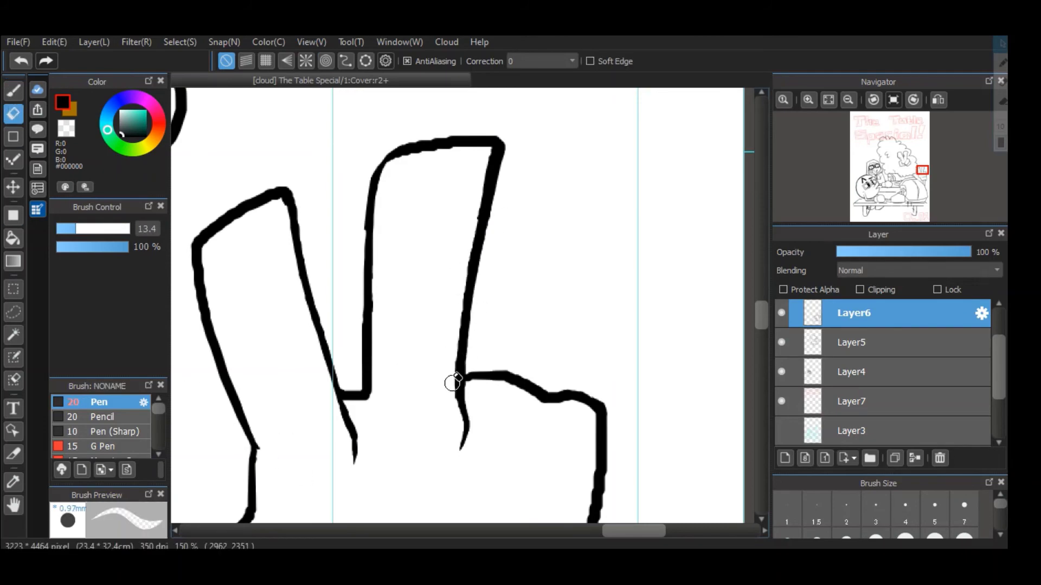
pyautogui.moveTo(761, 315); pyautogui.dragTo(761, 330)
pyautogui.click(13, 91)
pyautogui.moveTo(547, 162); pyautogui.dragTo(546, 208)
pyautogui.click(14, 114)
pyautogui.click(829, 100)
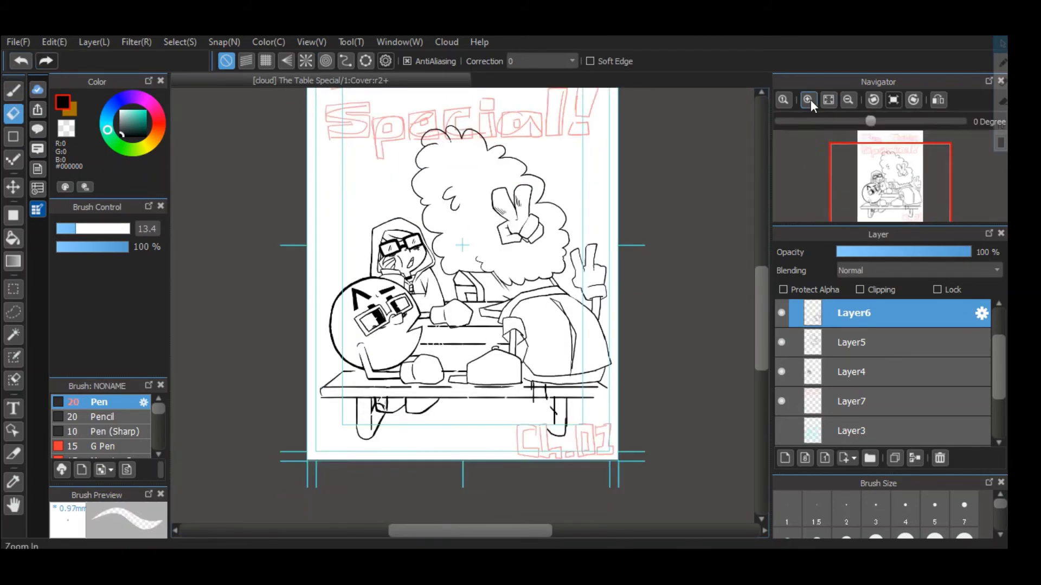
# Close the gaps in the lower corners of the lowered arm's sleeve opening beside the cap
pyautogui.click(809, 100)
pyautogui.click(810, 99)
pyautogui.click(905, 190)
pyautogui.click(13, 91)
pyautogui.moveTo(383, 328); pyautogui.dragTo(392, 369)
pyautogui.scroll(2, 343, 367)
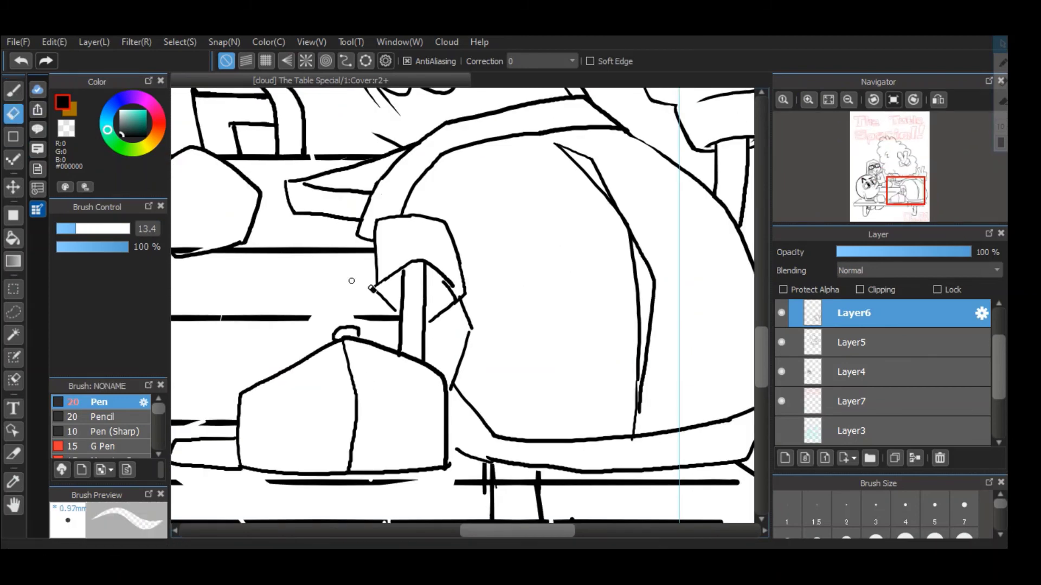
pyautogui.press('e')
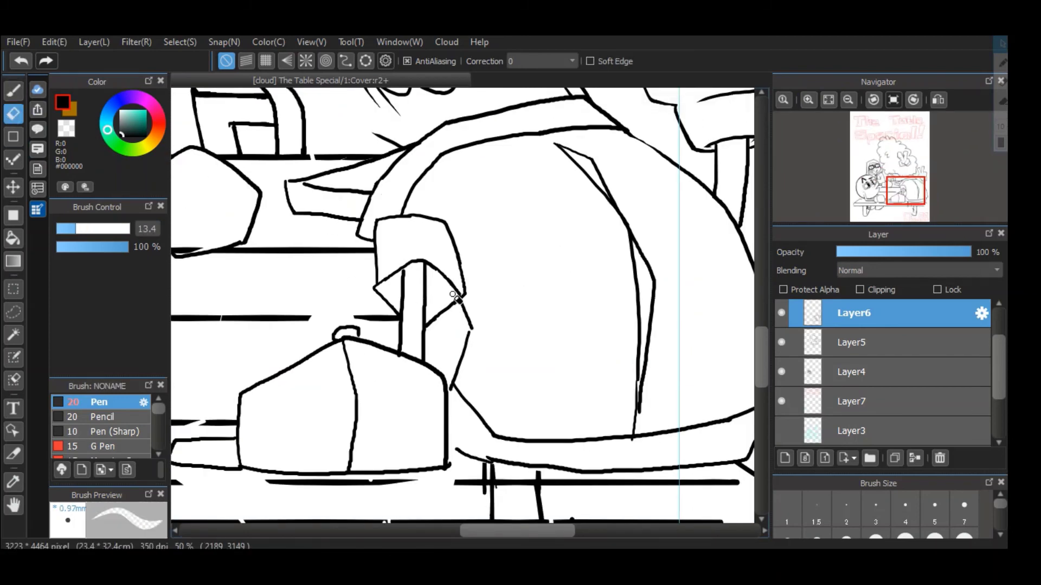
# Redraw the inner rim of the lowered arm's sleeve opening and clean up its pointed corner
pyautogui.press('b')
pyautogui.moveTo(424, 254)
pyautogui.mouseDown()
pyautogui.moveTo(469, 299)
pyautogui.moveTo(460, 295)
pyautogui.mouseUp()
pyautogui.click(13, 114)
pyautogui.click(14, 91)
pyautogui.moveTo(469, 293); pyautogui.dragTo(460, 303)
pyautogui.press('e')
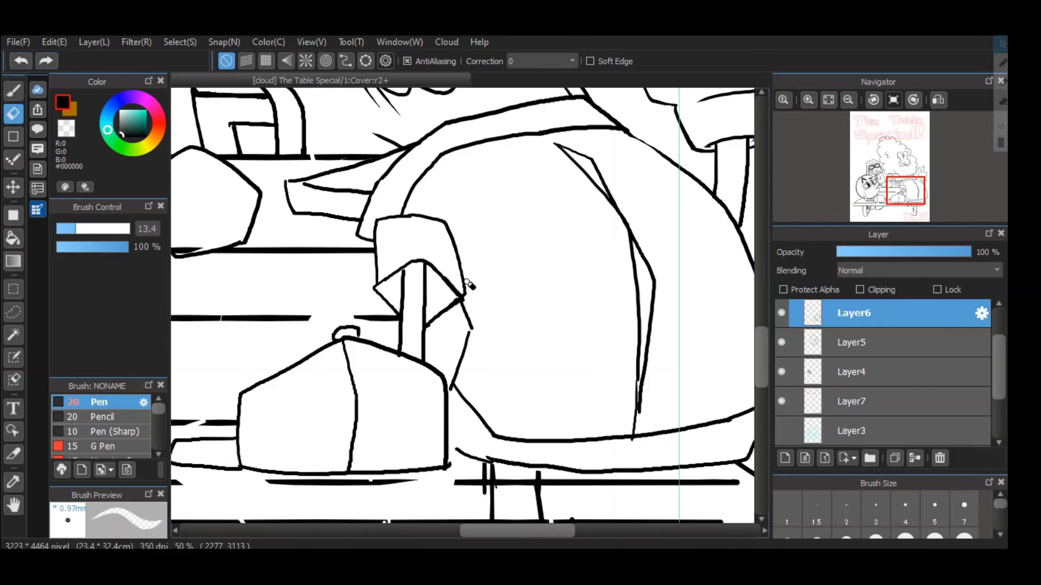
pyautogui.press('b')
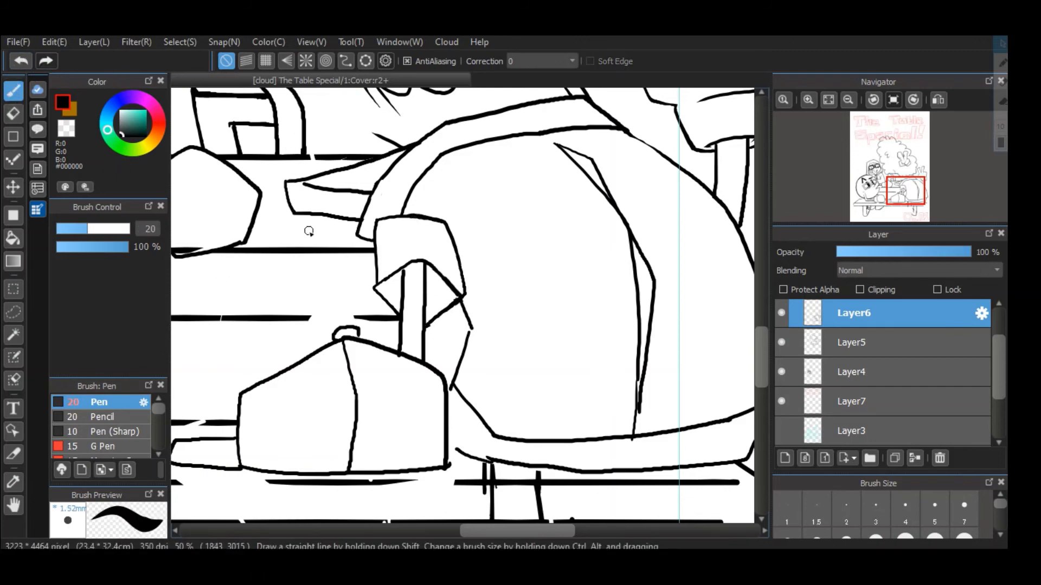
# Redraw the crease lines below the sleeve and tidy the cap's lower corner beside the body
pyautogui.press('e')
pyautogui.press('b')
pyautogui.moveTo(451, 391); pyautogui.dragTo(464, 351)
pyautogui.hotkey('ctrl', 'z')
pyautogui.press('e')
pyautogui.click(14, 91)
pyautogui.moveTo(450, 449); pyautogui.dragTo(446, 470)
pyautogui.moveTo(518, 530); pyautogui.dragTo(530, 530)
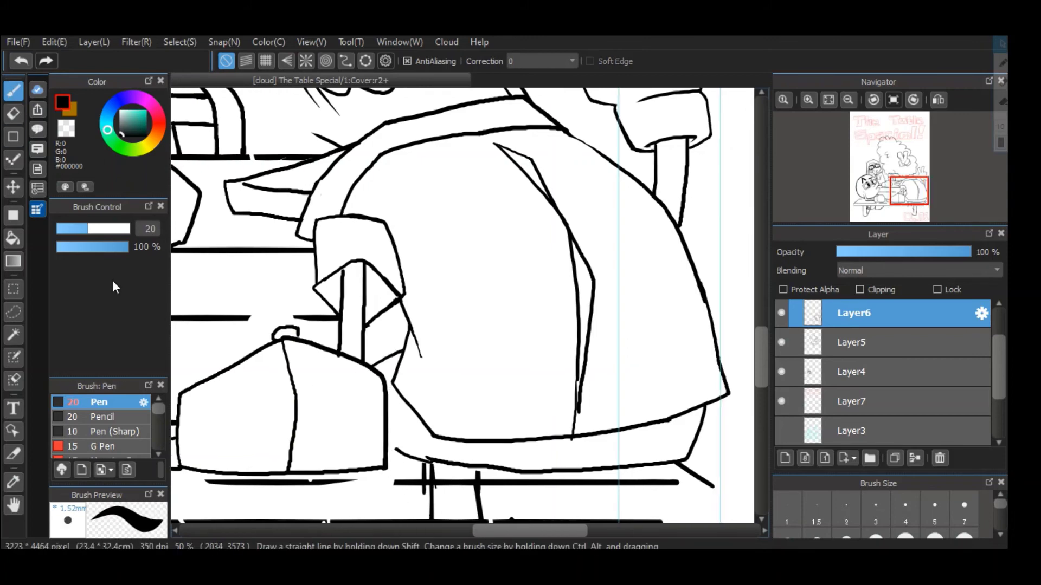
# Extend the seam lines on the seated figure's back up to the collar band and down to the hem
pyautogui.click(13, 114)
pyautogui.click(13, 91)
pyautogui.click(14, 114)
pyautogui.moveTo(481, 136)
pyautogui.mouseDown()
pyautogui.moveTo(543, 197)
pyautogui.moveTo(539, 188)
pyautogui.mouseUp()
pyautogui.click(13, 91)
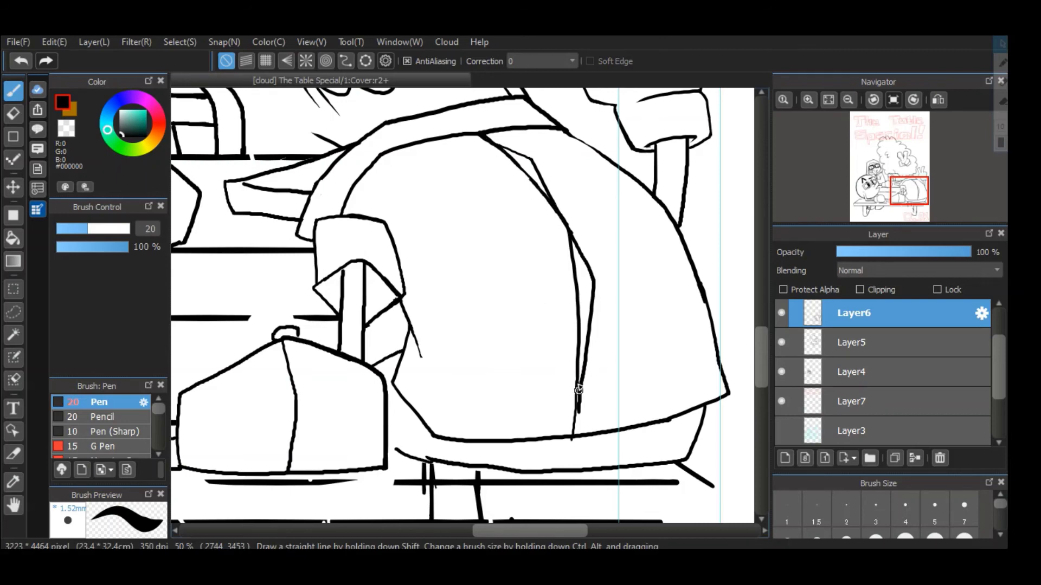
pyautogui.moveTo(579, 389); pyautogui.dragTo(573, 437)
pyautogui.press('e')
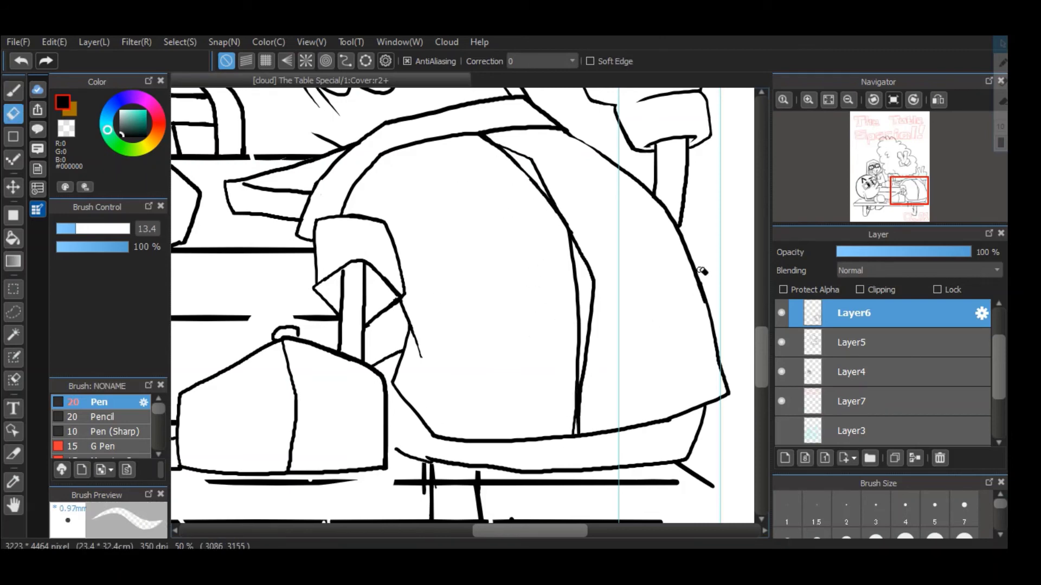
pyautogui.click(14, 91)
pyautogui.moveTo(761, 357)
pyautogui.mouseDown()
pyautogui.moveTo(761, 373)
pyautogui.moveTo(757, 329)
pyautogui.mouseUp()
pyautogui.click(13, 114)
pyautogui.press('b')
pyautogui.click(829, 100)
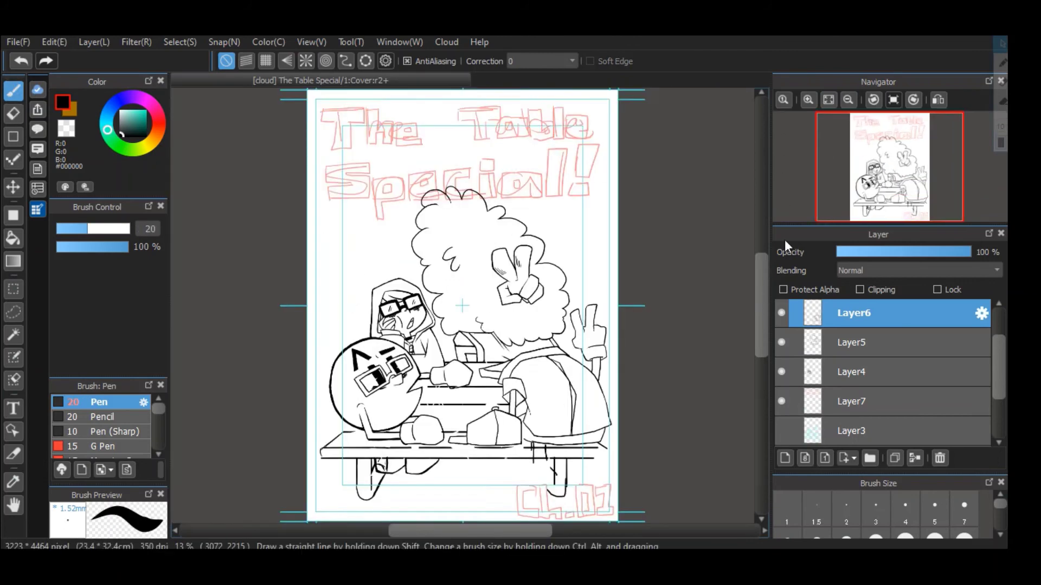
# Ink the pair of boots with soles, cuffs and legs below the table edge on Layer6, following the blue sketch
pyautogui.moveTo(766, 278); pyautogui.dragTo(761, 347)
pyautogui.click(807, 100)
pyautogui.click(808, 101)
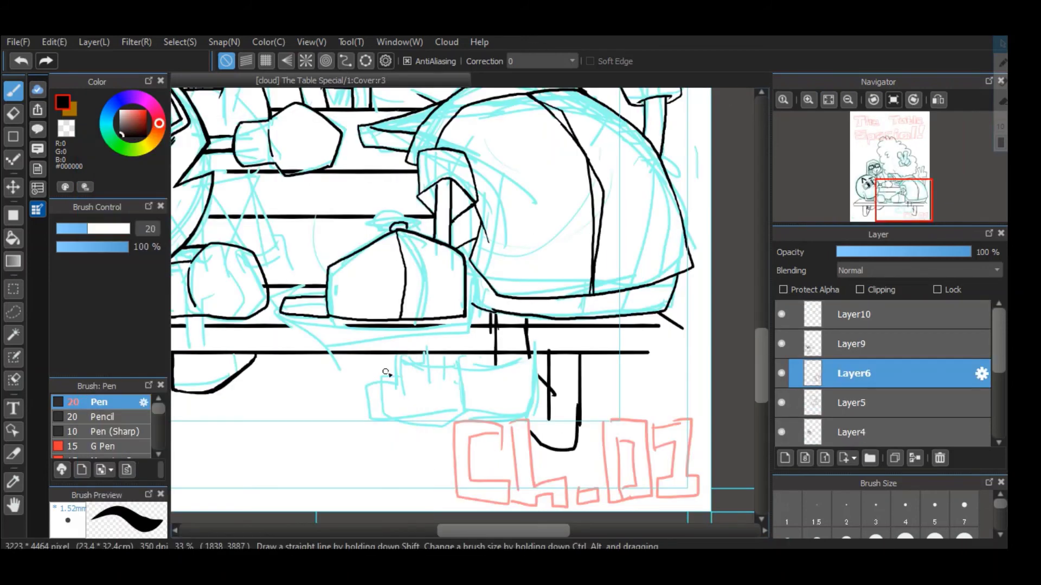
pyautogui.moveTo(373, 414); pyautogui.dragTo(439, 433)
pyautogui.click(21, 62)
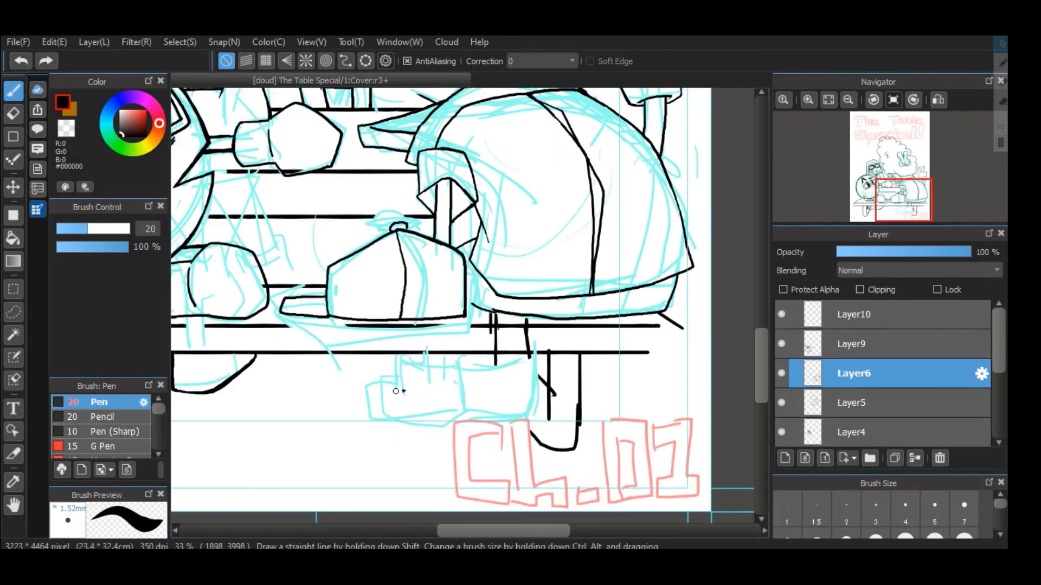
pyautogui.moveTo(373, 415)
pyautogui.mouseDown()
pyautogui.moveTo(439, 433)
pyautogui.moveTo(356, 407)
pyautogui.moveTo(434, 434)
pyautogui.mouseUp()
pyautogui.click(14, 113)
pyautogui.press('b')
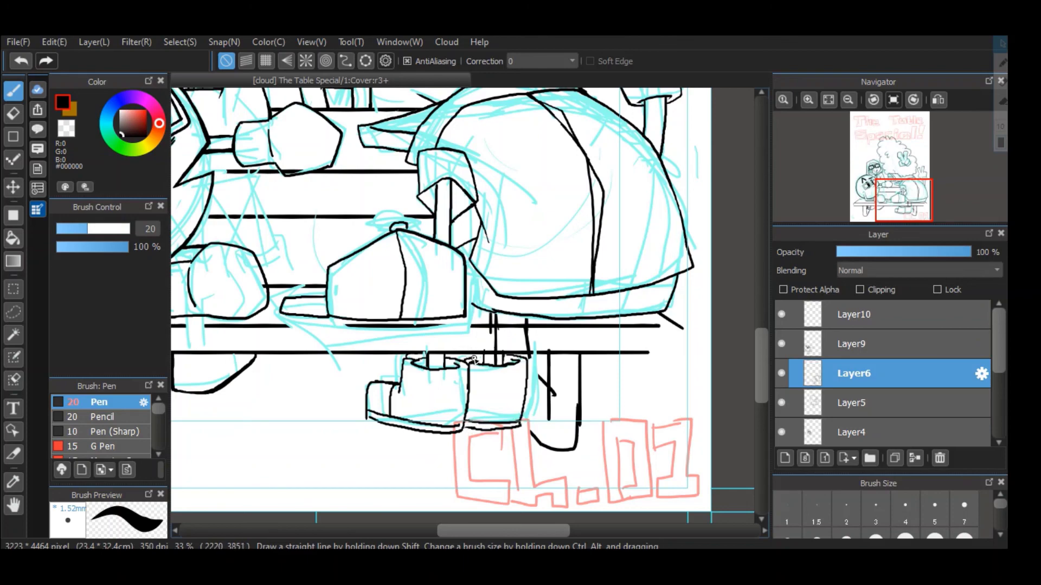
# Ink the striped leg and shoe seen between the table planks on Layer4, then hide the Layer3 sketch
pyautogui.moveTo(498, 526); pyautogui.dragTo(464, 525)
pyautogui.doubleClick(970, 425)
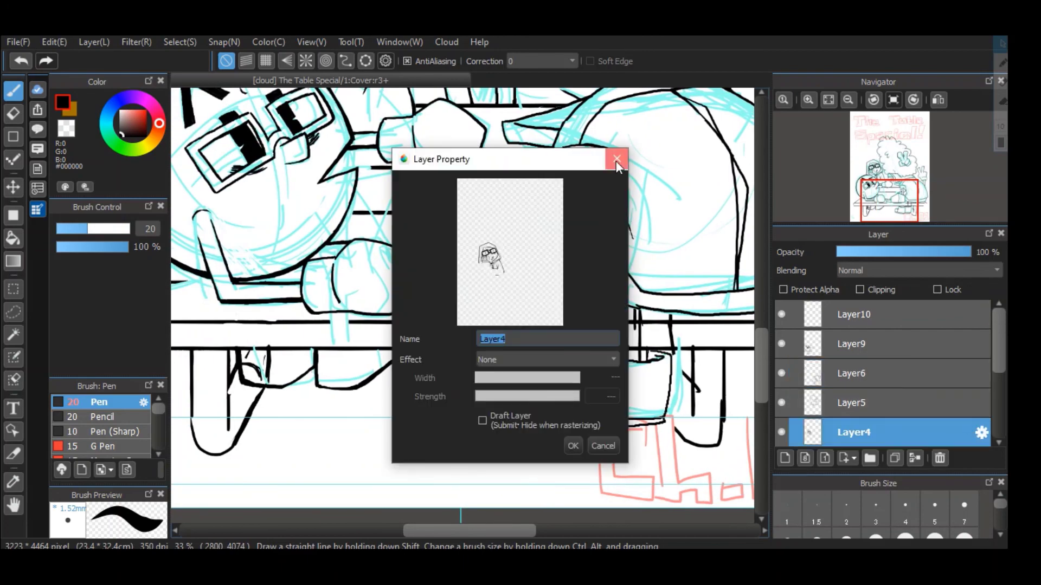
pyautogui.click(616, 160)
pyautogui.moveTo(370, 254); pyautogui.dragTo(373, 397)
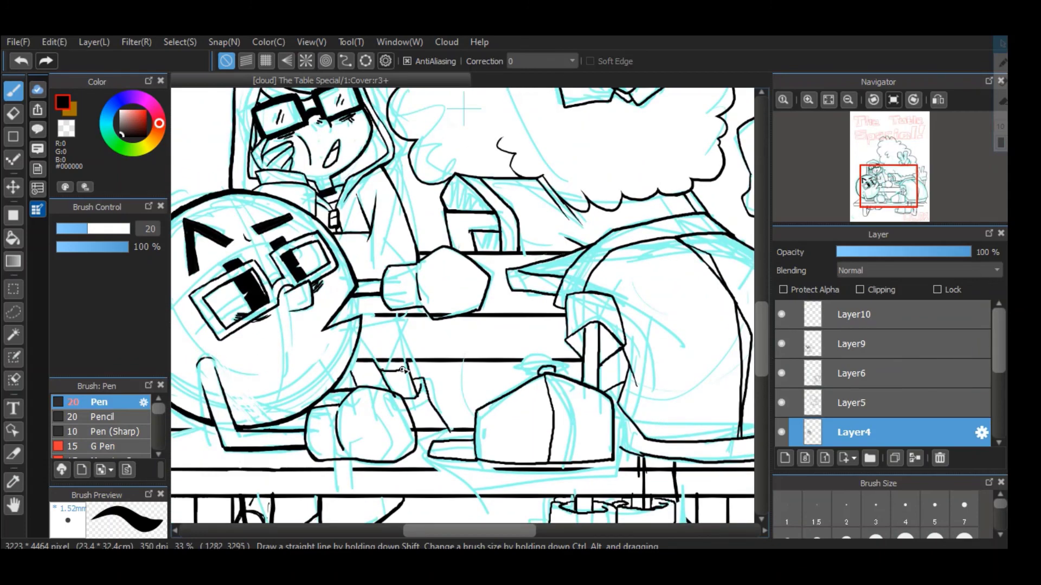
pyautogui.moveTo(1004, 365); pyautogui.dragTo(1003, 434)
pyautogui.click(781, 344)
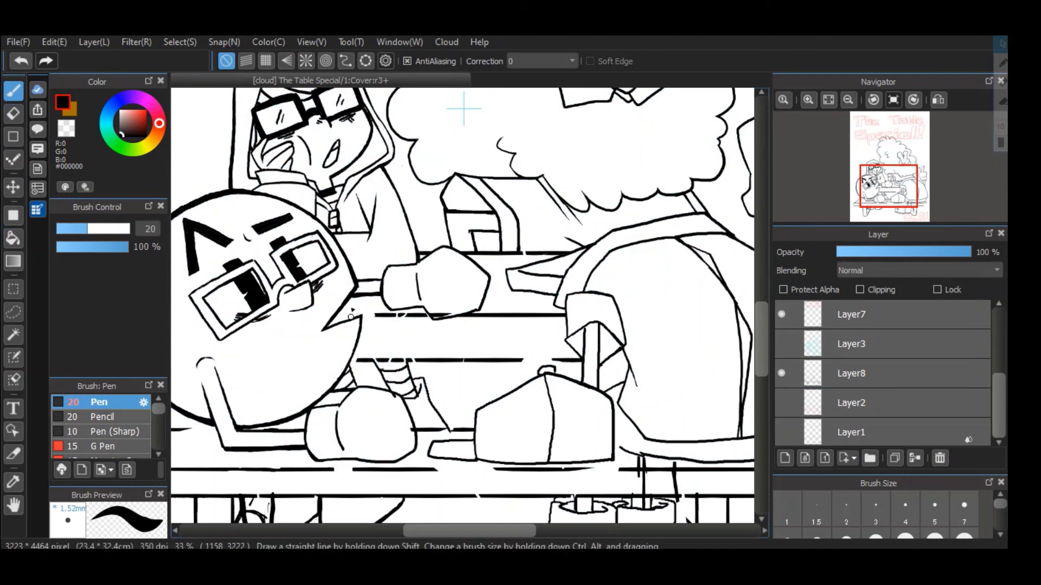
# Fill alternate stripes of the leg behind the table with black and add detail lines to its shoe
pyautogui.press('g')
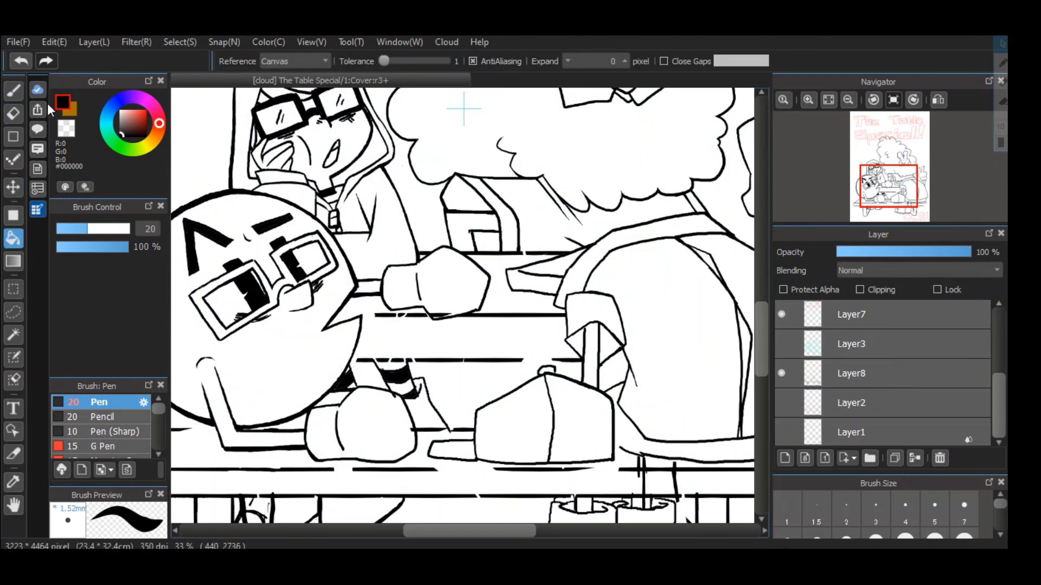
pyautogui.press('b')
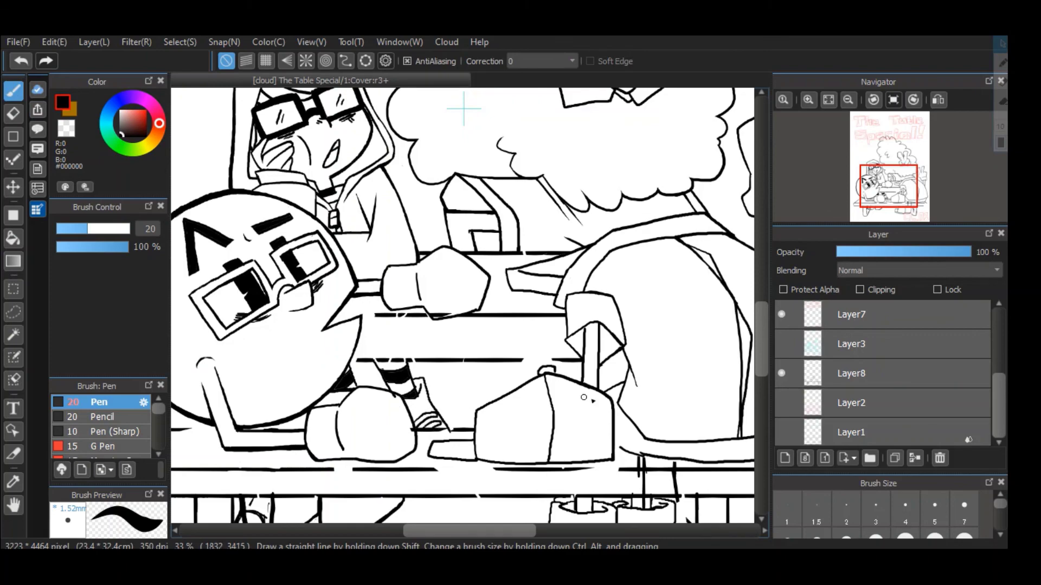
pyautogui.moveTo(760, 354); pyautogui.dragTo(760, 378)
pyautogui.moveTo(486, 530); pyautogui.dragTo(485, 531)
pyautogui.moveTo(758, 365); pyautogui.dragTo(758, 329)
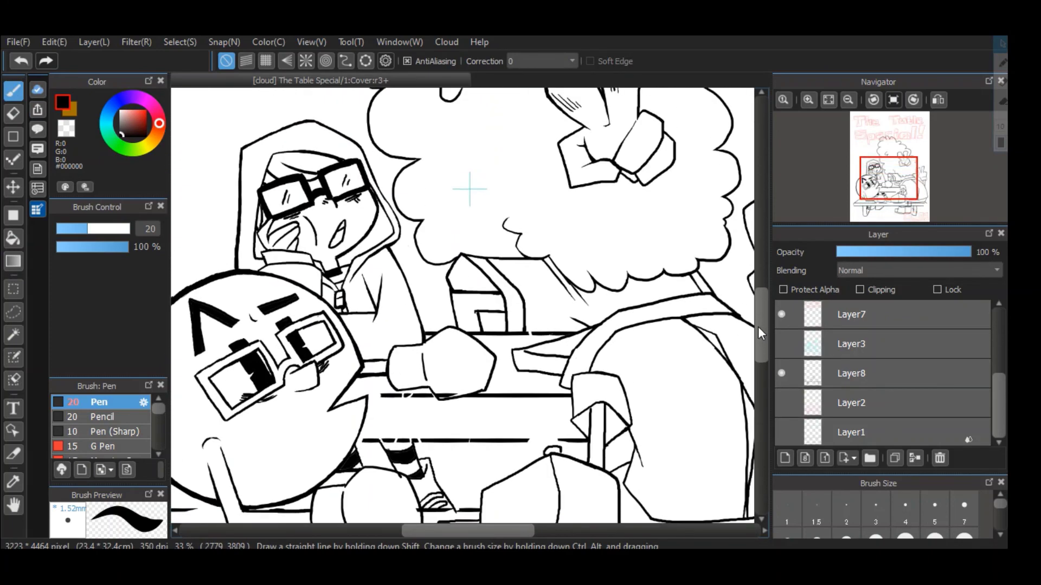
pyautogui.click(829, 99)
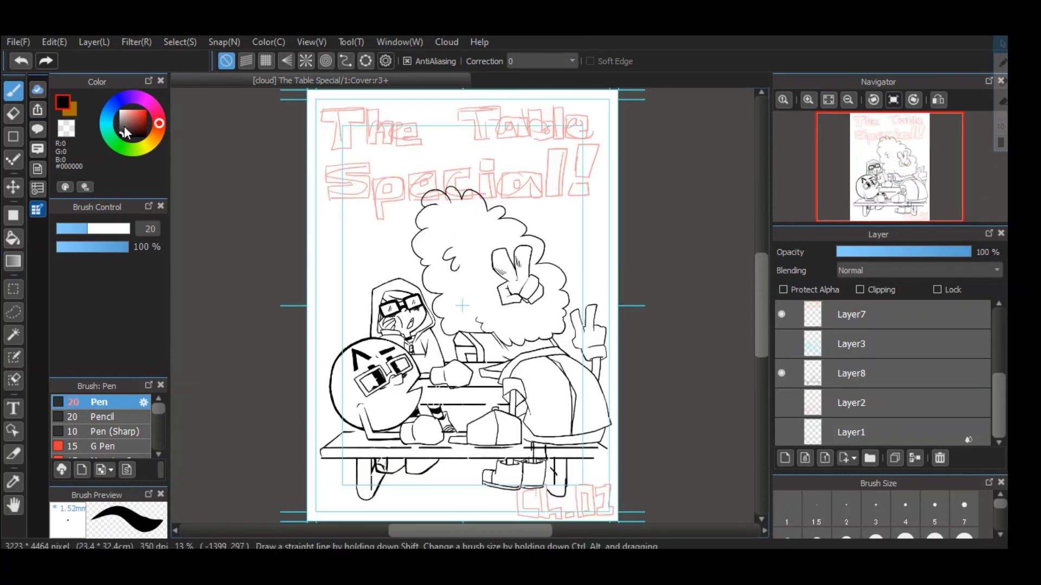
pyautogui.hotkey('alt', 'Tab')
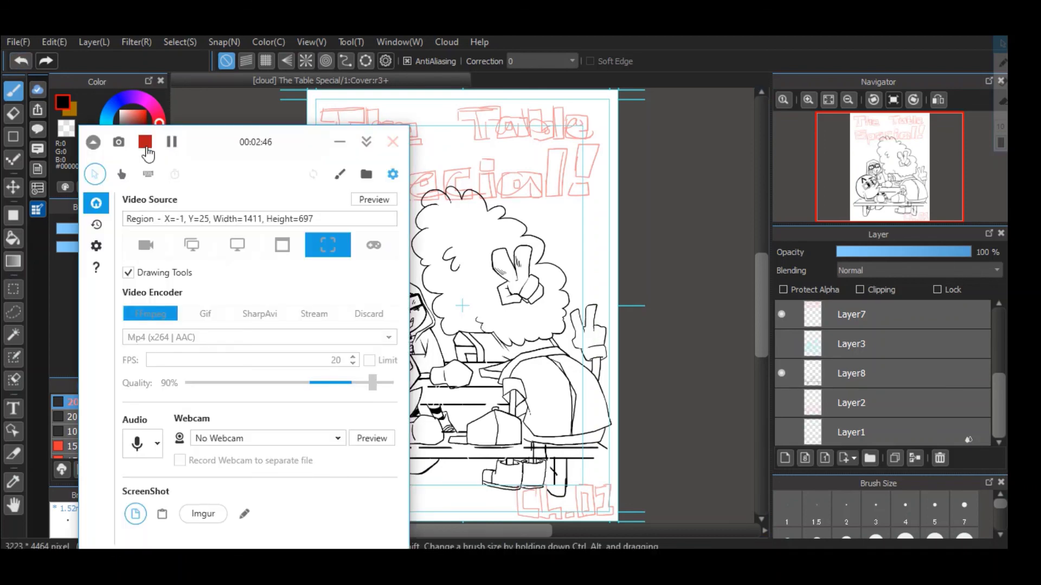